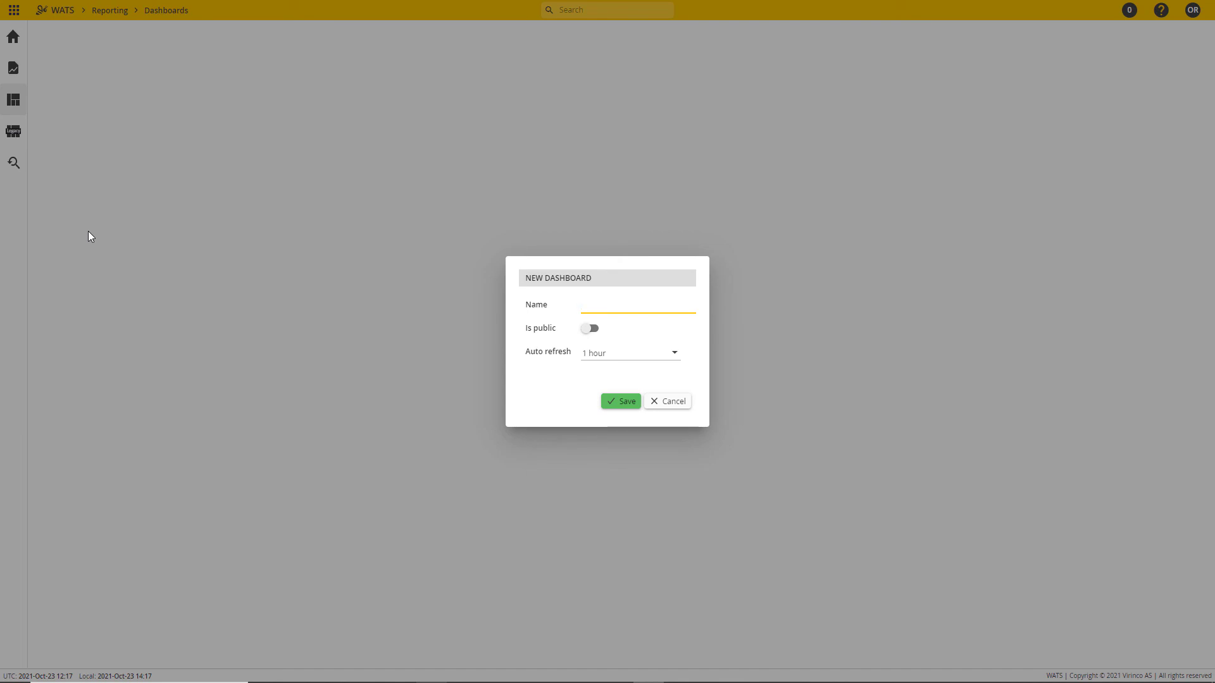
Step: Name the new dashboard "Station Volume & Yield", keep its auto refresh at 1 hour, and save it
{"action": "type", "text": "tation Volume & Yield"}
{"action": "left_click", "coordinate": [640, 352]}
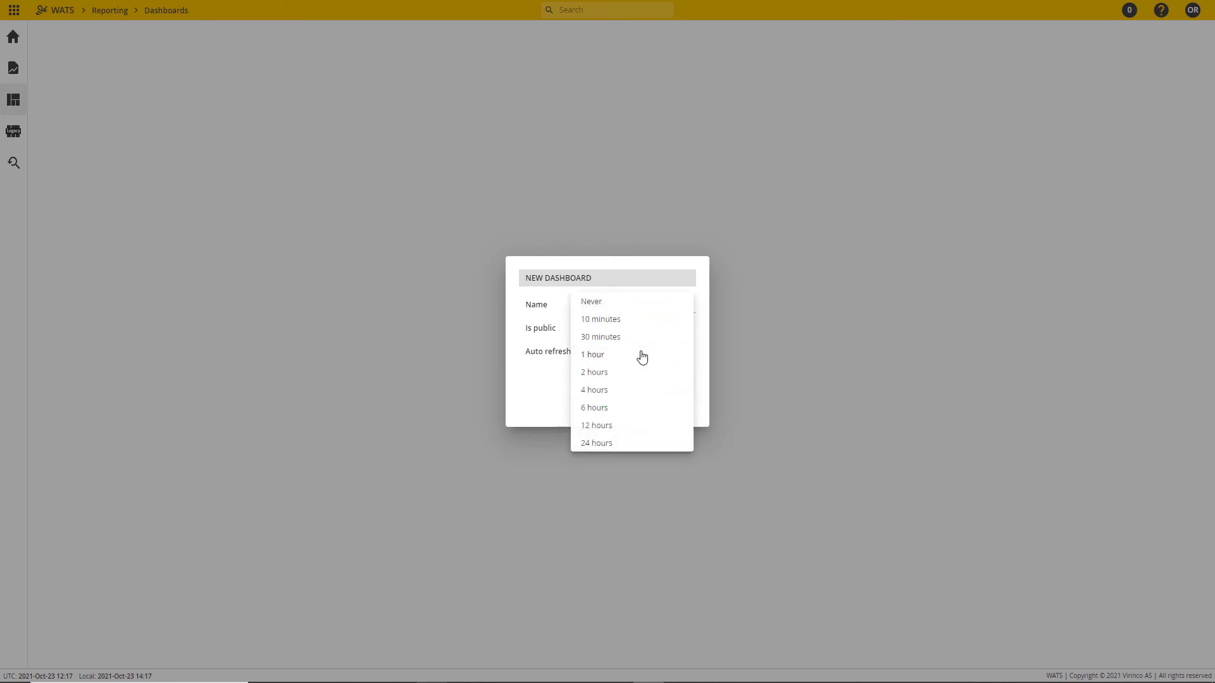
{"action": "left_click", "coordinate": [556, 365]}
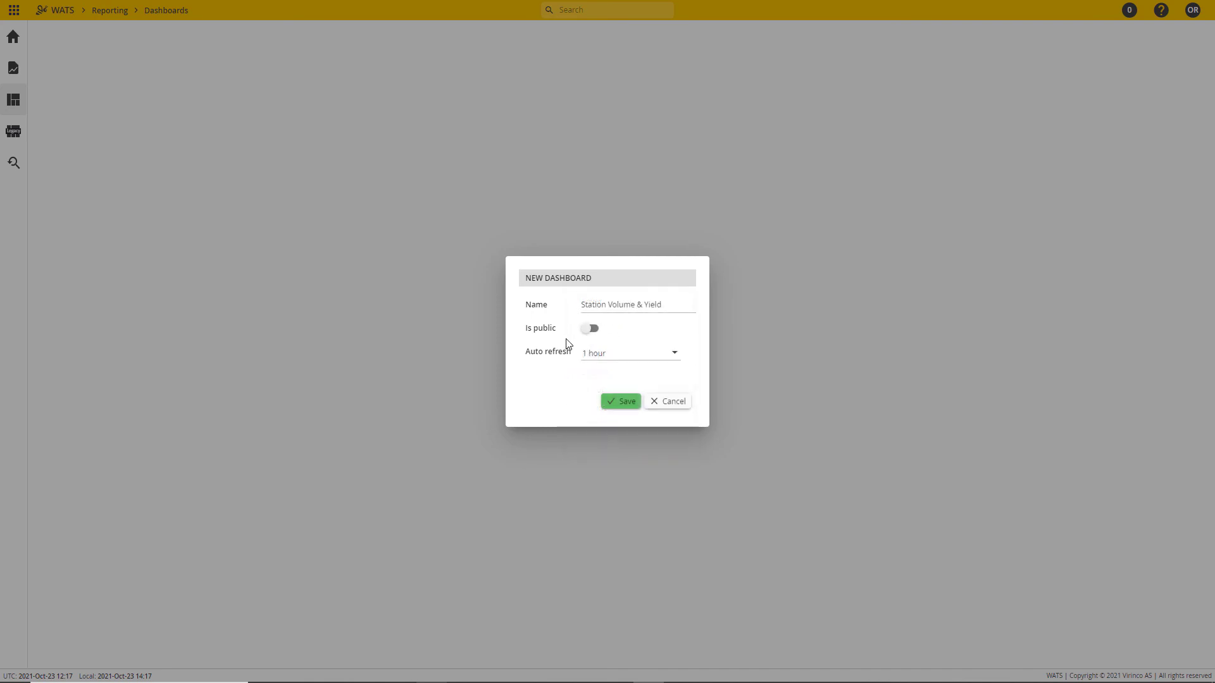
{"action": "left_click", "coordinate": [621, 404]}
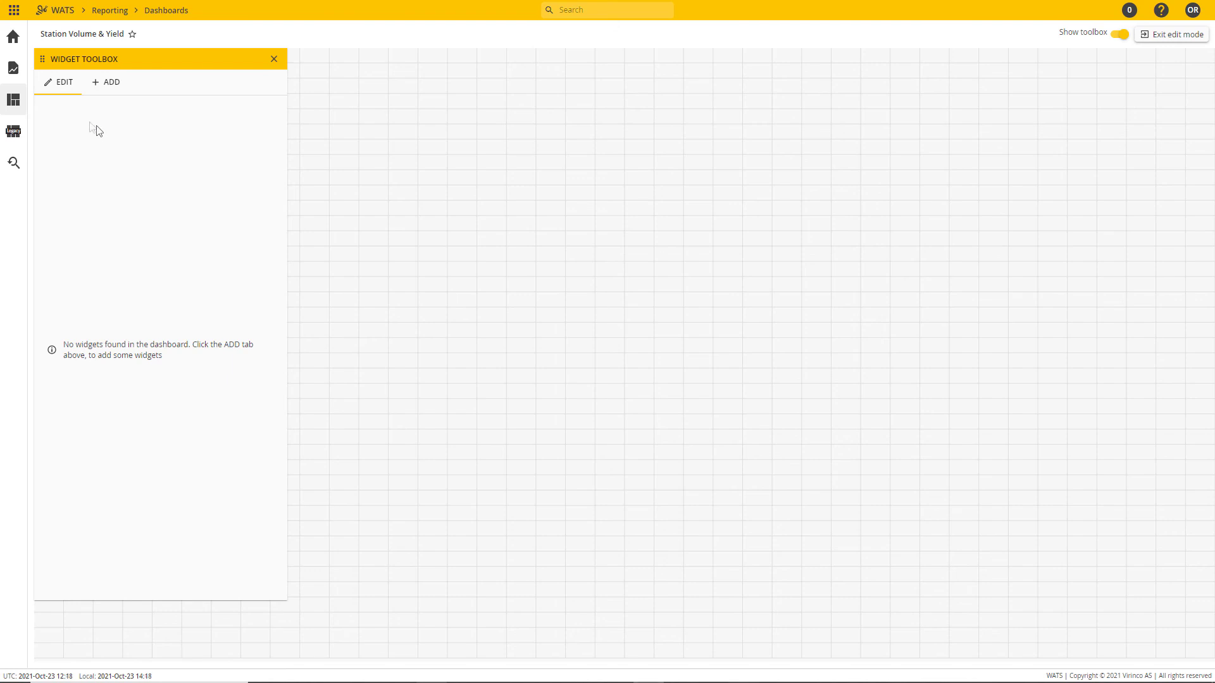
Step: Add a Statistics overview widget, resize it and place it in the dashboard grid's upper-right corner
{"action": "left_click", "coordinate": [105, 85]}
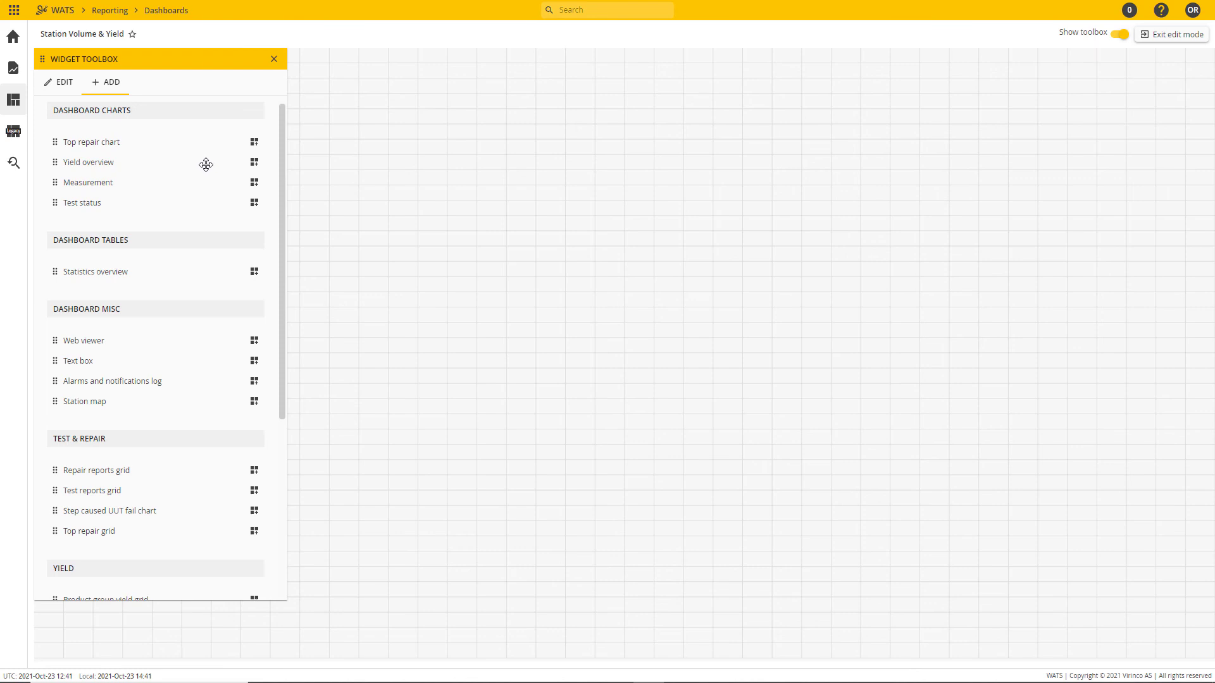
{"action": "scroll", "coordinate": [204, 170], "scroll_direction": "down", "scroll_amount": 5}
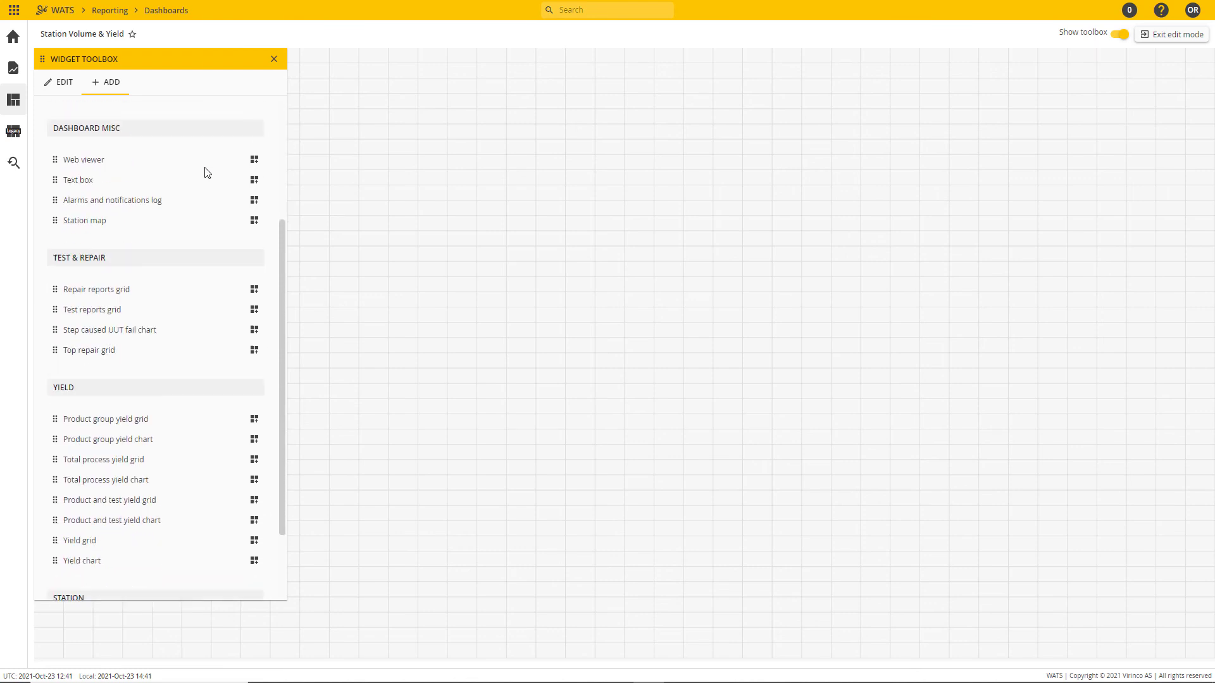
{"action": "scroll", "coordinate": [203, 174], "scroll_direction": "up", "scroll_amount": 4}
{"action": "scroll", "coordinate": [205, 178], "scroll_direction": "up", "scroll_amount": 1}
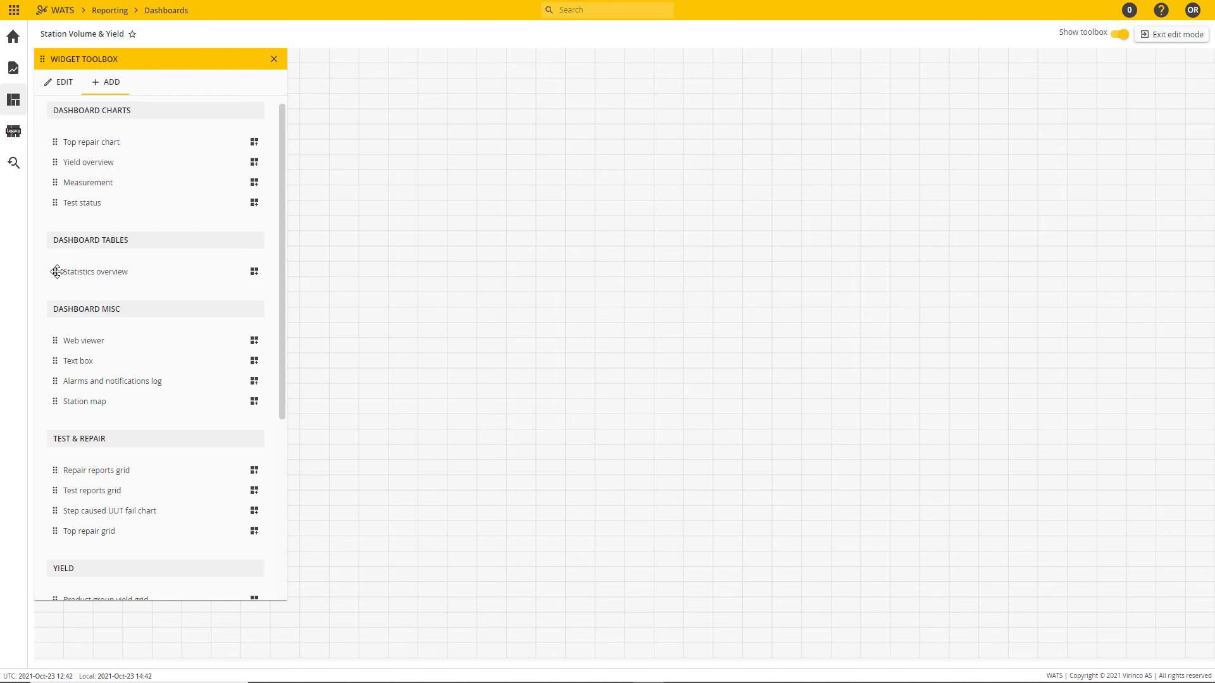
{"action": "left_click_drag", "start_coordinate": [55, 271], "coordinate": [401, 130]}
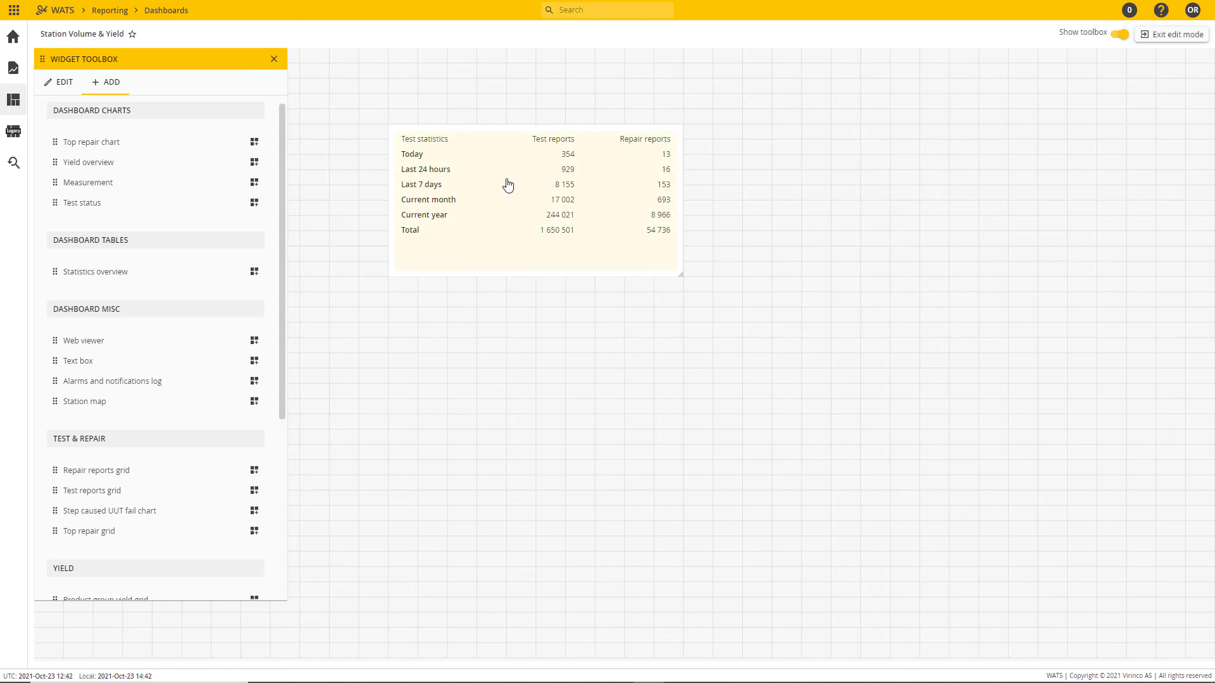
{"action": "left_click_drag", "start_coordinate": [415, 153], "coordinate": [571, 226]}
{"action": "left_click_drag", "start_coordinate": [768, 318], "coordinate": [704, 302]}
{"action": "left_click_drag", "start_coordinate": [563, 245], "coordinate": [968, 109]}
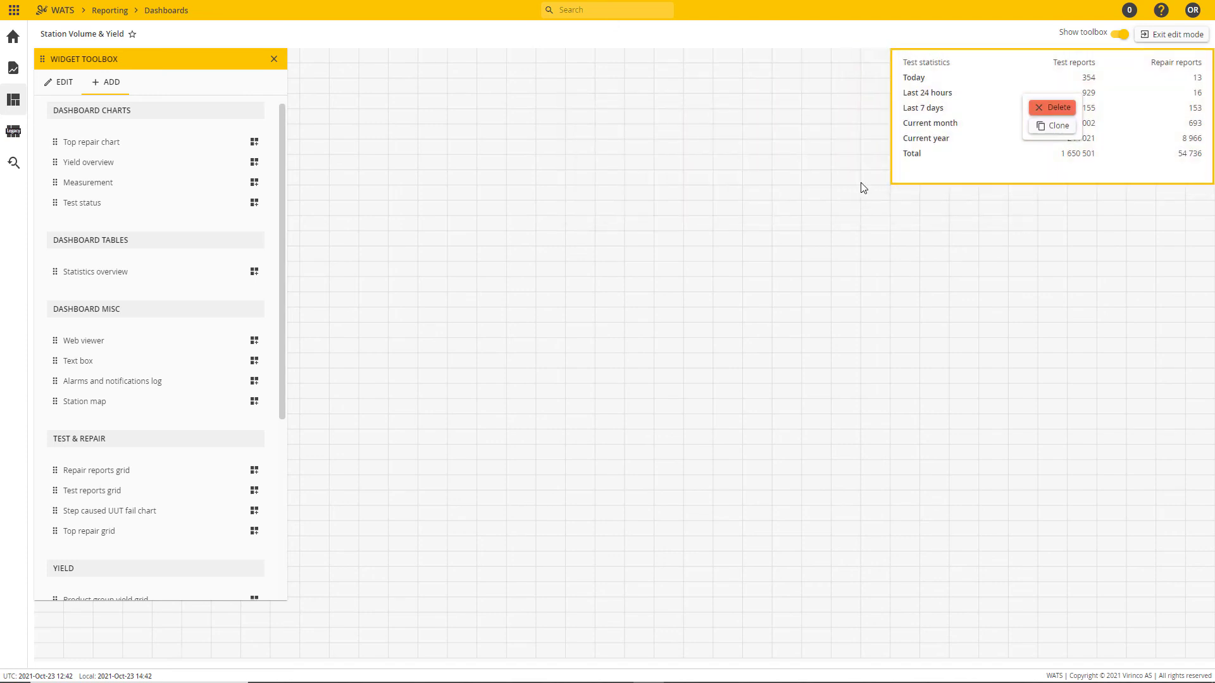
Step: Set the statistics widget's type to Unit, title it "Unit Statistics", show its header and save the settings
{"action": "left_click", "coordinate": [64, 86]}
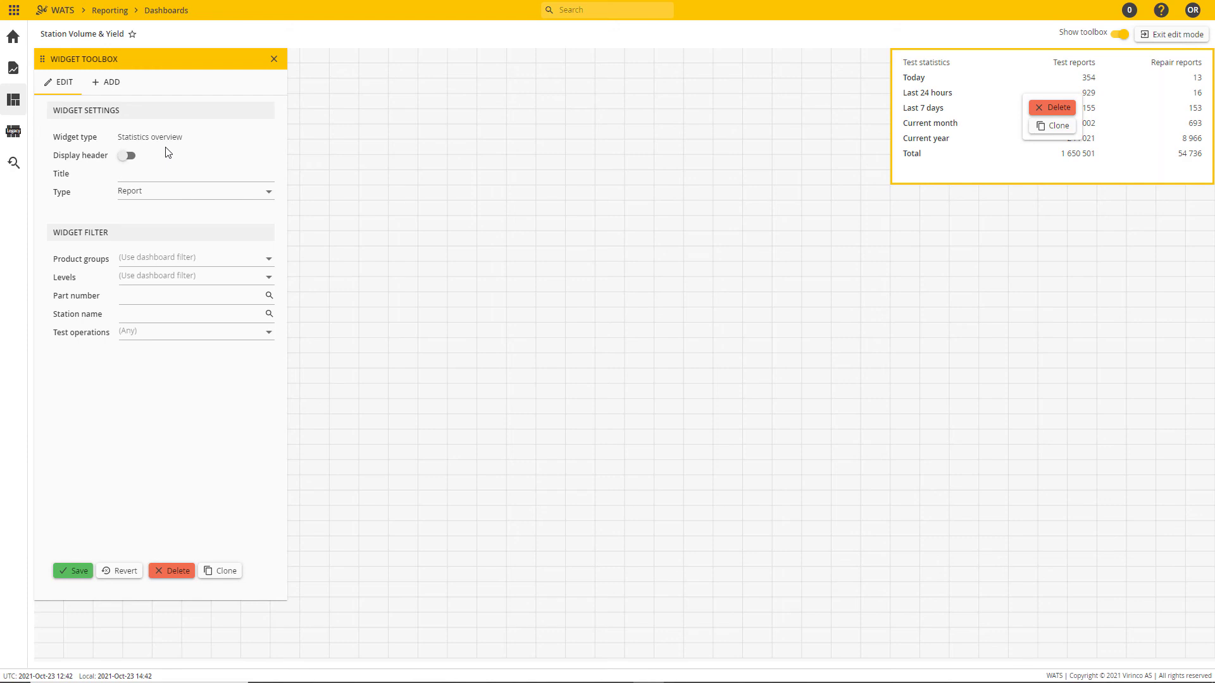
{"action": "left_click", "coordinate": [153, 198]}
{"action": "left_click", "coordinate": [155, 211]}
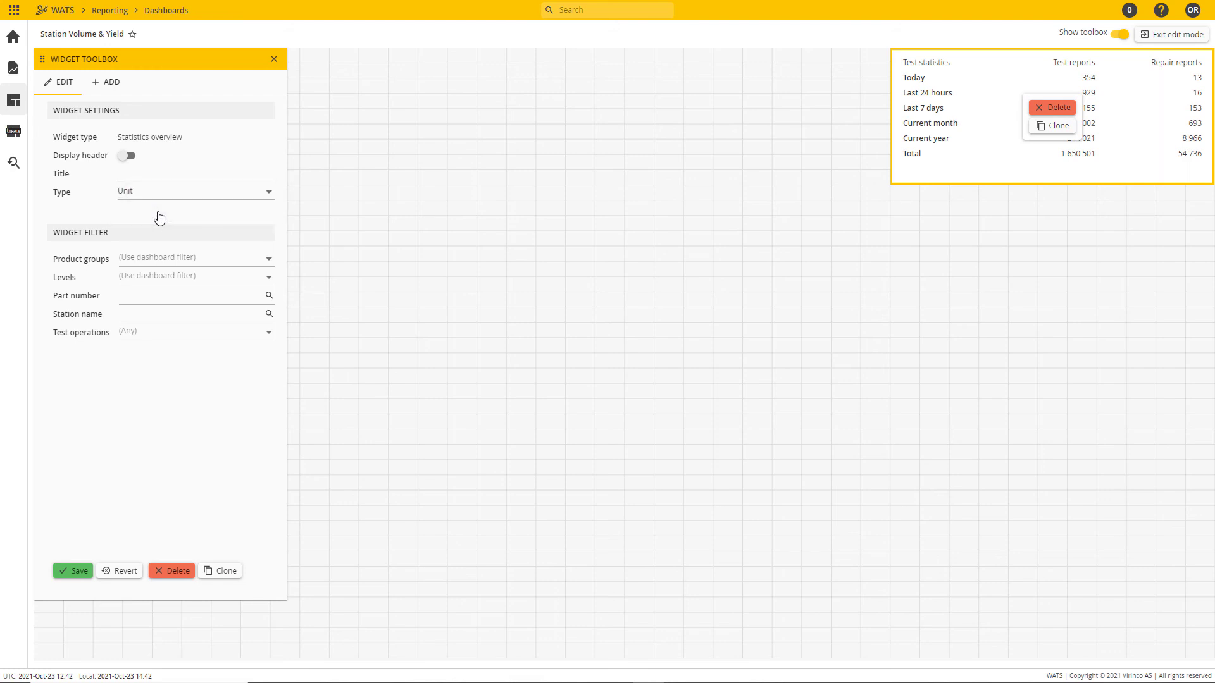
{"action": "left_click", "coordinate": [153, 175]}
{"action": "type", "text": "Unit Statistics"}
{"action": "left_click", "coordinate": [126, 156]}
{"action": "left_click", "coordinate": [75, 572]}
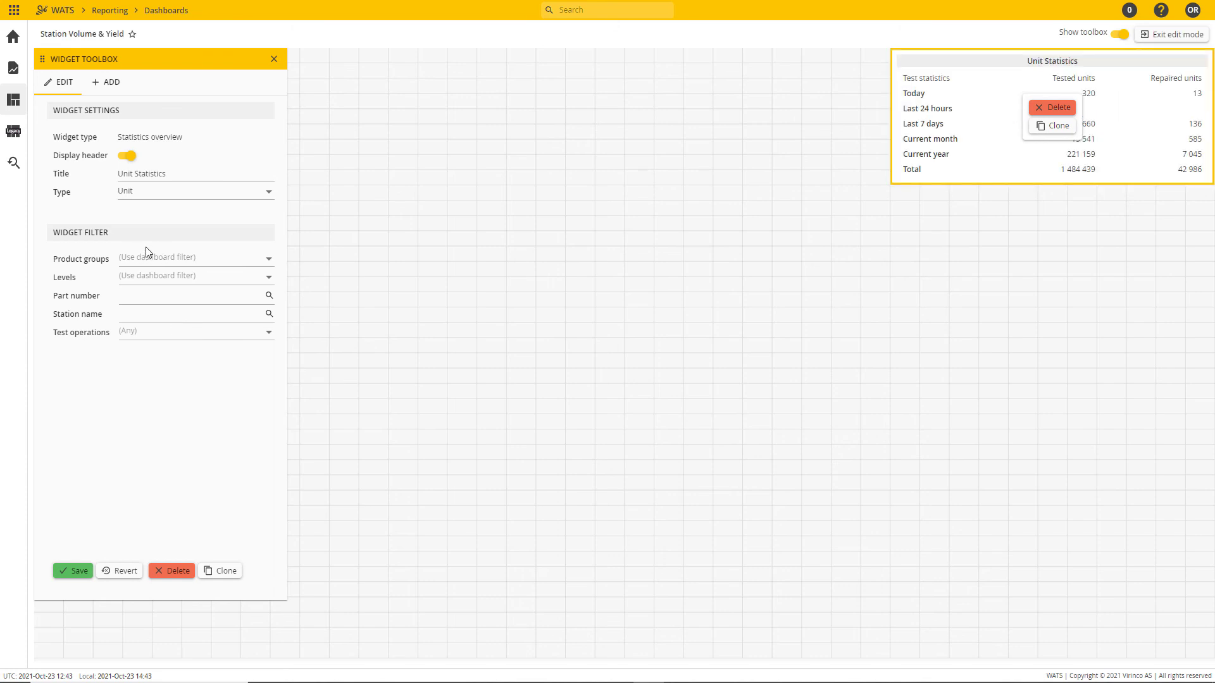
Step: Review the Unit Statistics widget's filter choices for product groups, levels, part number, station name and test operations, keeping the defaults
{"action": "left_click", "coordinate": [269, 260]}
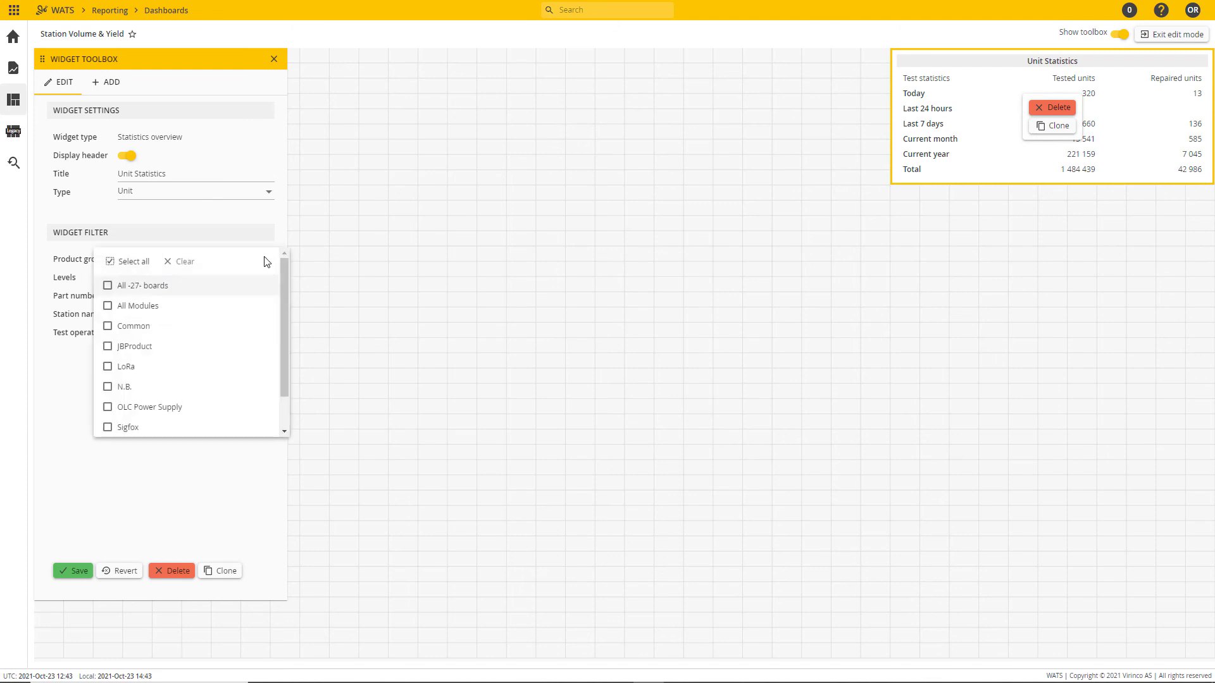
{"action": "left_click", "coordinate": [250, 233]}
{"action": "left_click", "coordinate": [269, 278]}
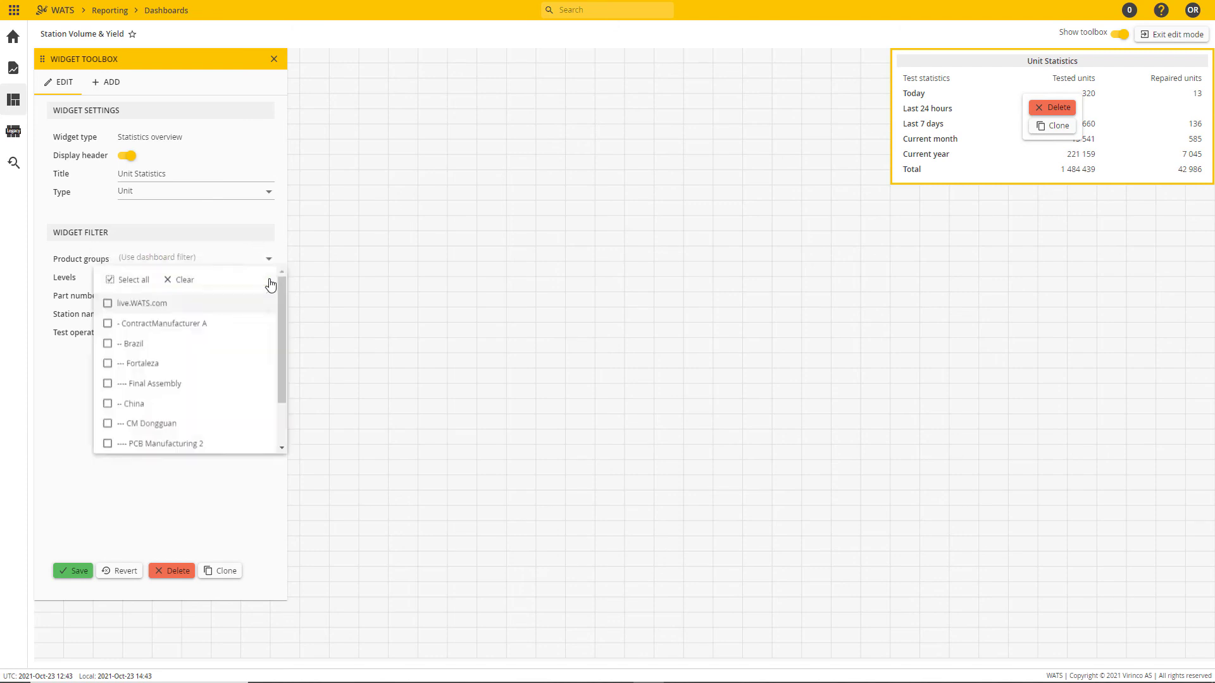
{"action": "left_click", "coordinate": [227, 244]}
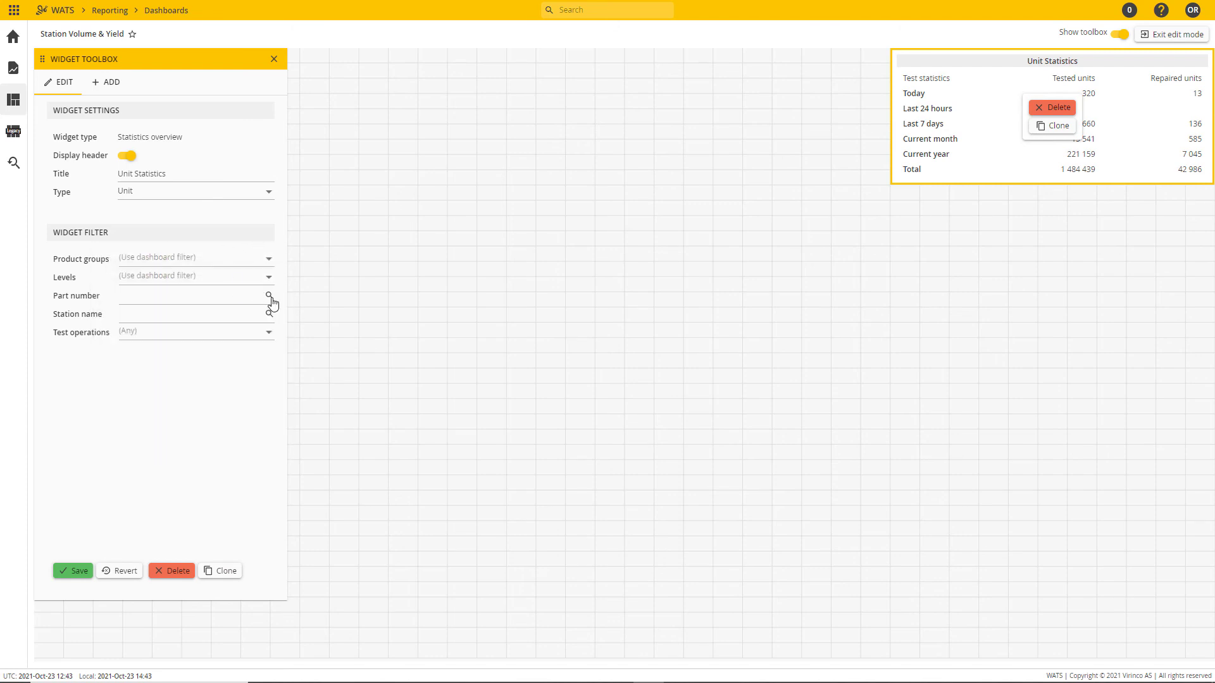
{"action": "left_click", "coordinate": [268, 297]}
{"action": "left_click", "coordinate": [211, 227]}
{"action": "left_click", "coordinate": [269, 315]}
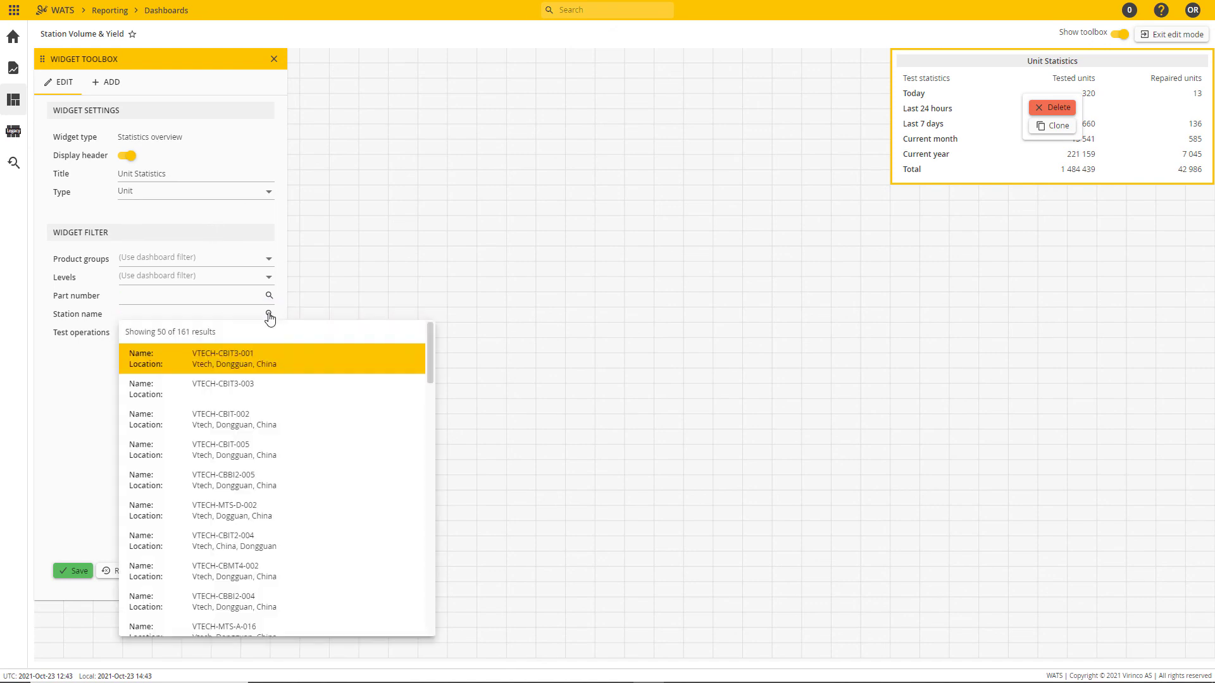
{"action": "left_click", "coordinate": [208, 225]}
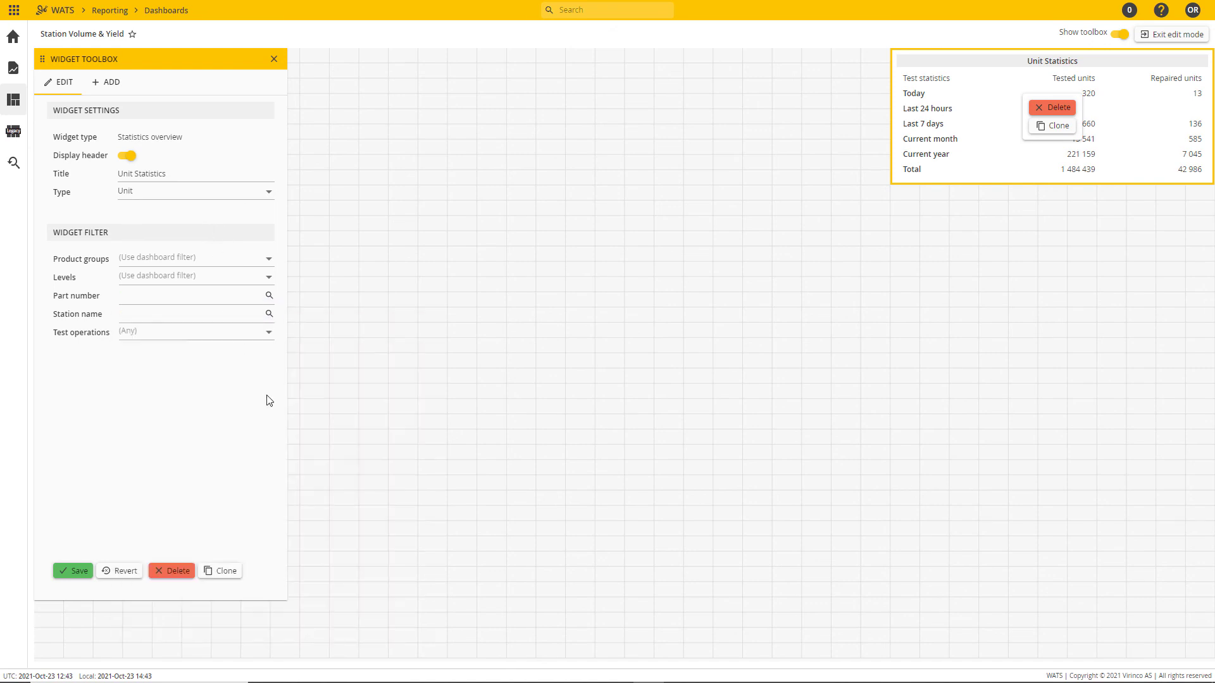
{"action": "left_click", "coordinate": [274, 340]}
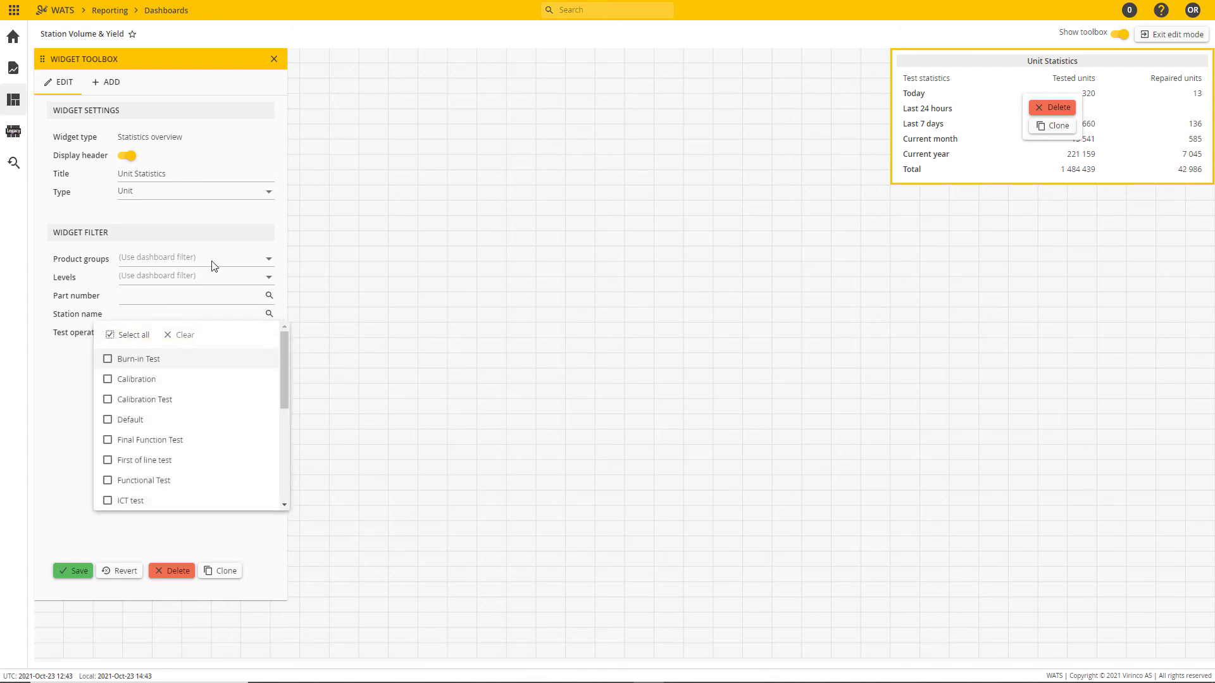
{"action": "left_click", "coordinate": [205, 222]}
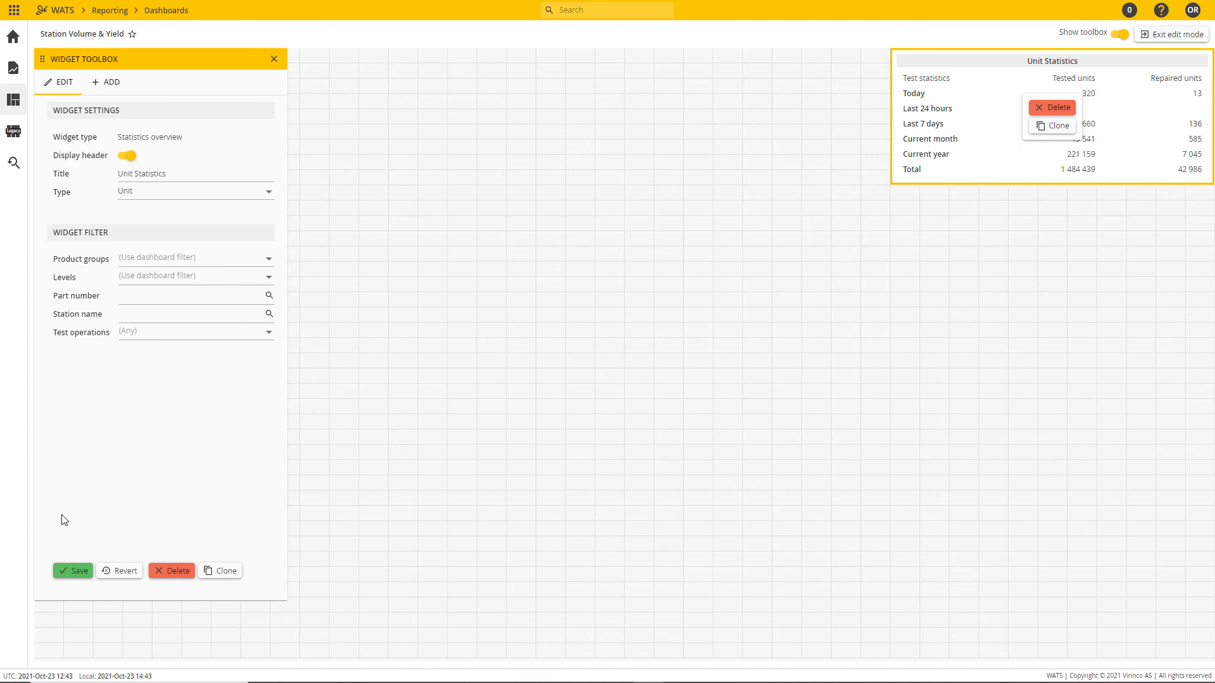
{"action": "left_click", "coordinate": [76, 572]}
Step: Add a Yield overview widget to the middle of the dashboard and select it
{"action": "left_click", "coordinate": [110, 83]}
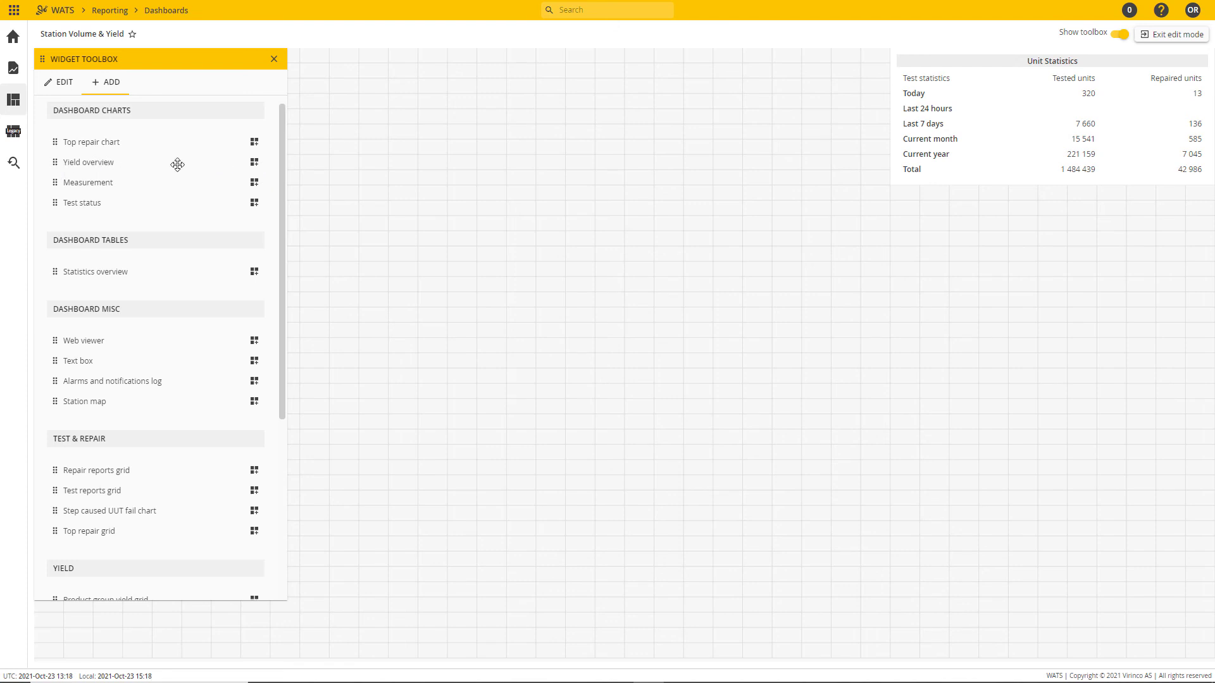
{"action": "left_click_drag", "start_coordinate": [55, 161], "coordinate": [394, 246]}
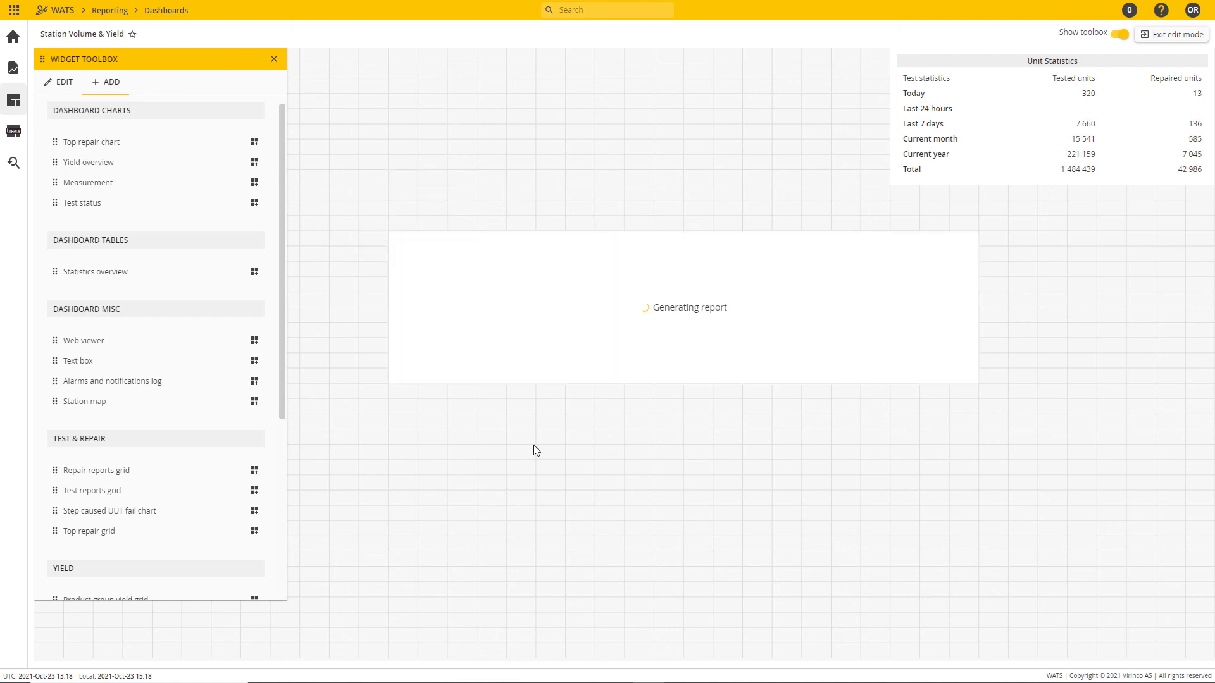
{"action": "left_click", "coordinate": [632, 336]}
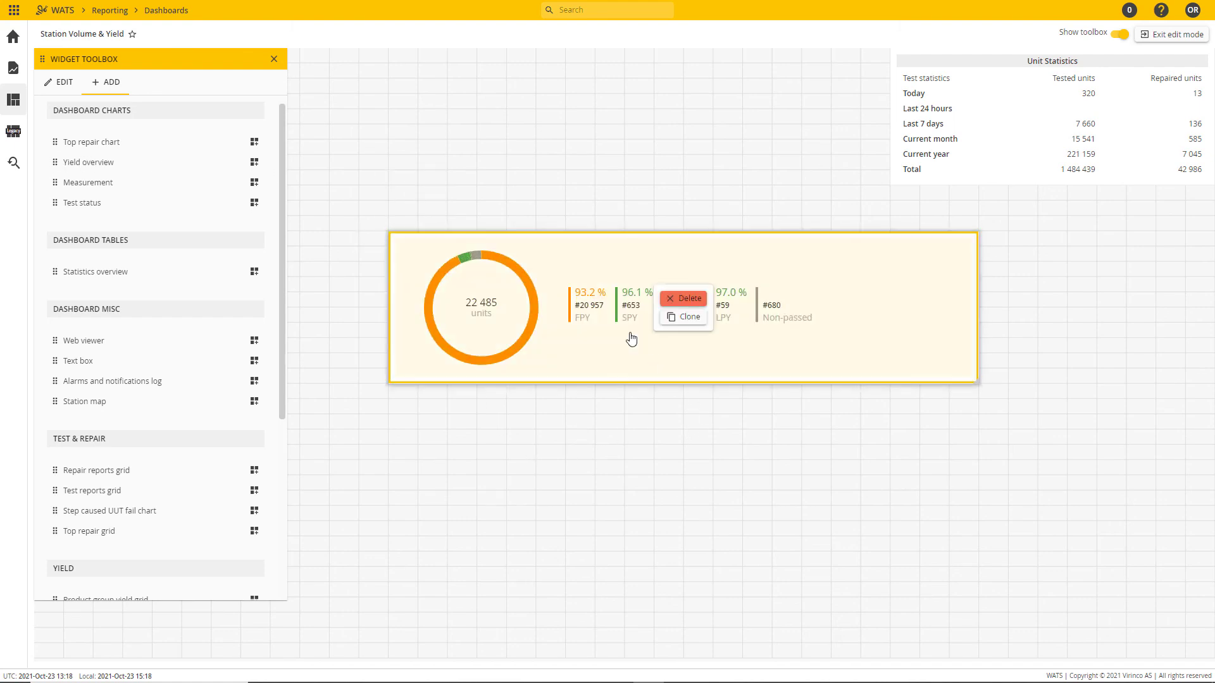
Step: Title the yield widget "Yield", show its header, use Chart and legend with all yield types, enable the table view legend, and save
{"action": "left_click", "coordinate": [71, 84]}
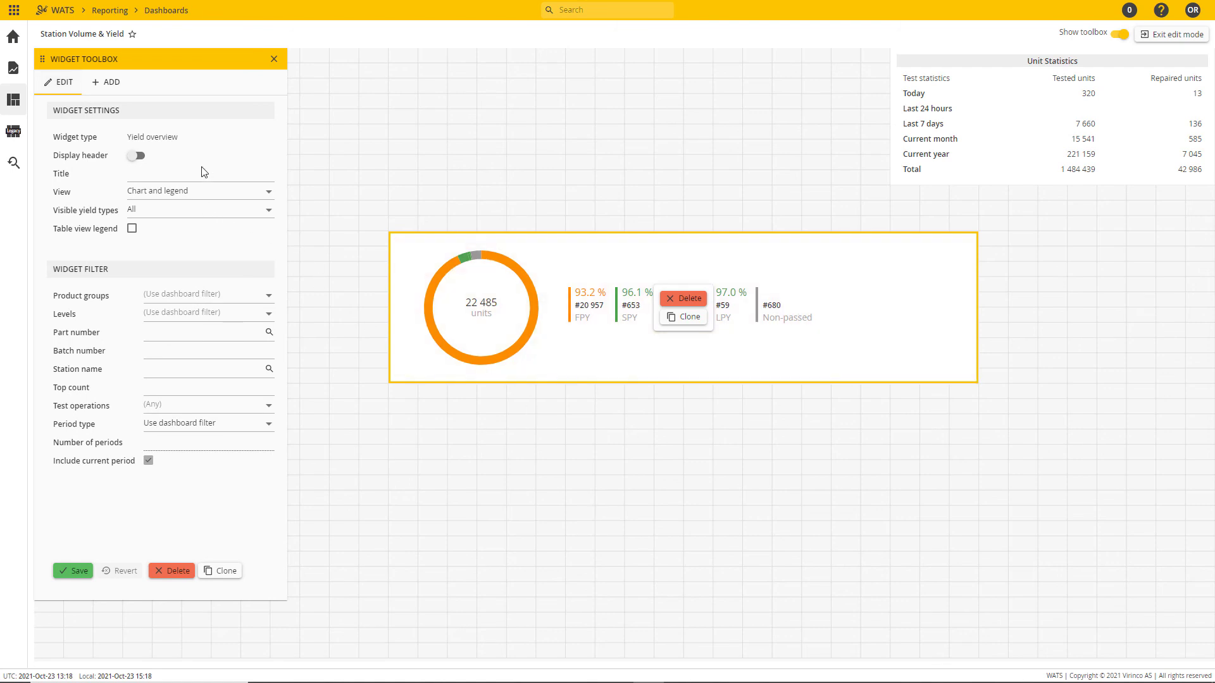
{"action": "left_click", "coordinate": [160, 175]}
{"action": "type", "text": "Yield"}
{"action": "left_click", "coordinate": [137, 156]}
{"action": "left_click", "coordinate": [271, 193]}
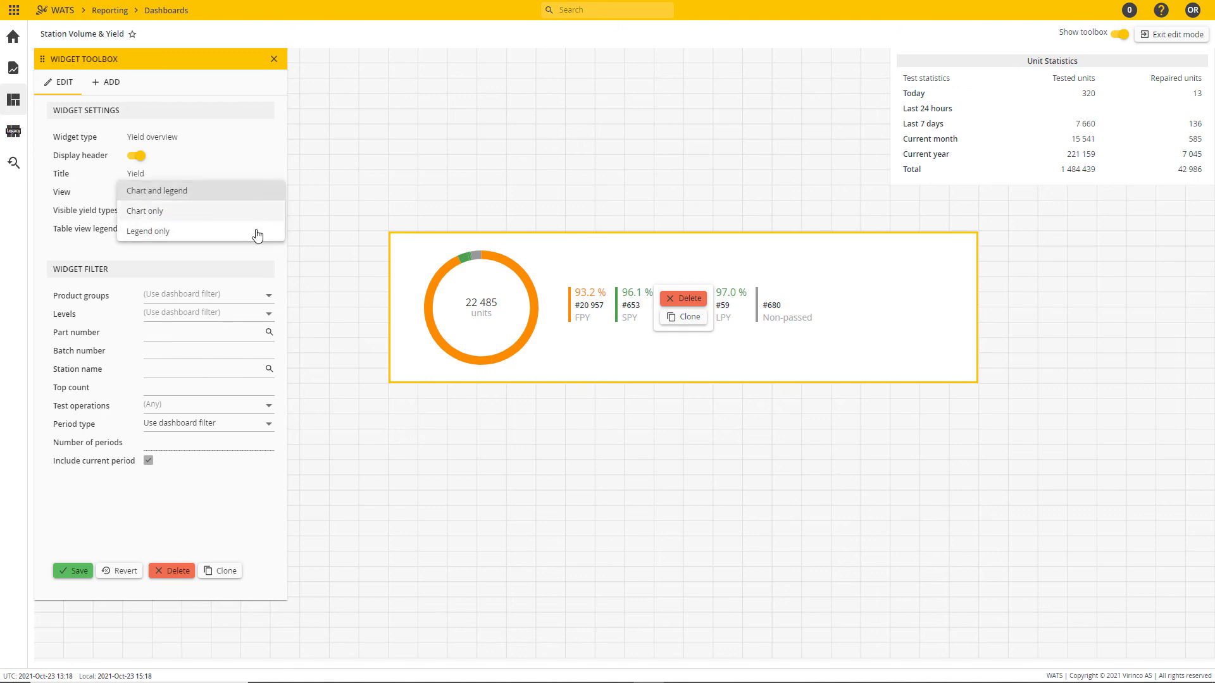
{"action": "left_click", "coordinate": [245, 191]}
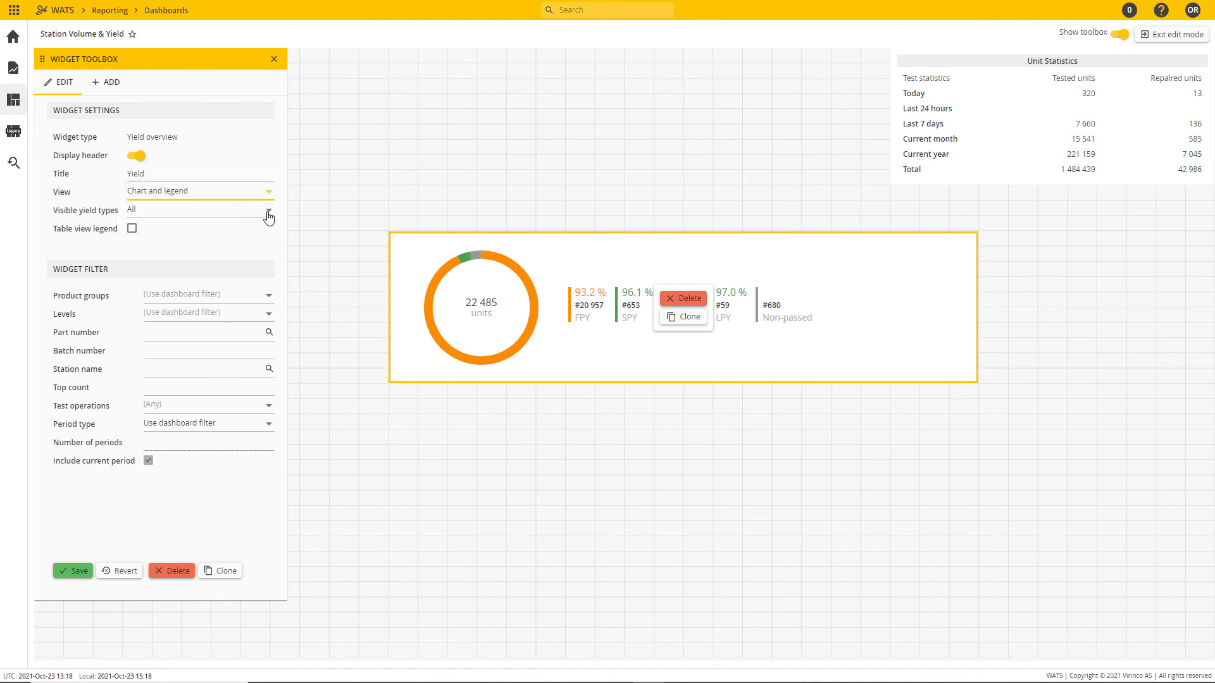
{"action": "left_click", "coordinate": [269, 213]}
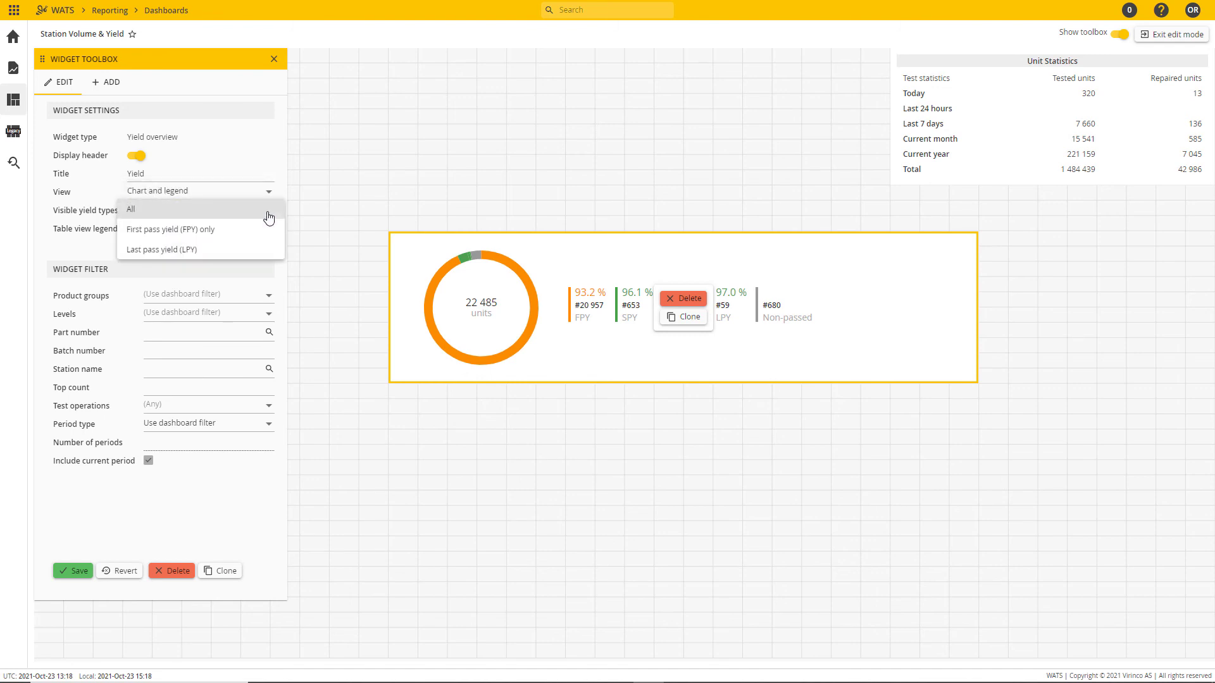
{"action": "left_click", "coordinate": [248, 211]}
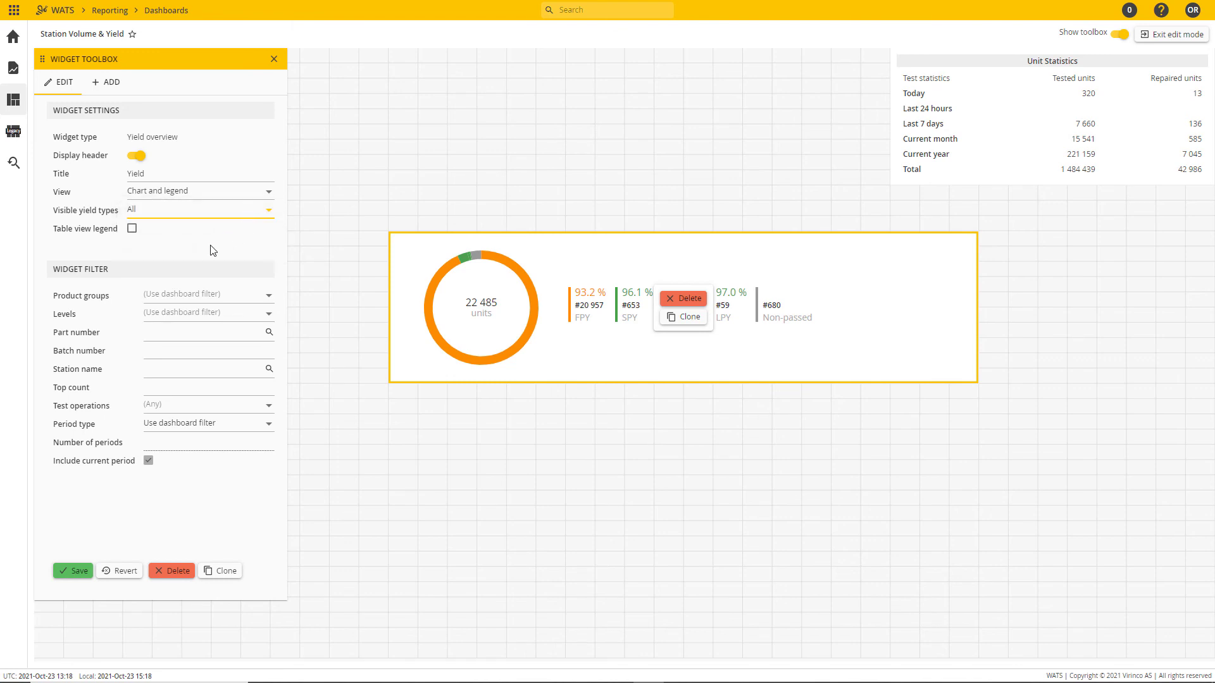
{"action": "left_click", "coordinate": [131, 228]}
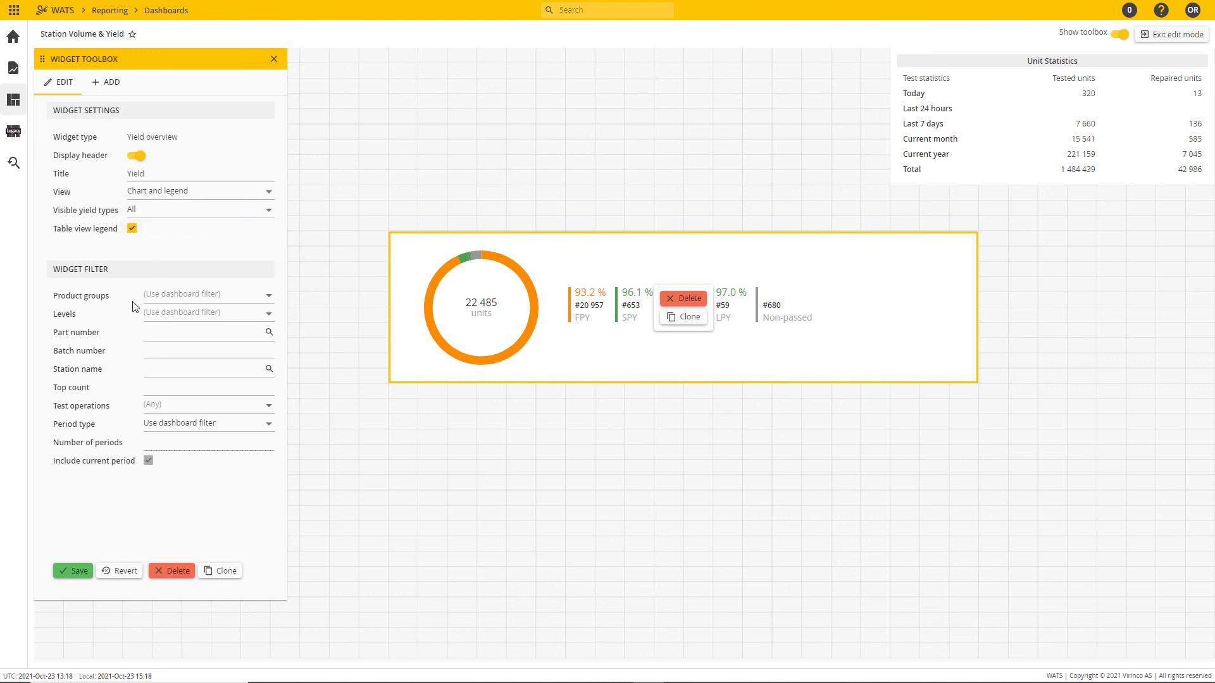
{"action": "left_click", "coordinate": [74, 571]}
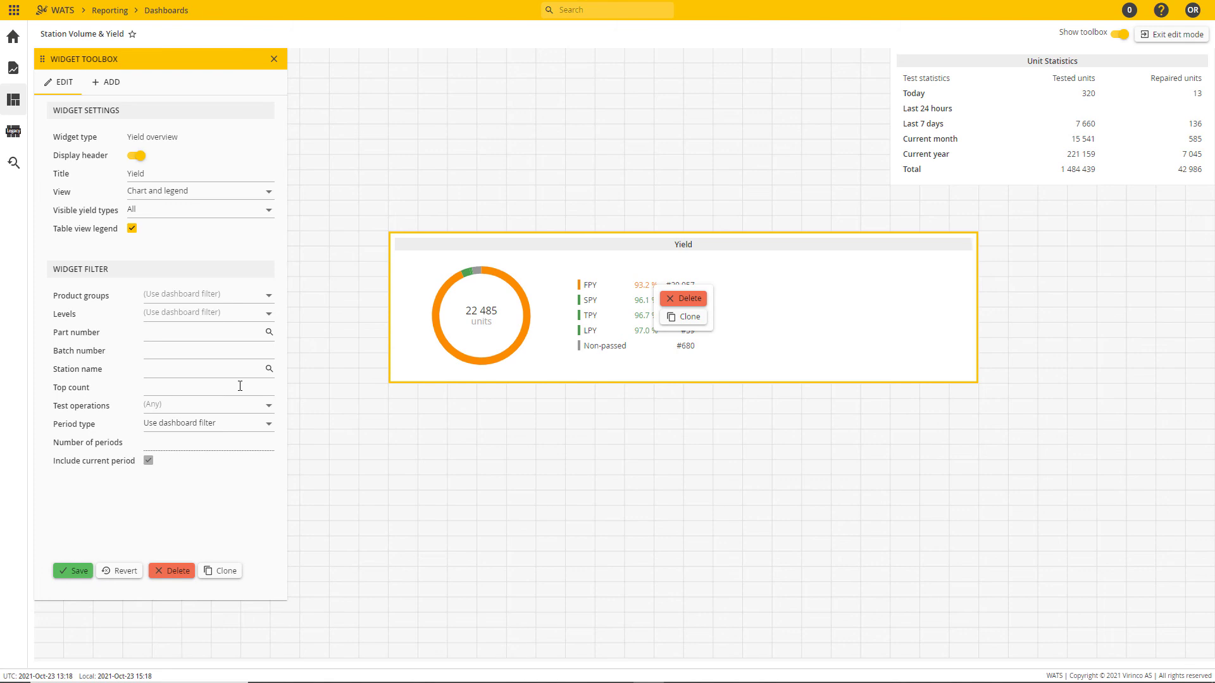
Step: Review the Yield widget's test operation and period type choices, keeping the period type at Use dashboard filter
{"action": "left_click", "coordinate": [268, 406]}
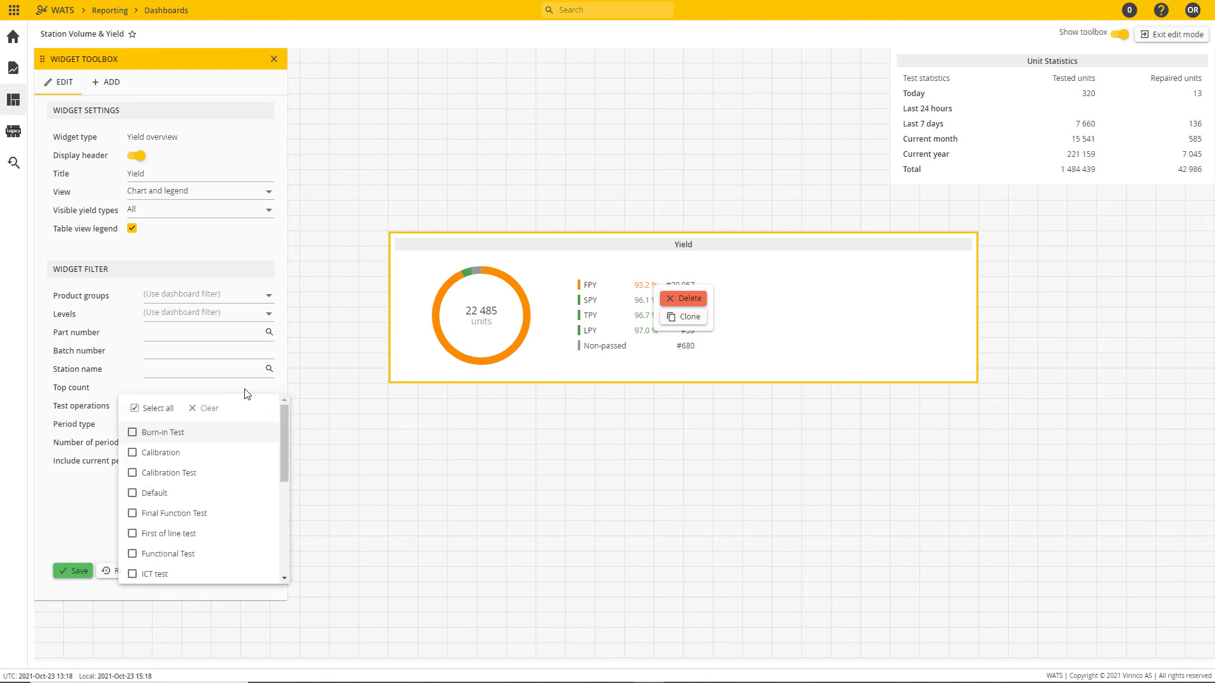
{"action": "left_click", "coordinate": [247, 394]}
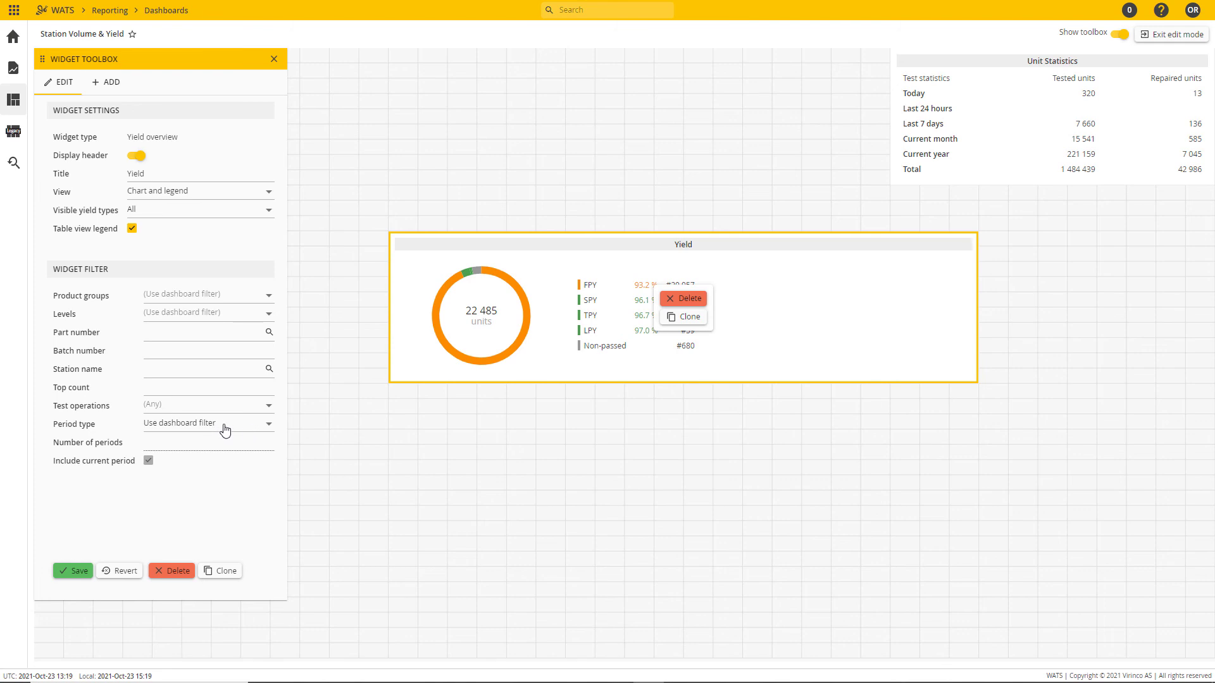
{"action": "left_click", "coordinate": [257, 430]}
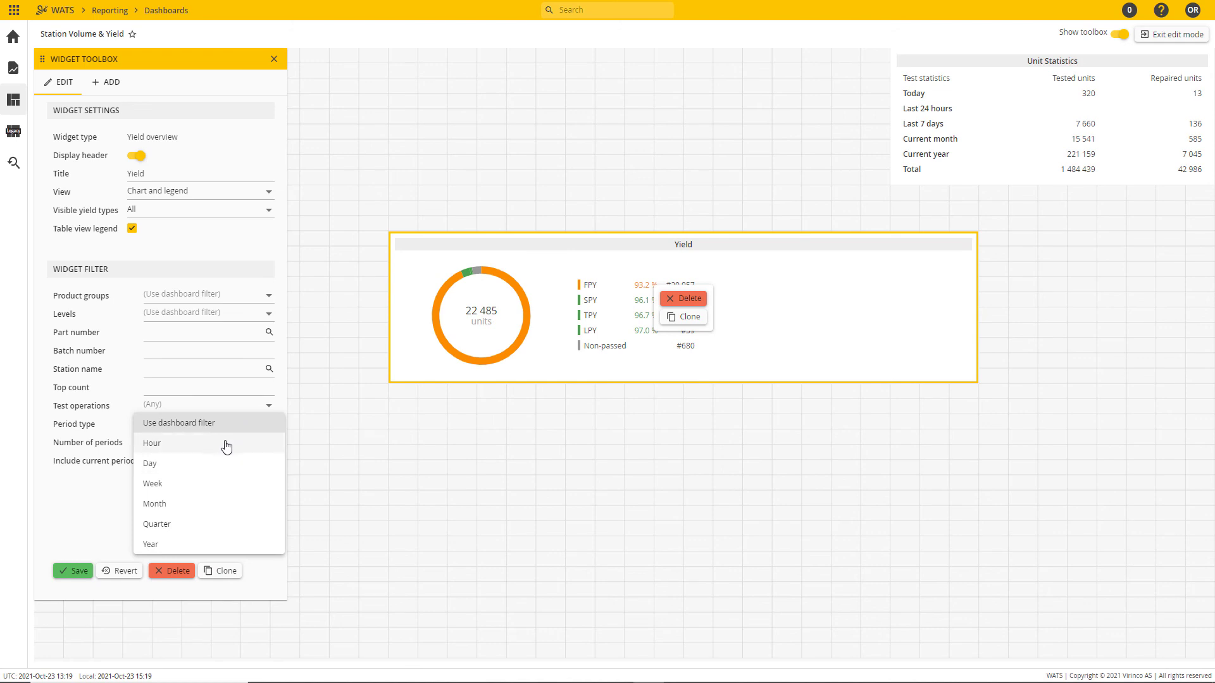
{"action": "left_click", "coordinate": [229, 428]}
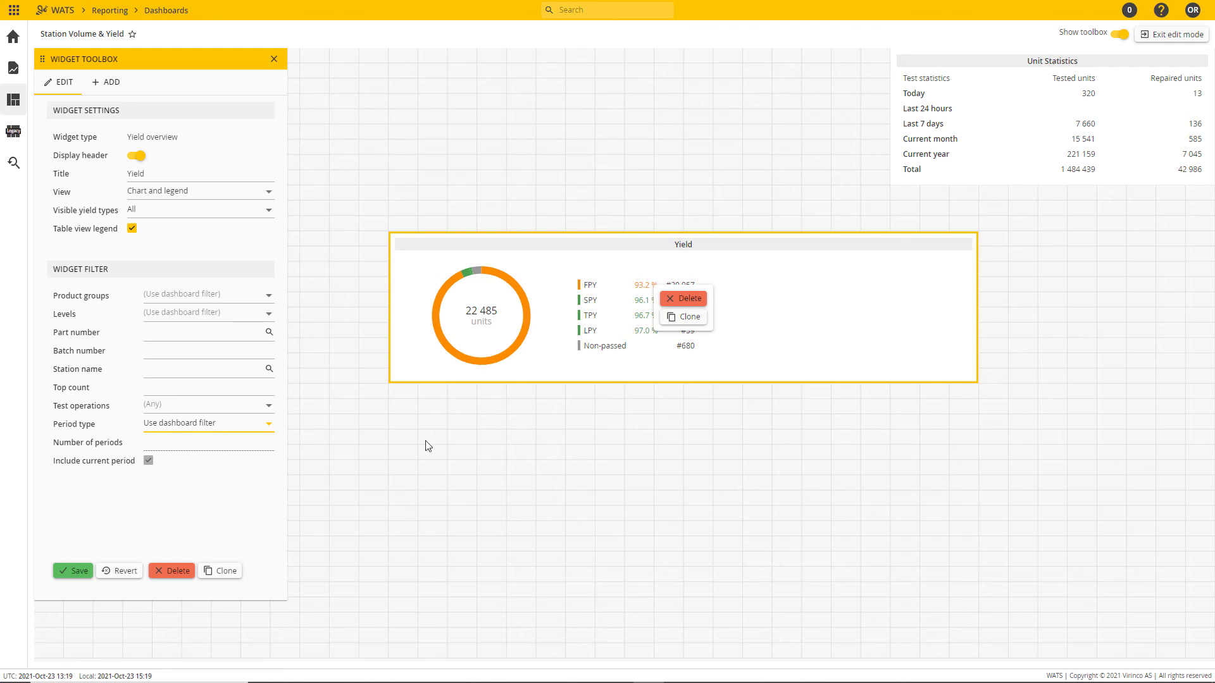
Step: Narrow the Yield widget and place it directly below the Unit Statistics widget, matching its width
{"action": "left_click_drag", "start_coordinate": [977, 306], "coordinate": [1164, 253]}
{"action": "left_click_drag", "start_coordinate": [1076, 339], "coordinate": [1084, 325]}
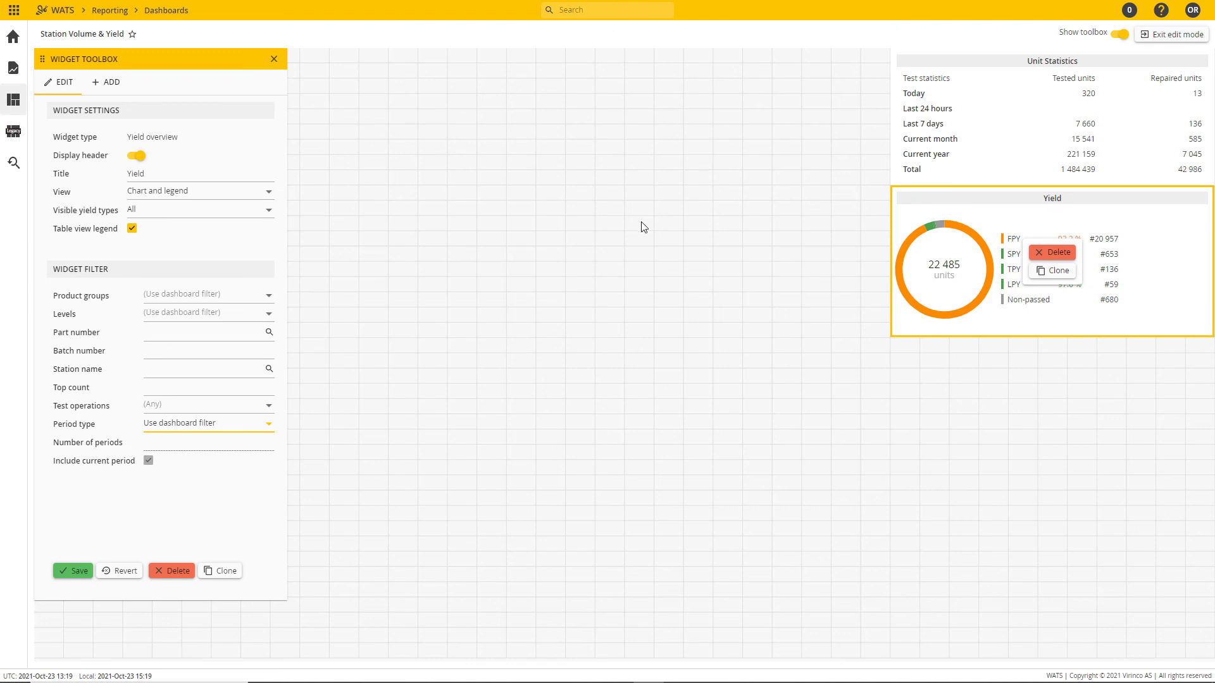
Step: Clone the Unit Statistics widget and place the copy directly below the Yield widget
{"action": "left_click", "coordinate": [112, 84]}
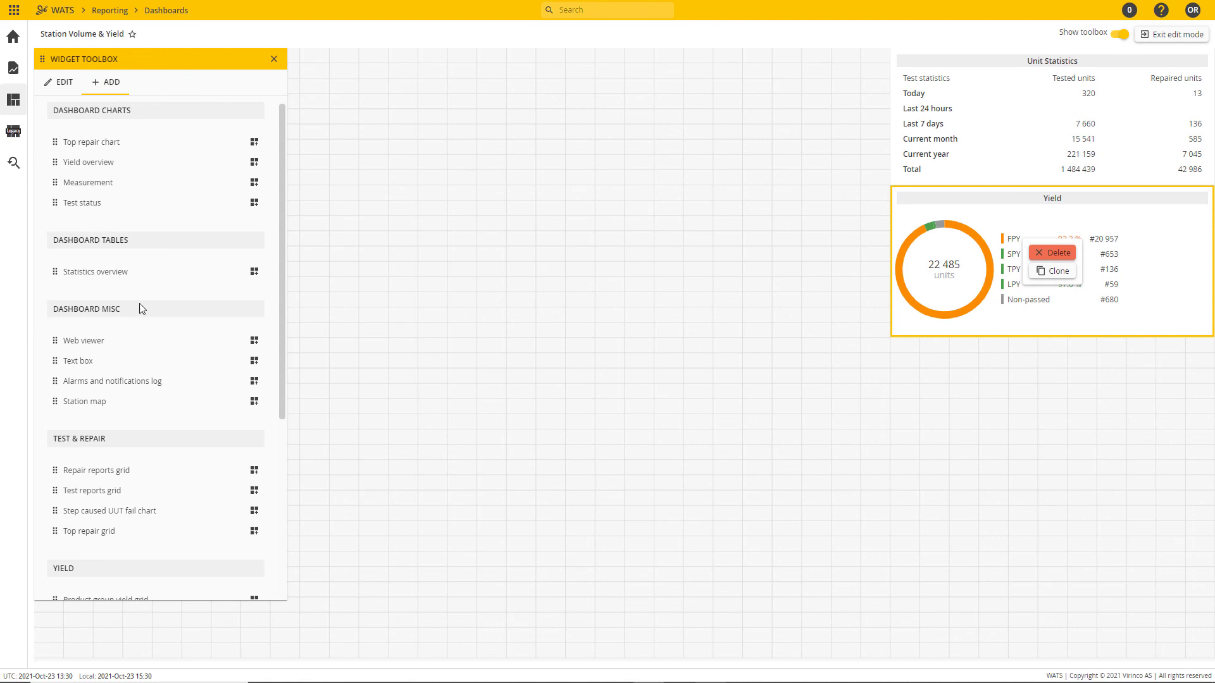
{"action": "left_click", "coordinate": [1039, 116]}
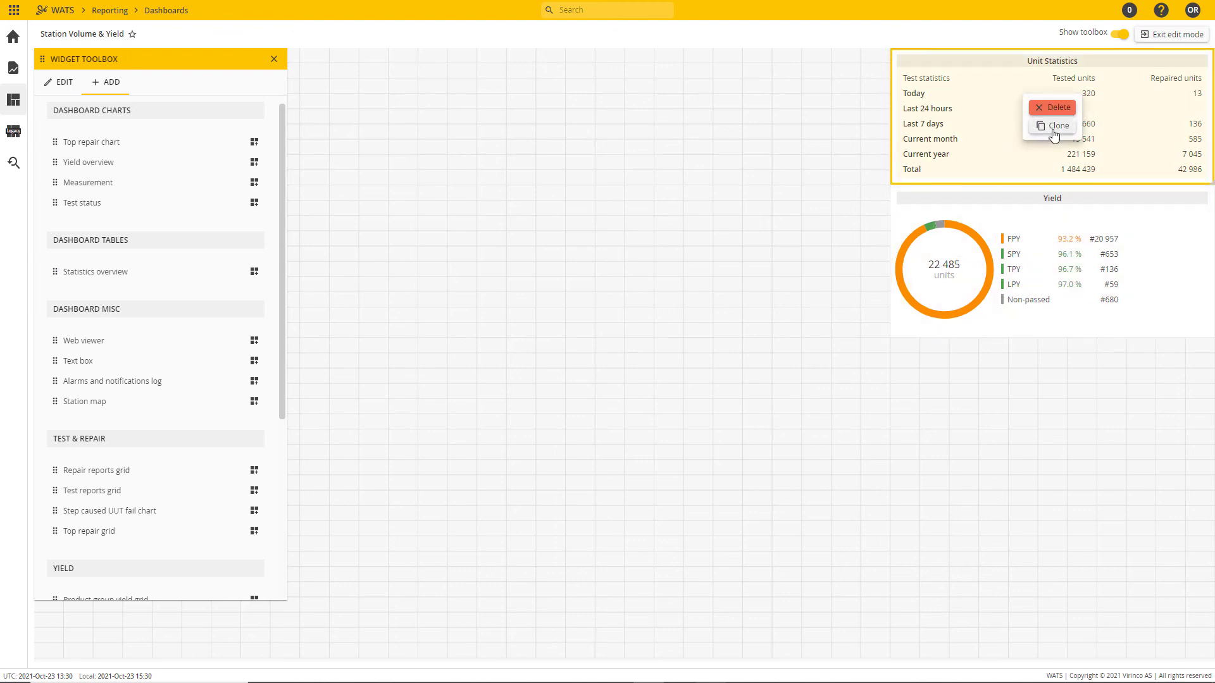
{"action": "left_click", "coordinate": [1057, 126]}
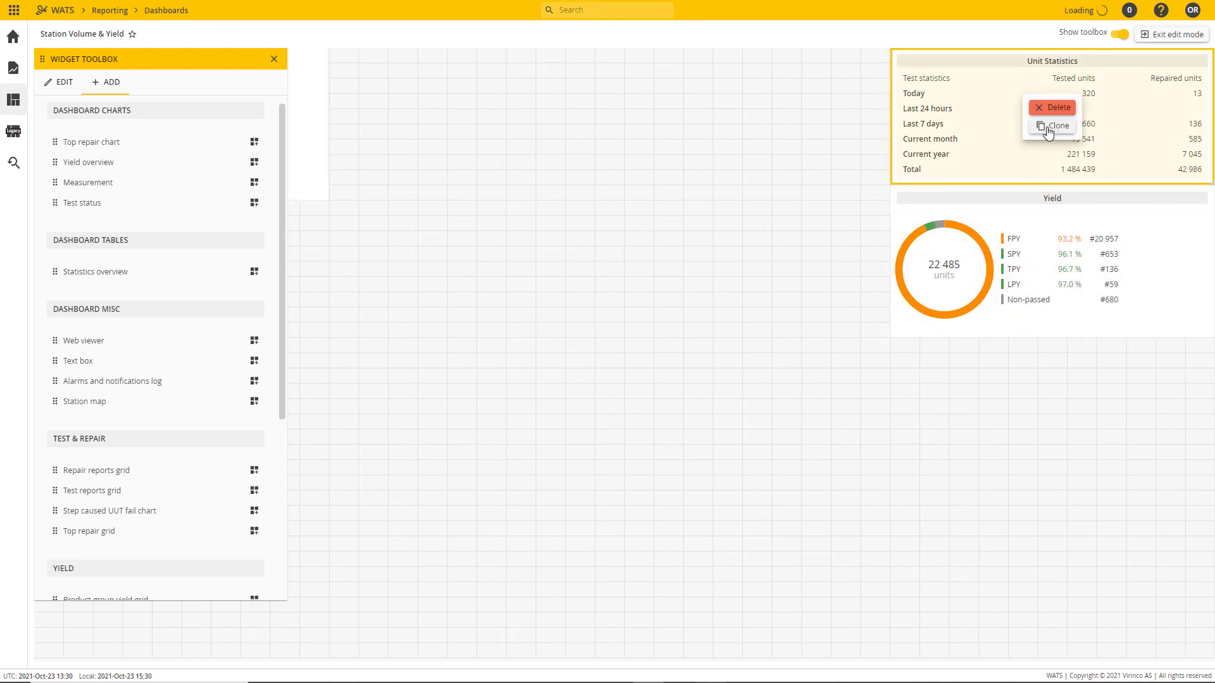
{"action": "mouse_move", "coordinate": [310, 106]}
{"action": "left_mouse_down"}
{"action": "mouse_move", "coordinate": [1095, 548]}
{"action": "mouse_move", "coordinate": [1192, 395]}
{"action": "left_mouse_up"}
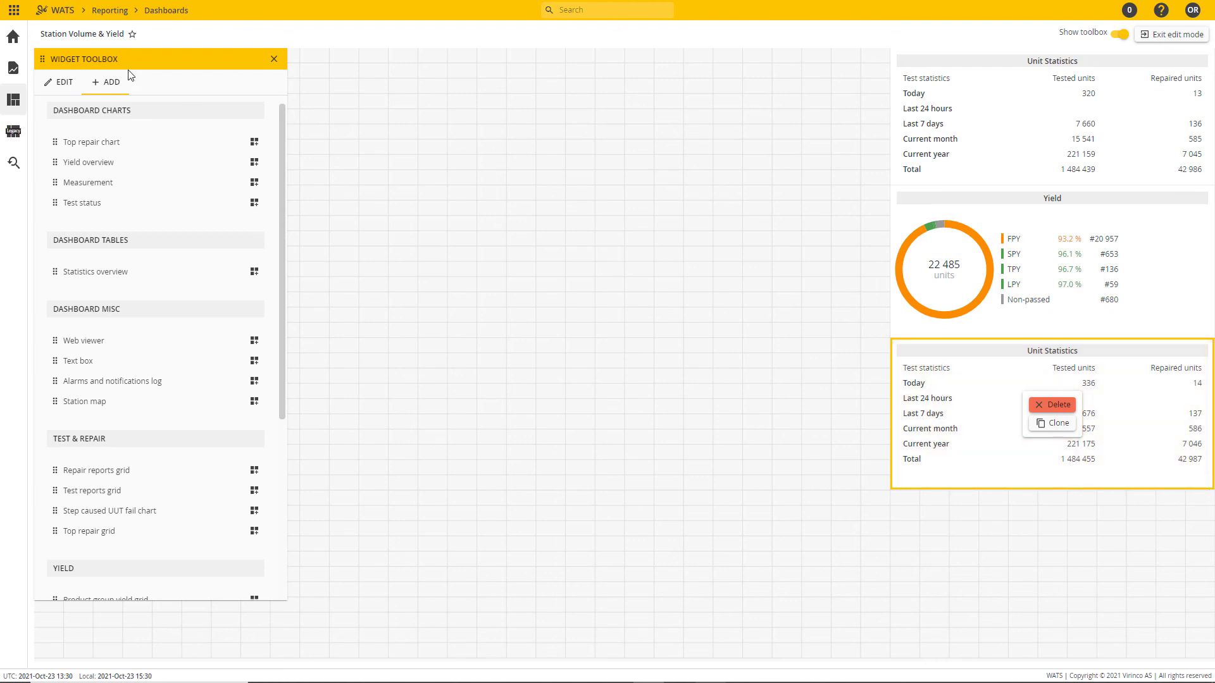
Step: Set the cloned statistics widget's type to Report, title it "Report Statistics", and save
{"action": "left_click", "coordinate": [59, 82]}
{"action": "left_click", "coordinate": [248, 198]}
{"action": "left_click", "coordinate": [168, 169]}
{"action": "double_click", "coordinate": [135, 175]}
{"action": "type", "text": "Report Statistics"}
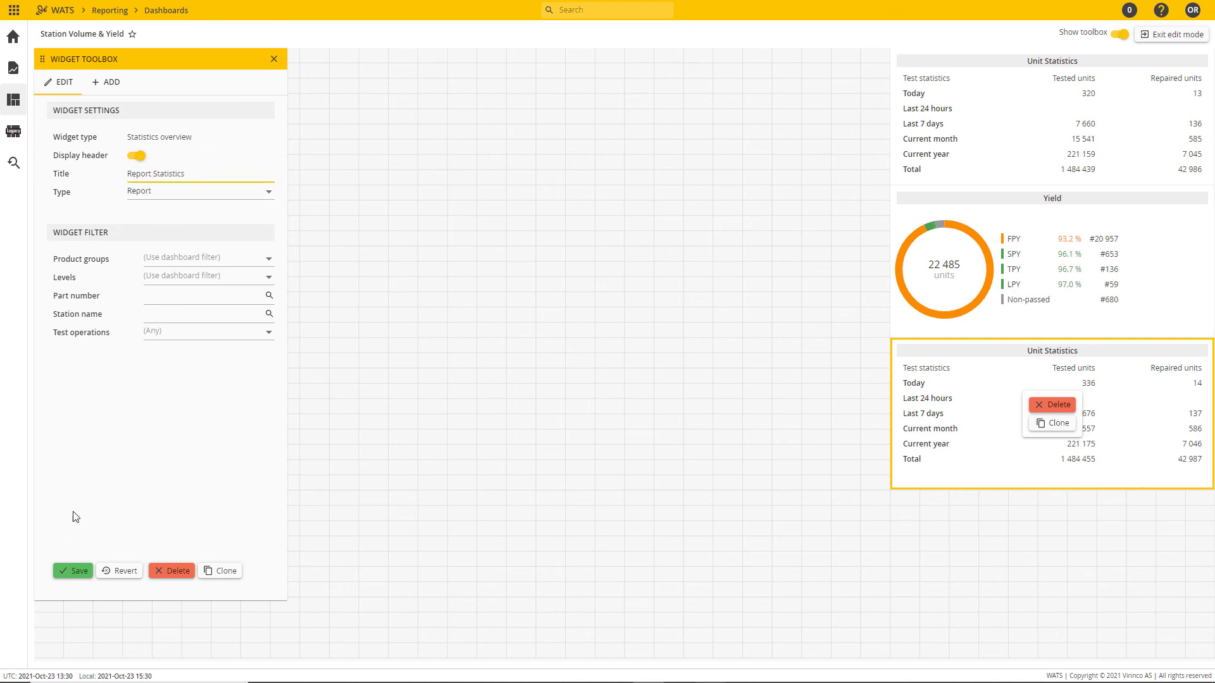
{"action": "left_click", "coordinate": [74, 569]}
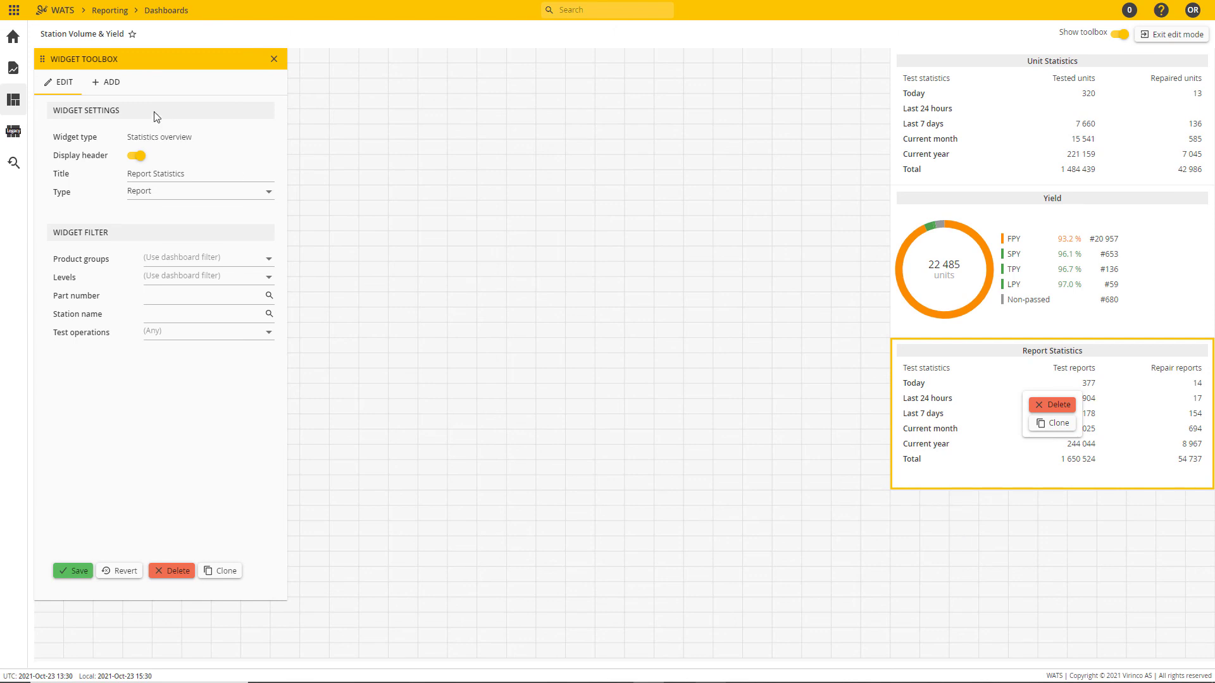
Step: Add a Test status widget to the empty middle of the dashboard and enlarge it to show its chart and legend
{"action": "left_click", "coordinate": [119, 87]}
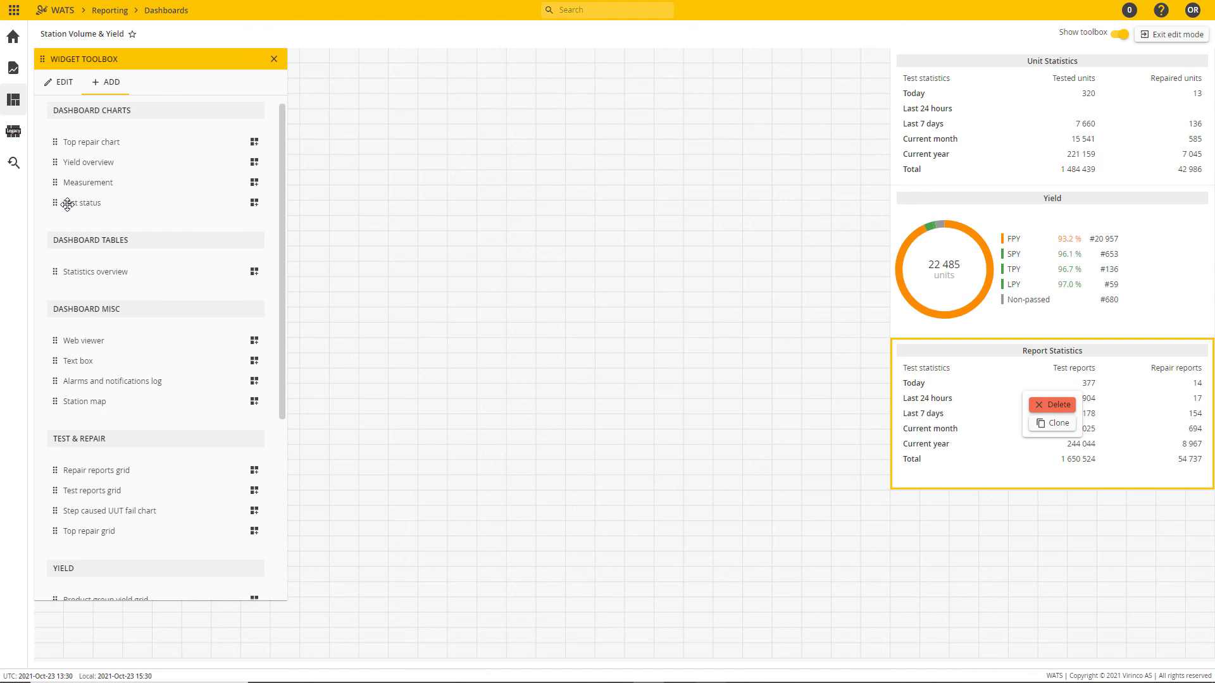
{"action": "left_click_drag", "start_coordinate": [58, 200], "coordinate": [401, 276]}
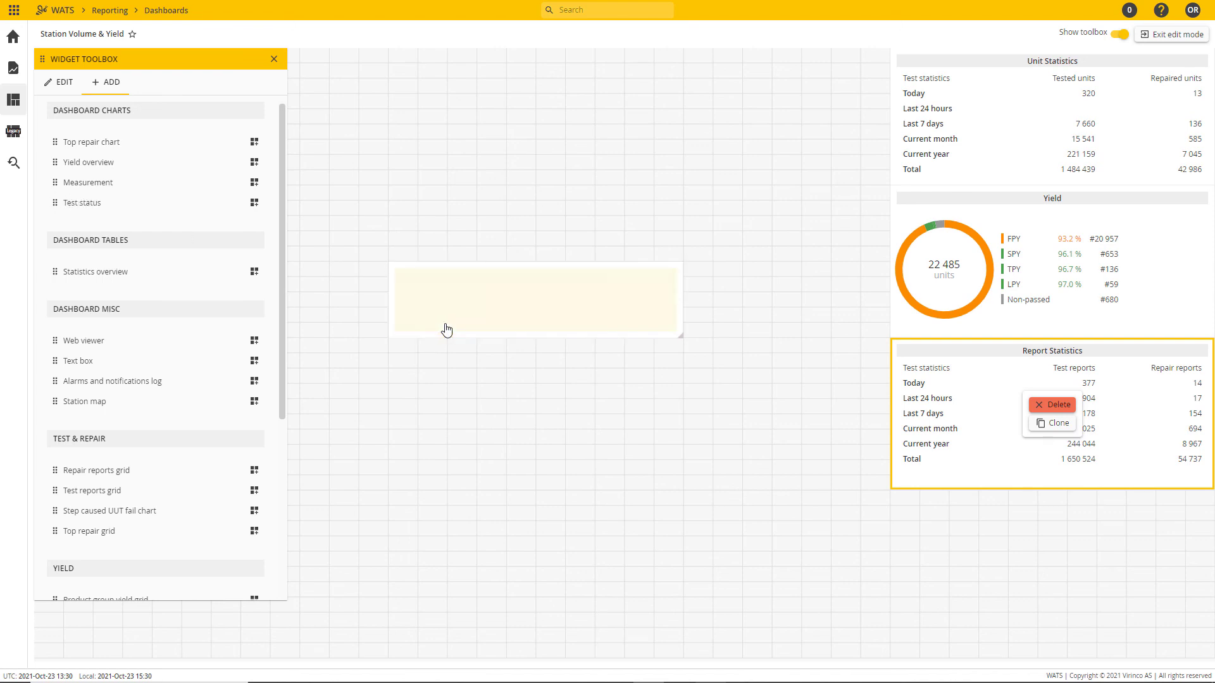
{"action": "left_click_drag", "start_coordinate": [681, 334], "coordinate": [741, 411]}
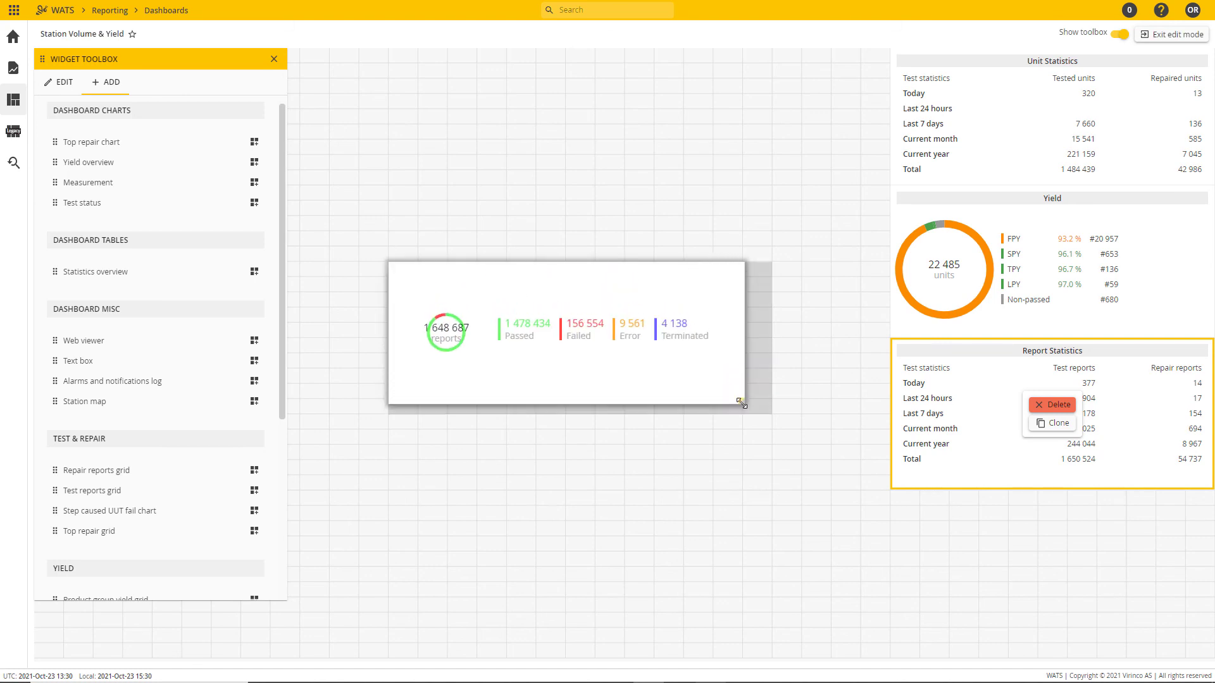
Step: Title the Test status widget "Test status" and display its header
{"action": "left_click", "coordinate": [65, 83]}
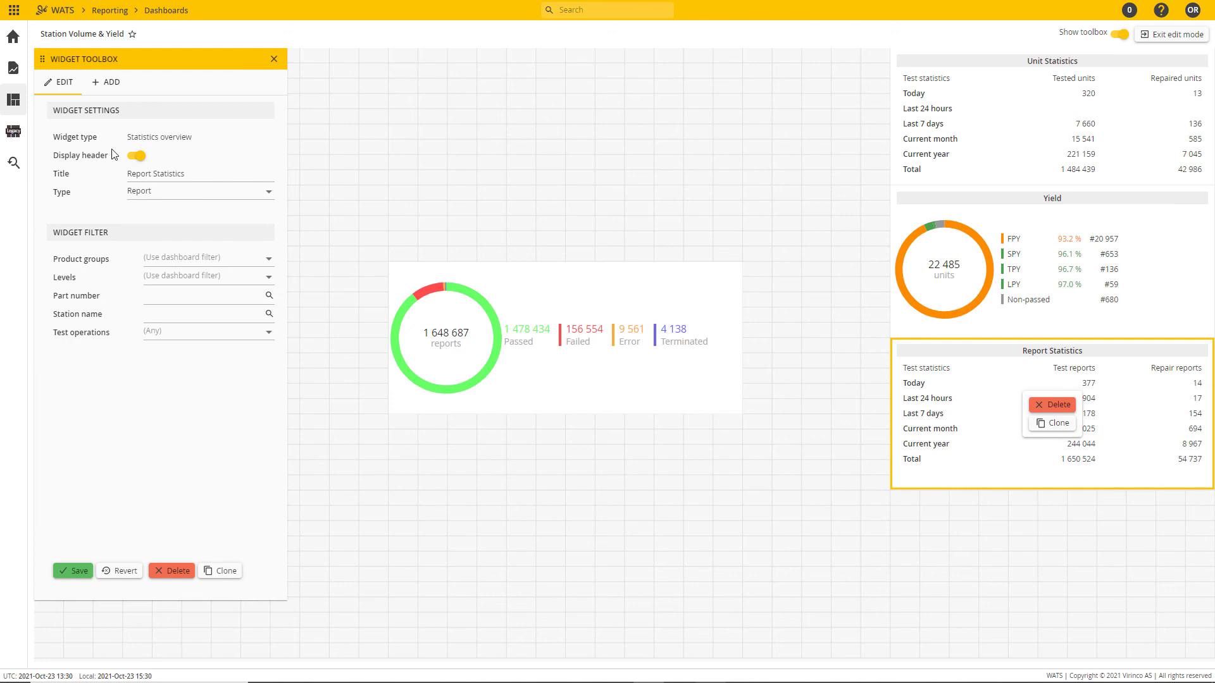
{"action": "left_click", "coordinate": [712, 313]}
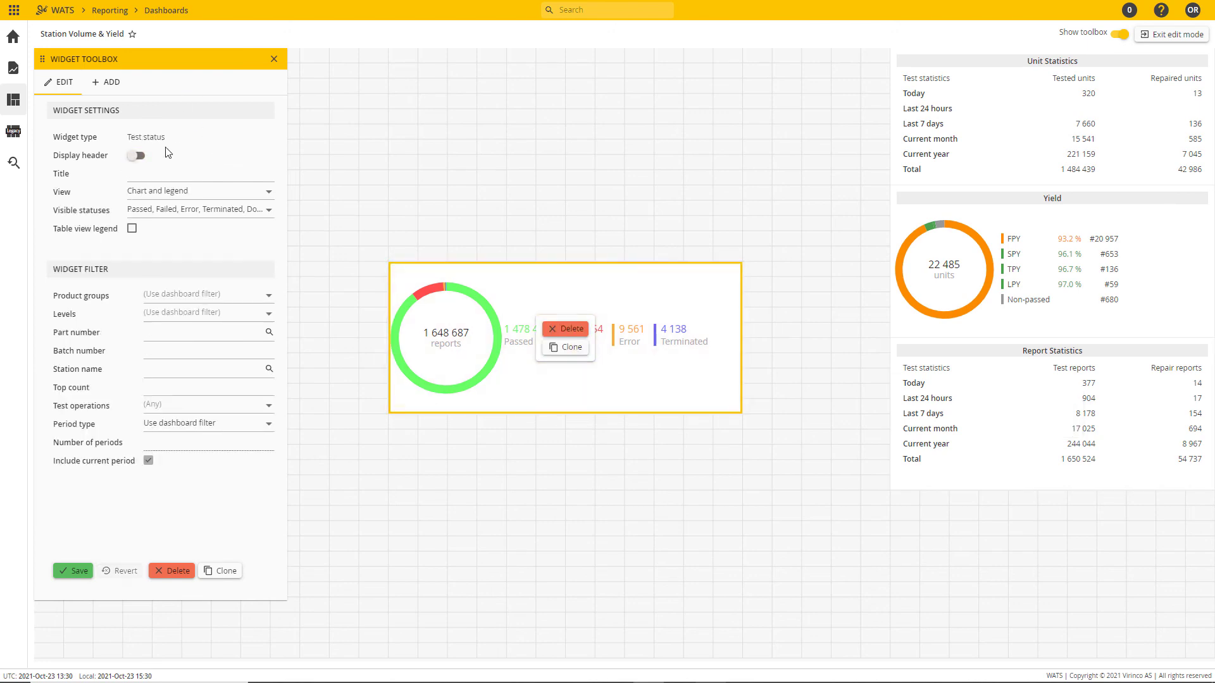
{"action": "left_click", "coordinate": [164, 174]}
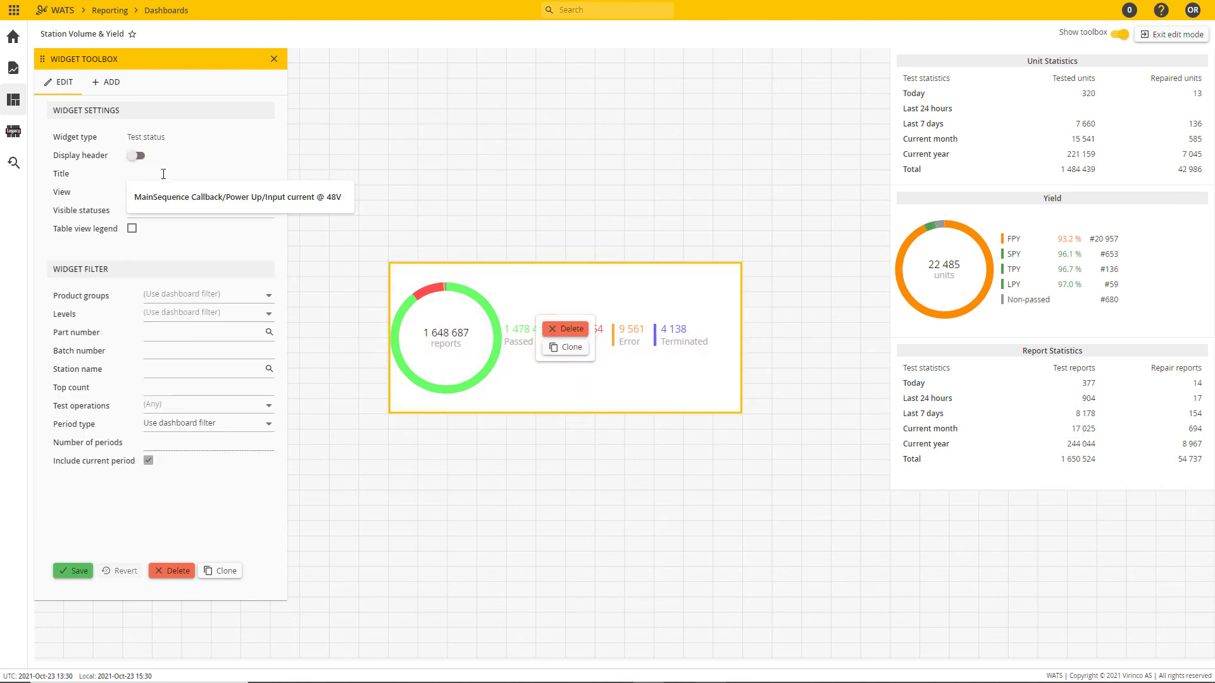
{"action": "type", "text": "Test"}
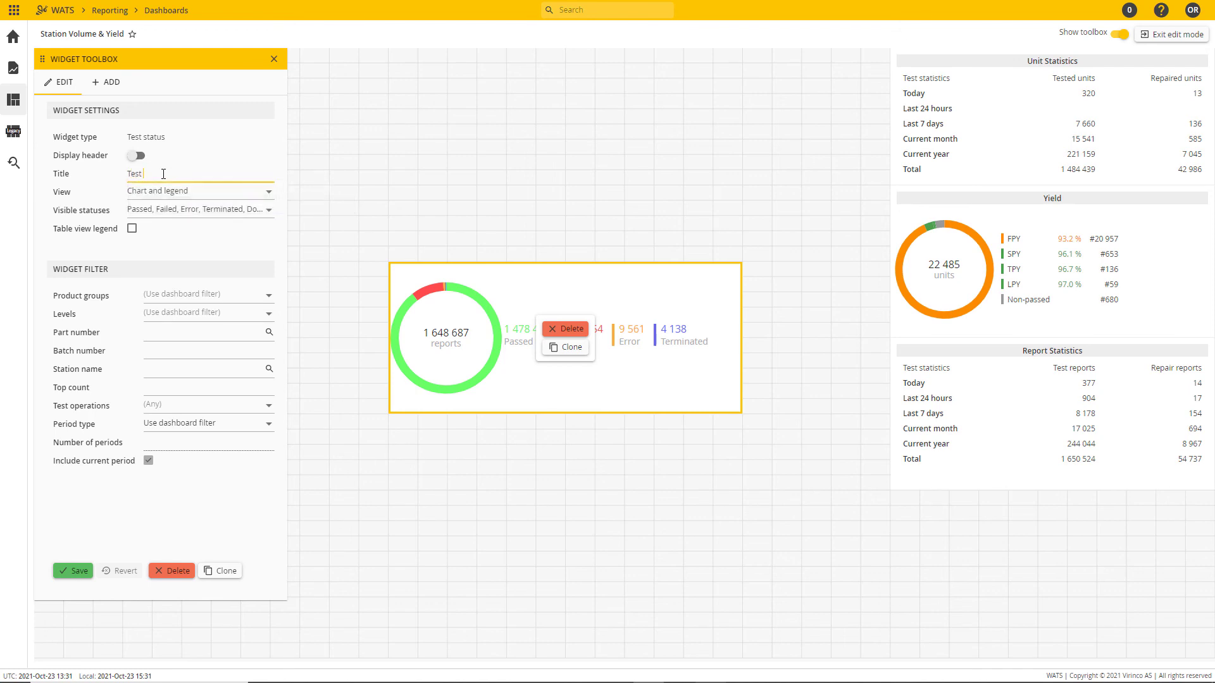
{"action": "left_click", "coordinate": [151, 165]}
{"action": "left_click", "coordinate": [137, 156]}
Step: Keep Chart and legend with all statuses visible for the Test status widget, enable the table view legend, and save
{"action": "left_click", "coordinate": [257, 198]}
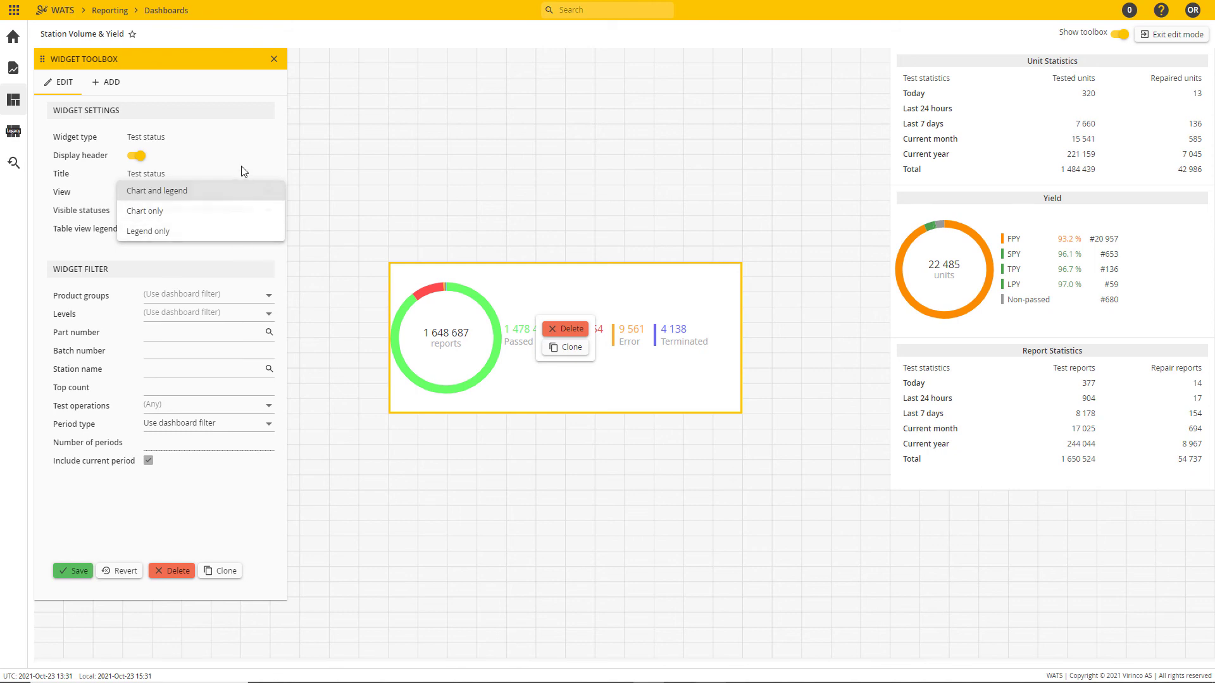
{"action": "left_click", "coordinate": [239, 192]}
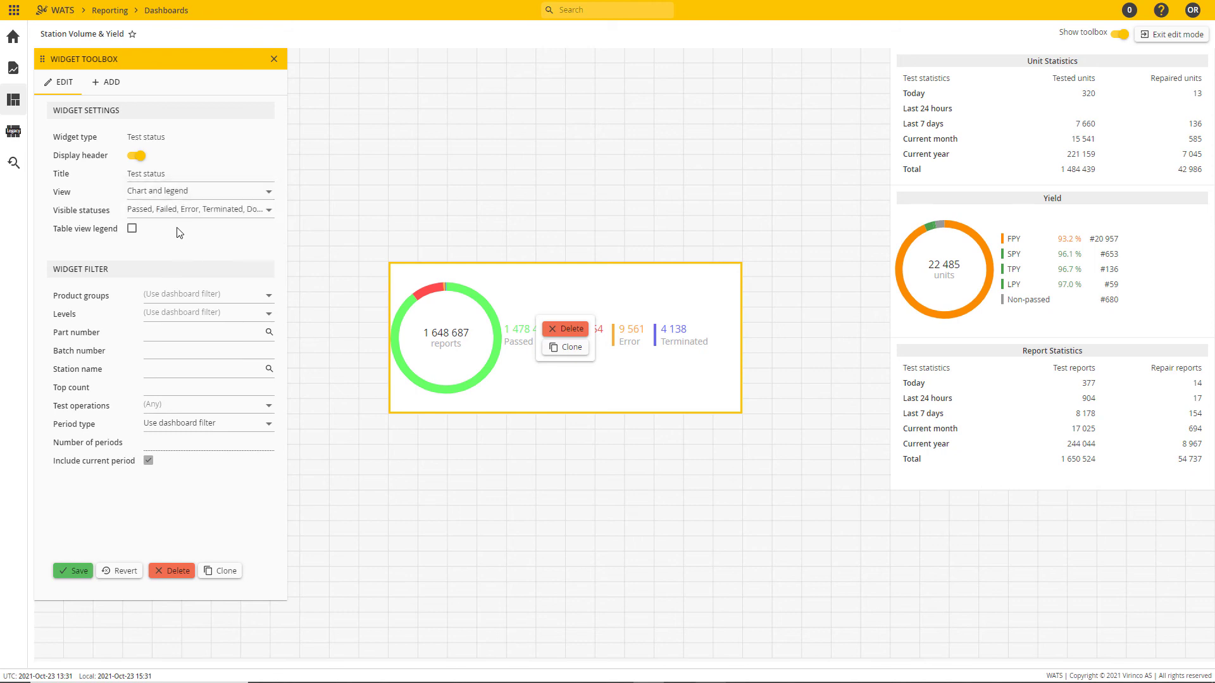
{"action": "left_click", "coordinate": [269, 212]}
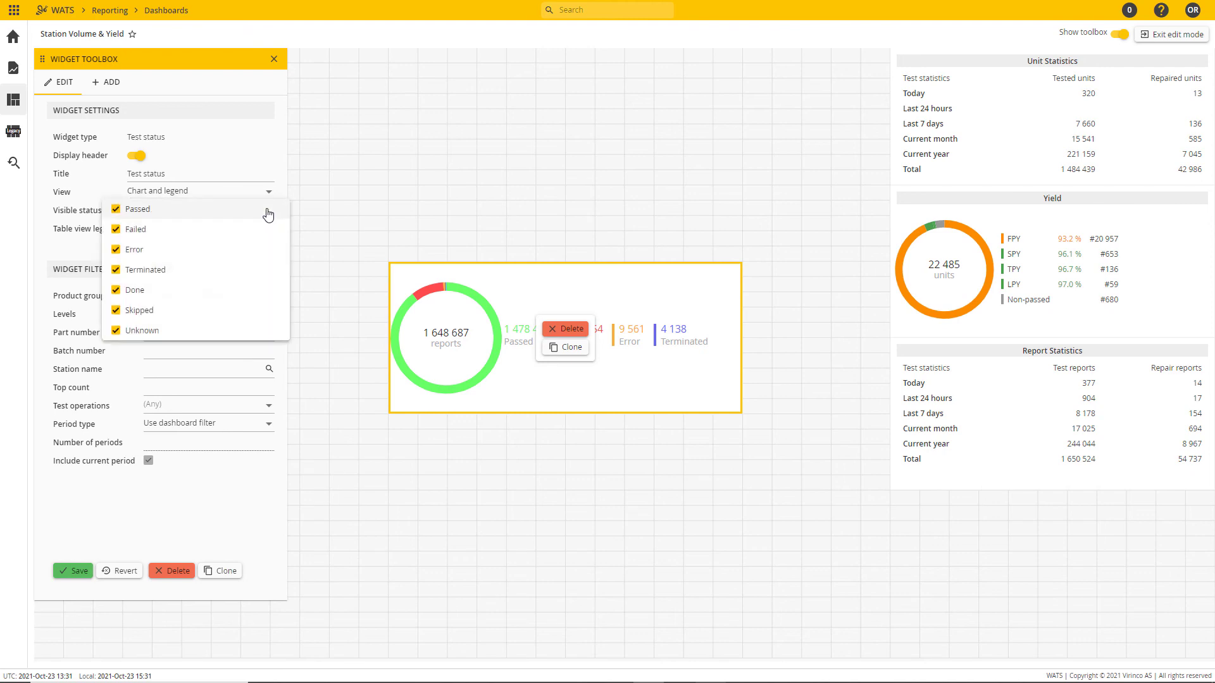
{"action": "left_click", "coordinate": [264, 179]}
{"action": "left_click", "coordinate": [132, 229]}
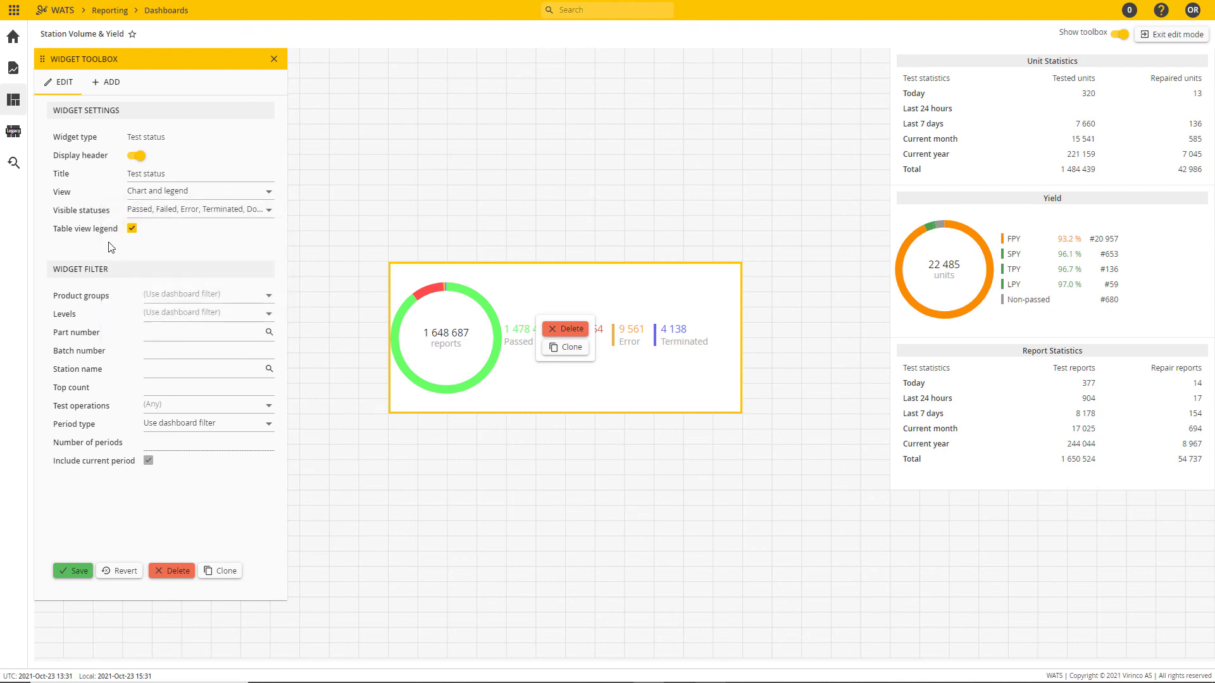
{"action": "left_click", "coordinate": [71, 572]}
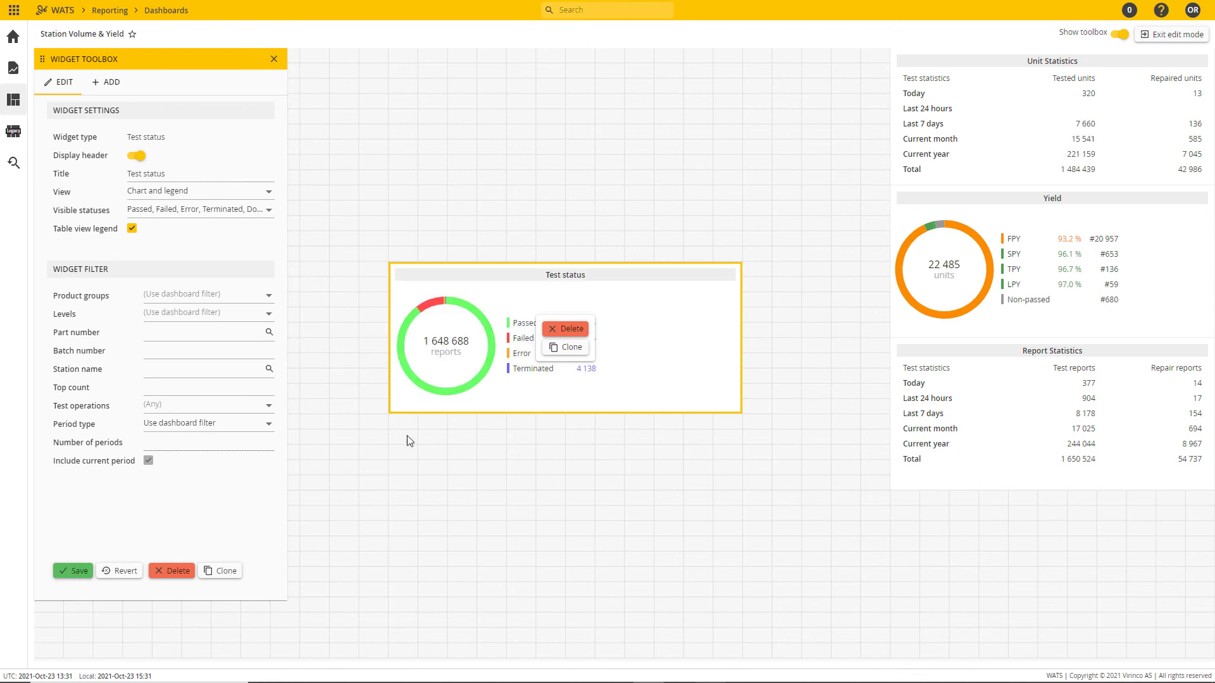
Step: Place the Test status widget directly below Report Statistics and narrow it to match that widget's width
{"action": "left_click_drag", "start_coordinate": [490, 281], "coordinate": [961, 511]}
{"action": "left_click_drag", "start_coordinate": [862, 543], "coordinate": [890, 543]}
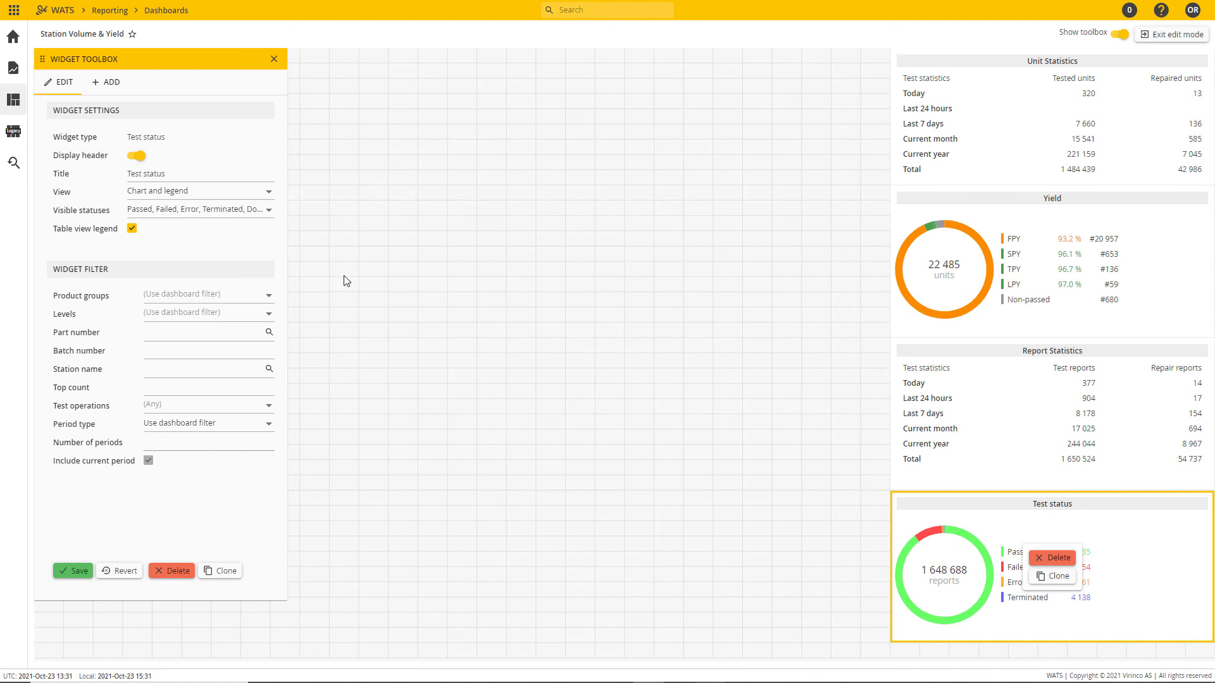
Step: Add a Station map widget and enlarge it to fill the free area beside the column of statistics widgets
{"action": "left_click", "coordinate": [108, 84]}
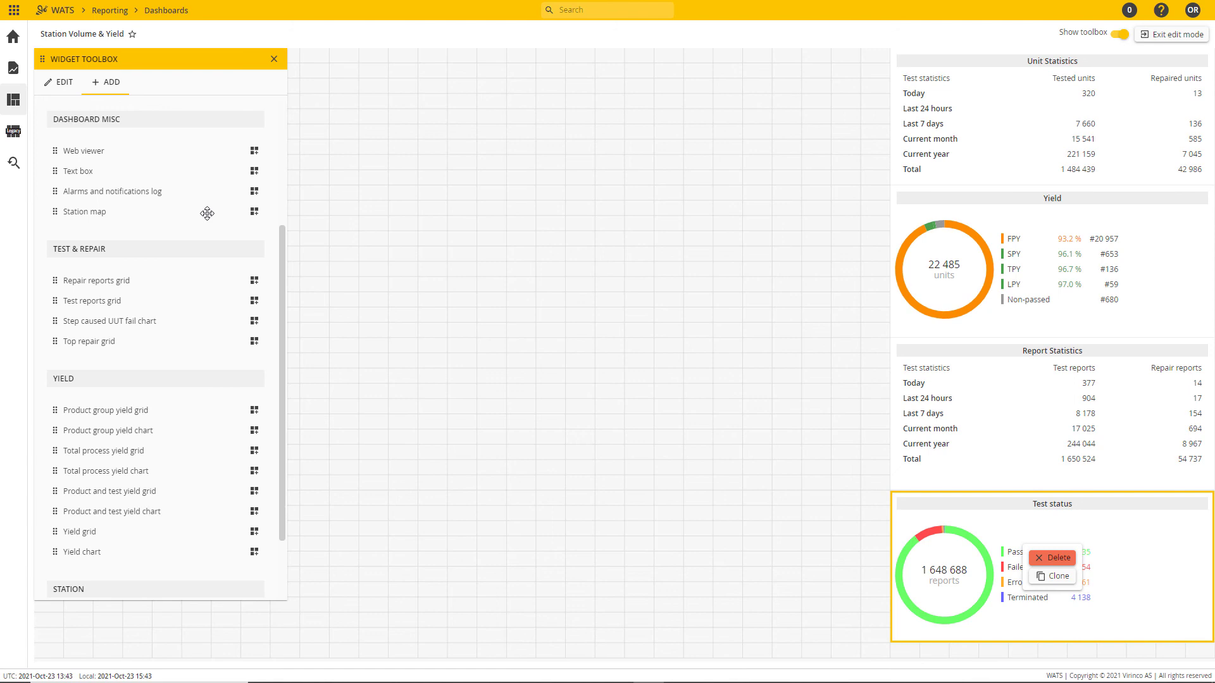
{"action": "left_click", "coordinate": [255, 213]}
{"action": "left_click_drag", "start_coordinate": [516, 298], "coordinate": [856, 636]}
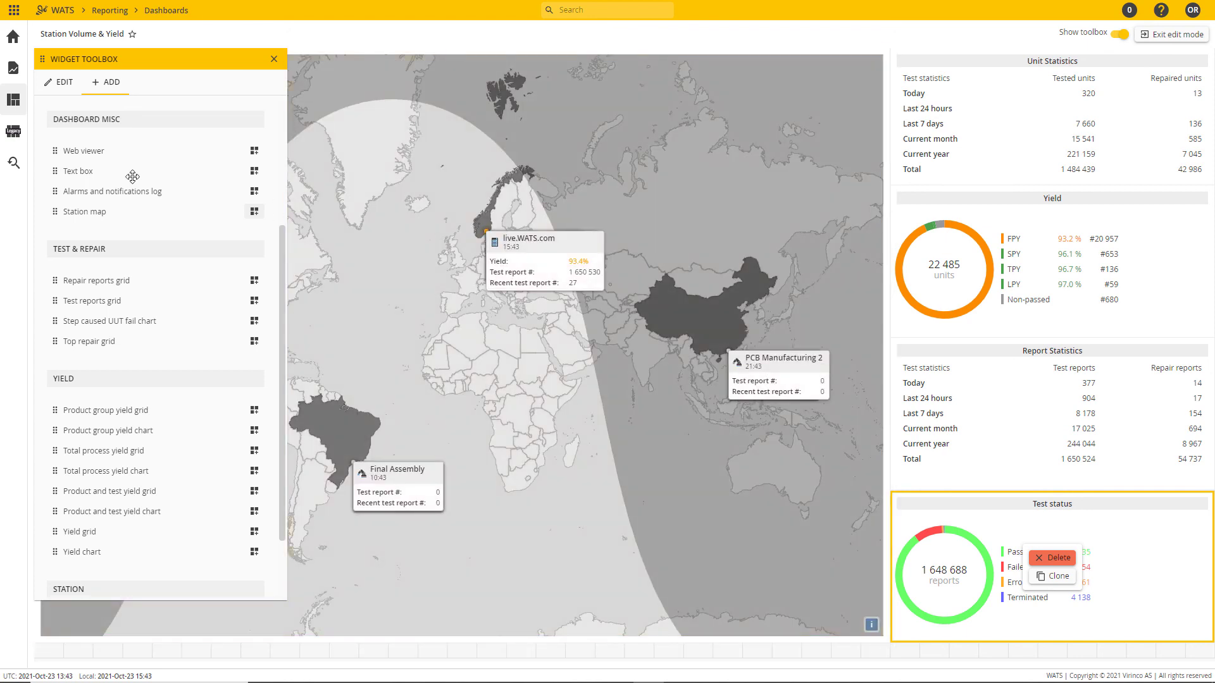
Step: Reposition the widget toolbox in edit view, hide it, and show it again
{"action": "left_click", "coordinate": [58, 86]}
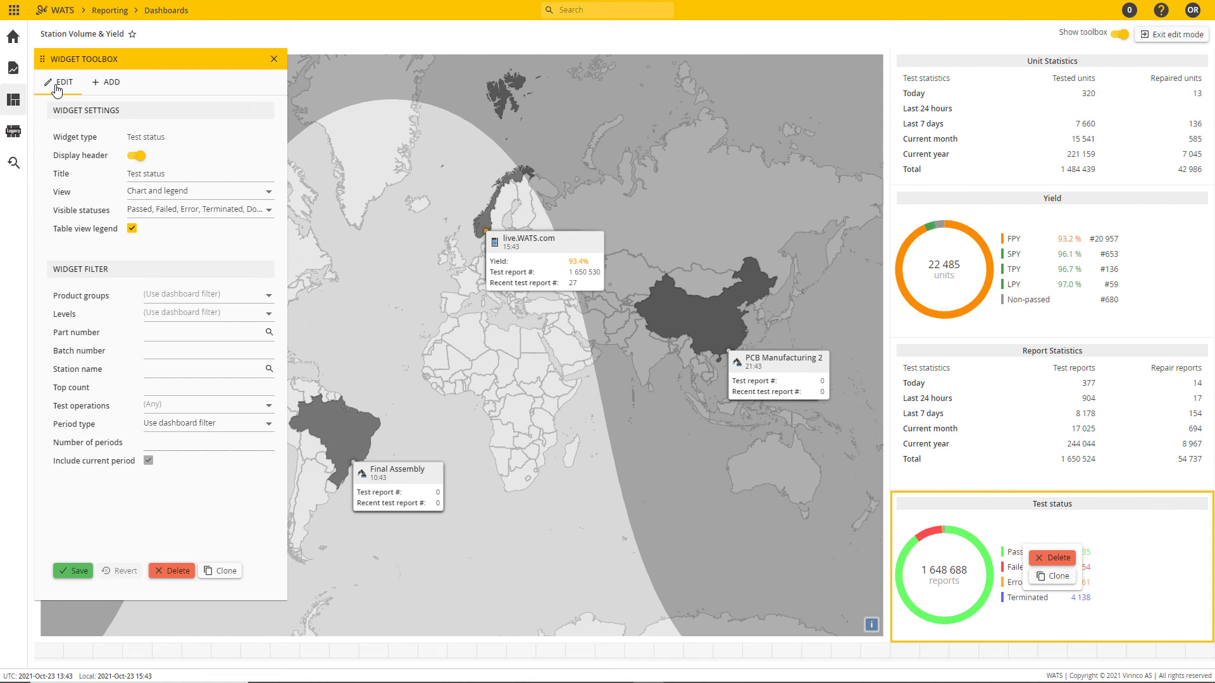
{"action": "left_click_drag", "start_coordinate": [96, 59], "coordinate": [176, 70]}
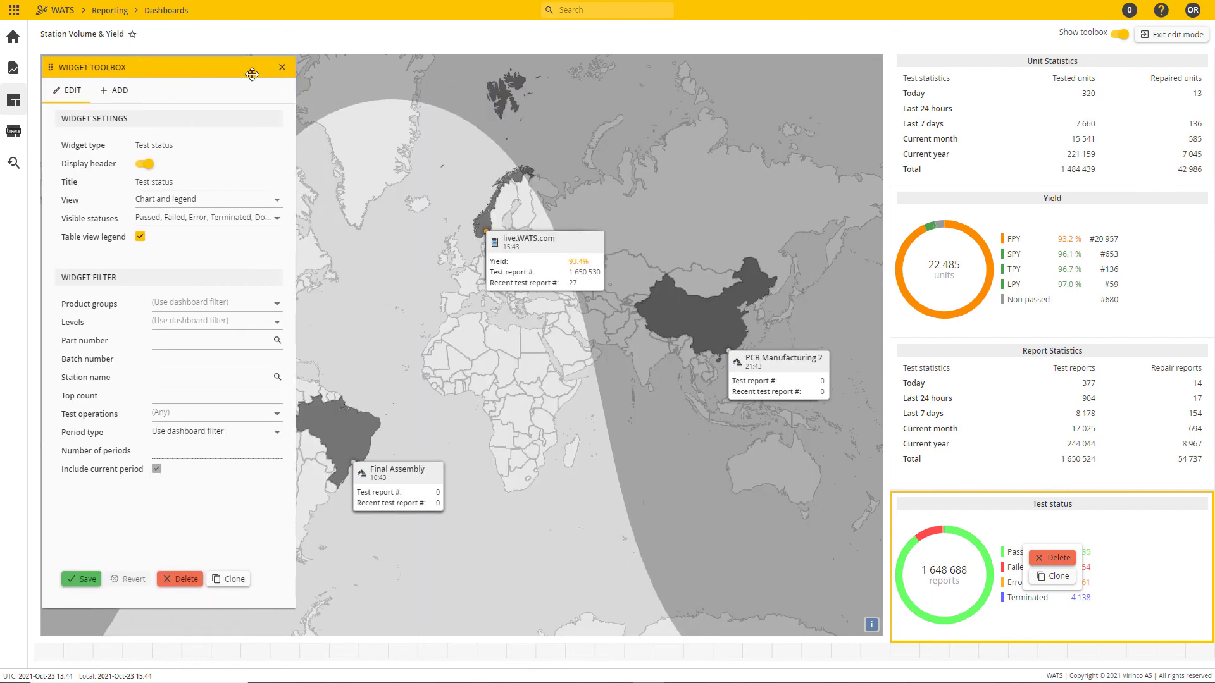
{"action": "left_click", "coordinate": [1119, 35]}
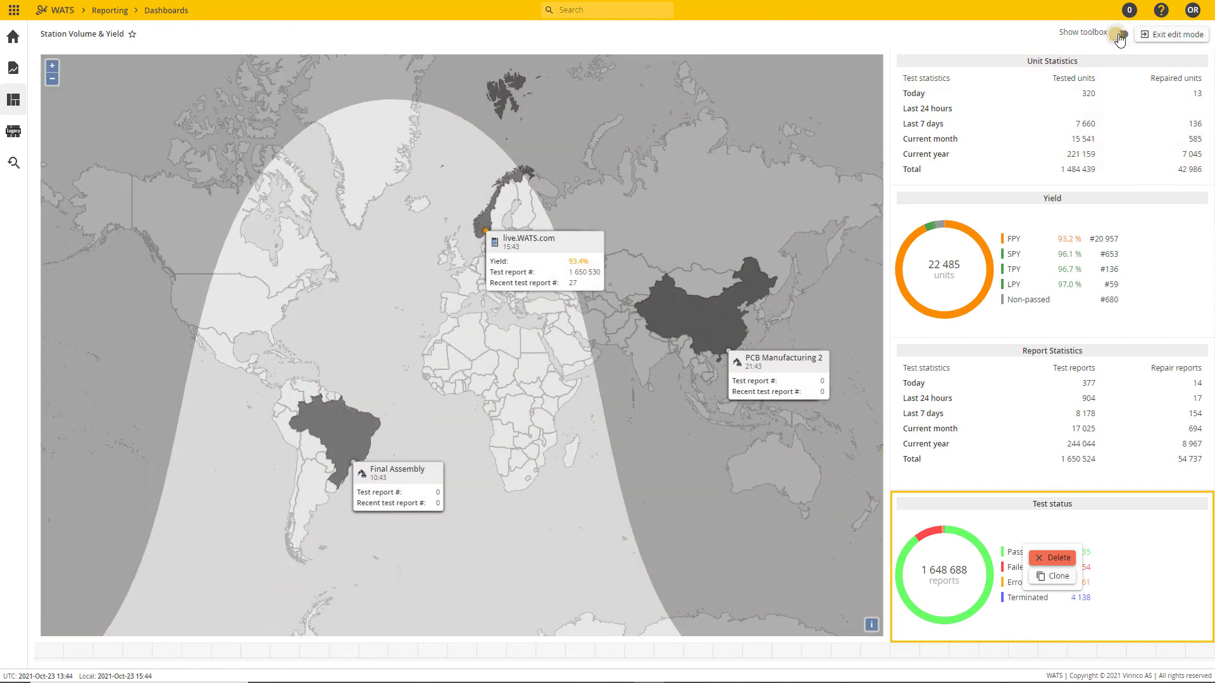
{"action": "left_click", "coordinate": [1119, 35]}
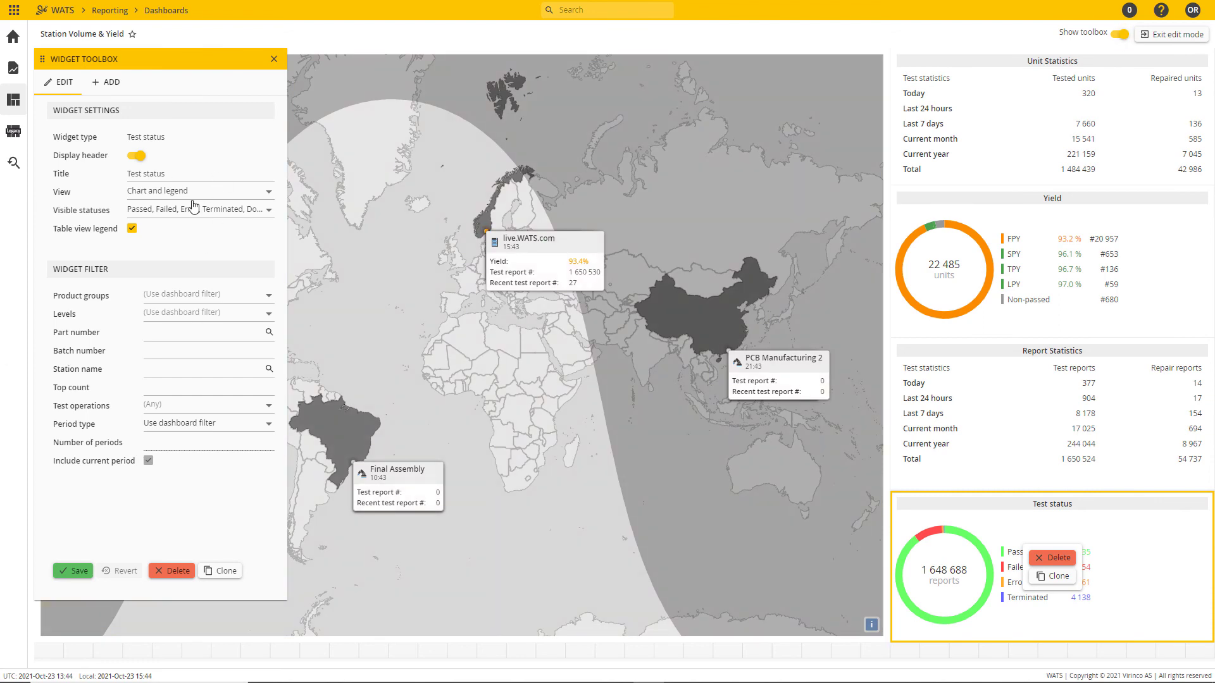
Step: Set the Station map's layout to Terrain, save the widget, and exit edit mode
{"action": "left_click", "coordinate": [337, 200]}
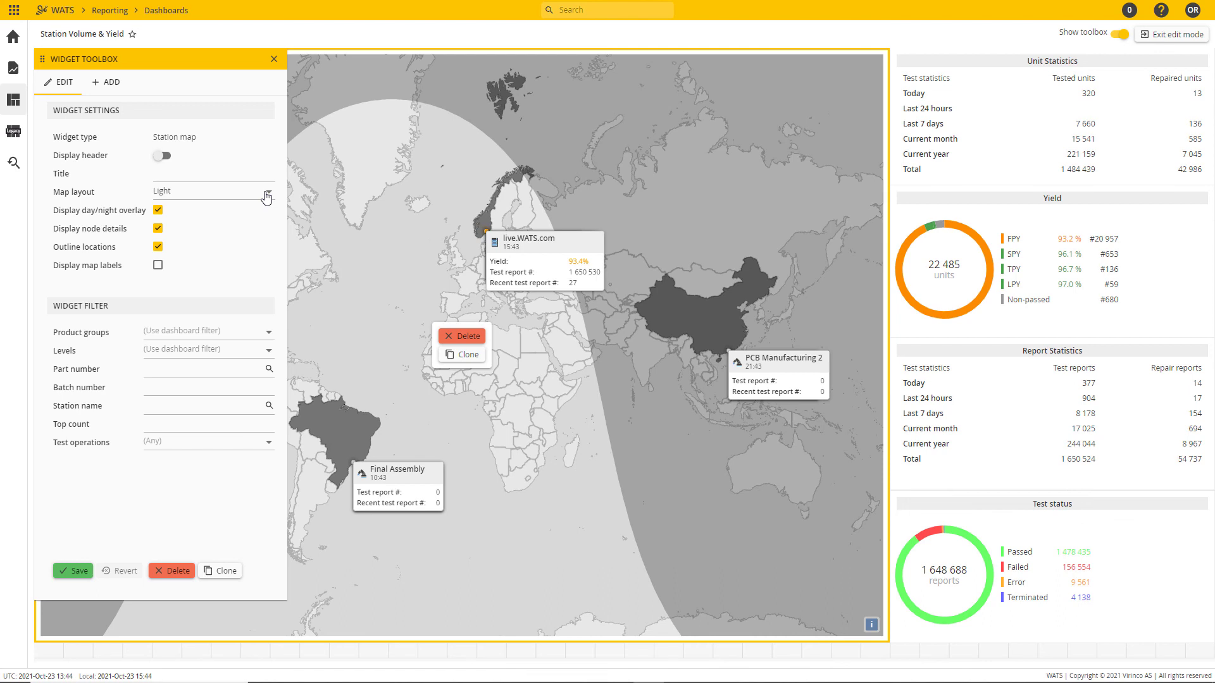
{"action": "left_click", "coordinate": [227, 192]}
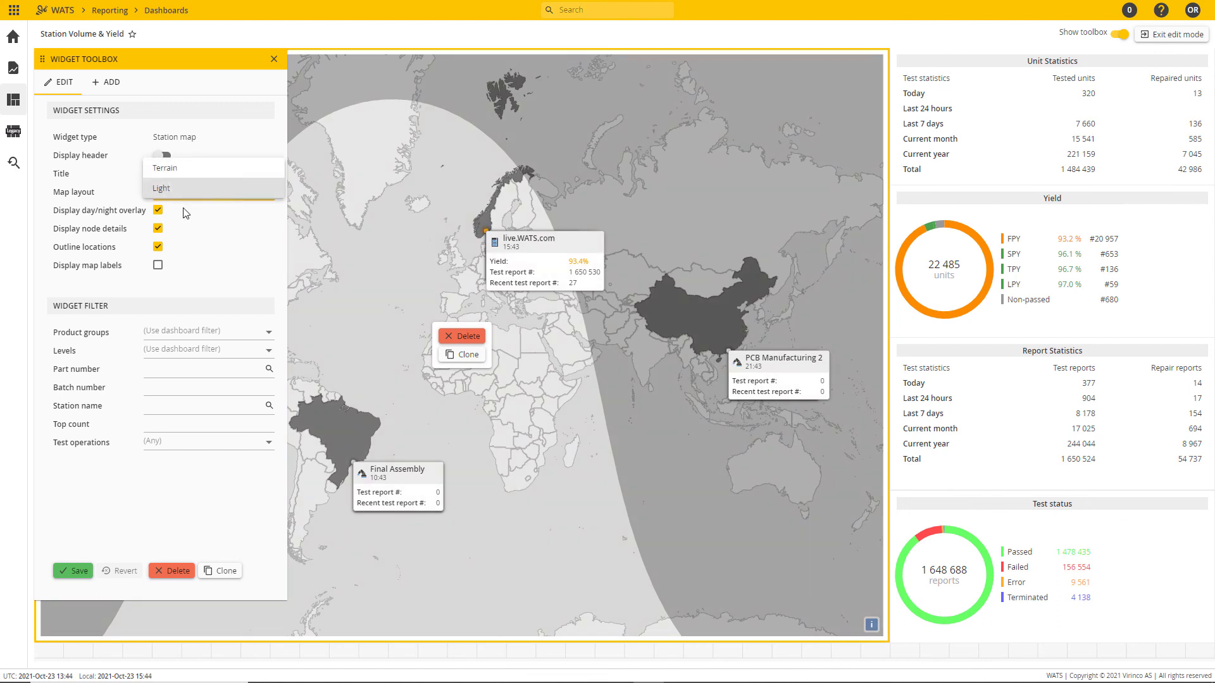
{"action": "left_click", "coordinate": [197, 172]}
{"action": "left_click", "coordinate": [73, 572]}
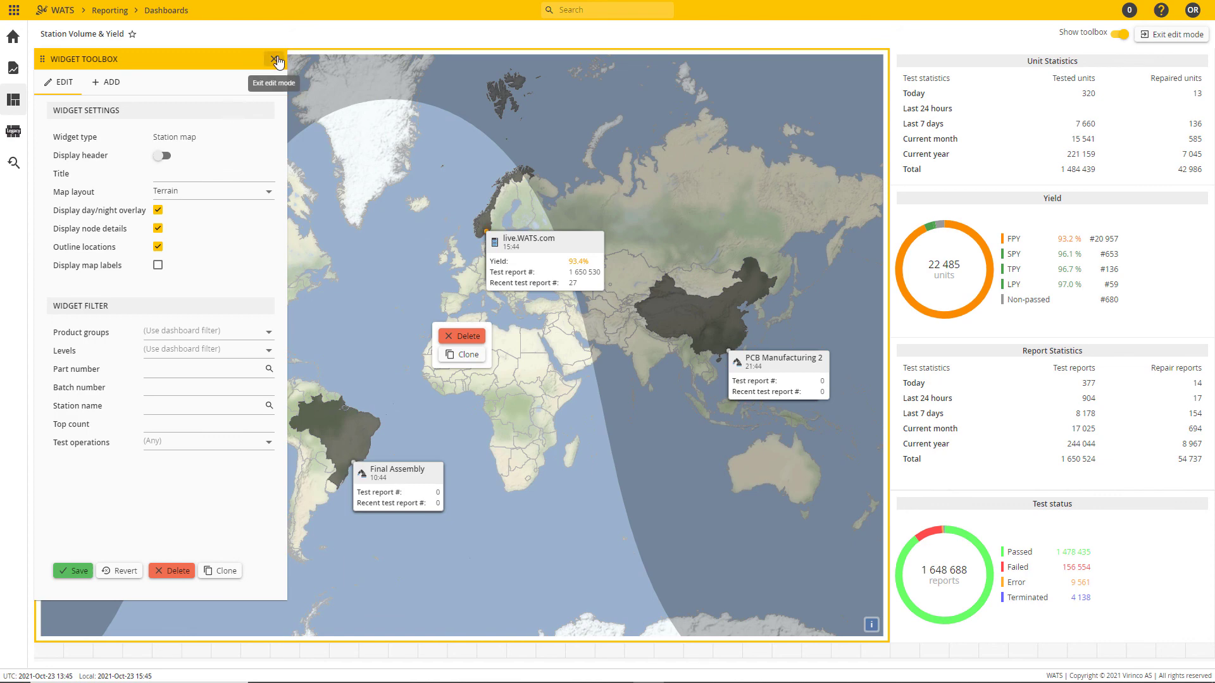
{"action": "left_click", "coordinate": [1175, 36]}
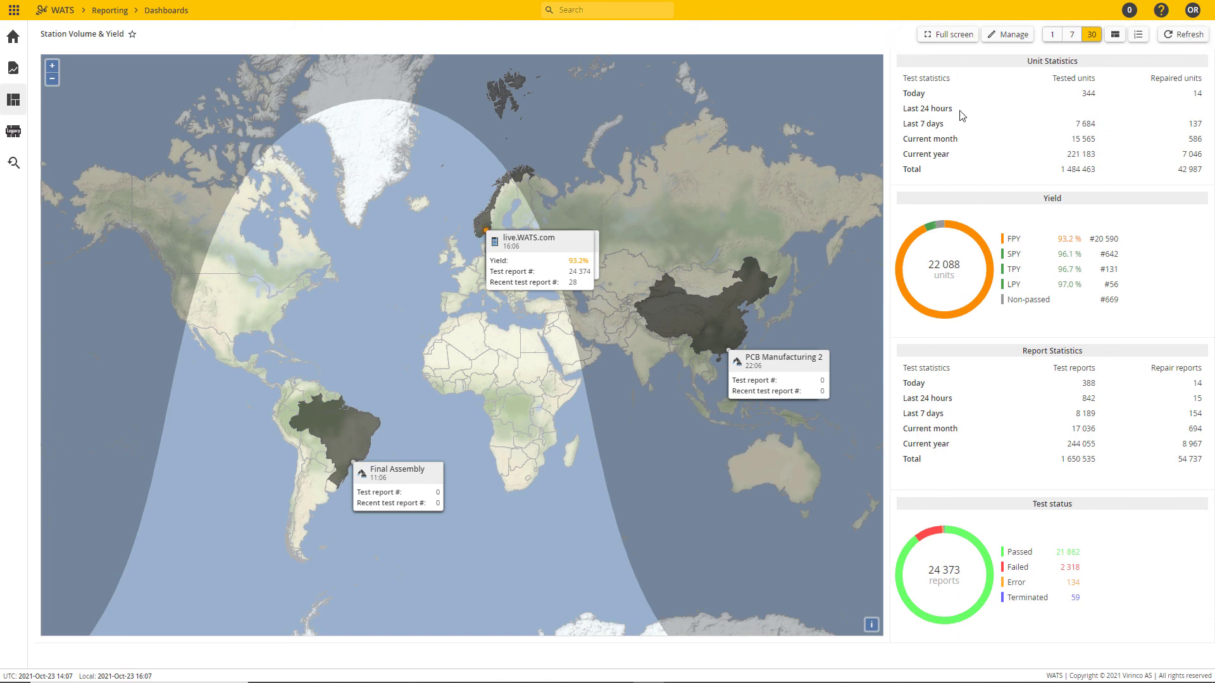
Step: Spread out the stacked station cards over Norway on the map so that none of them overlap
{"action": "mouse_move", "coordinate": [537, 258]}
{"action": "left_mouse_down"}
{"action": "mouse_move", "coordinate": [366, 205]}
{"action": "mouse_move", "coordinate": [415, 141]}
{"action": "mouse_move", "coordinate": [373, 111]}
{"action": "left_mouse_up"}
{"action": "left_click_drag", "start_coordinate": [528, 244], "coordinate": [524, 124]}
{"action": "left_click_drag", "start_coordinate": [573, 234], "coordinate": [626, 194]}
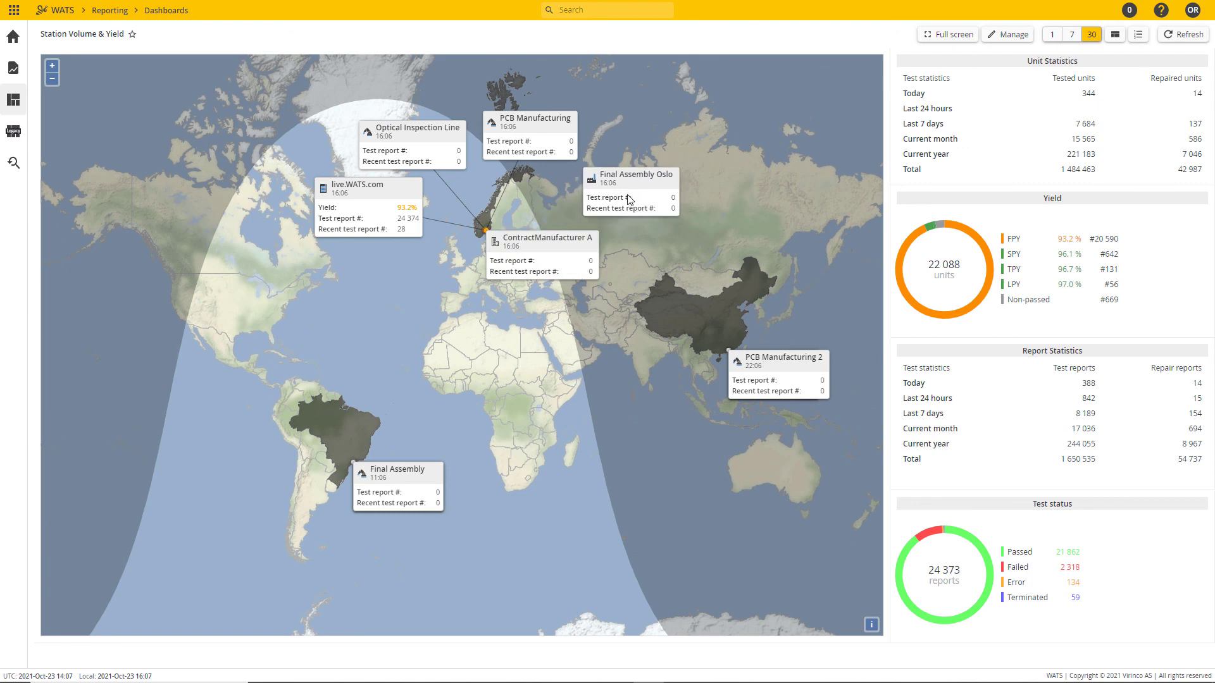
{"action": "left_click_drag", "start_coordinate": [581, 263], "coordinate": [653, 265]}
Step: Spread out the stacked station cards over China and Brazil on the map so each is readable
{"action": "left_click_drag", "start_coordinate": [774, 367], "coordinate": [811, 352]}
{"action": "left_click_drag", "start_coordinate": [395, 484], "coordinate": [190, 435]}
{"action": "left_click_drag", "start_coordinate": [399, 490], "coordinate": [225, 587]}
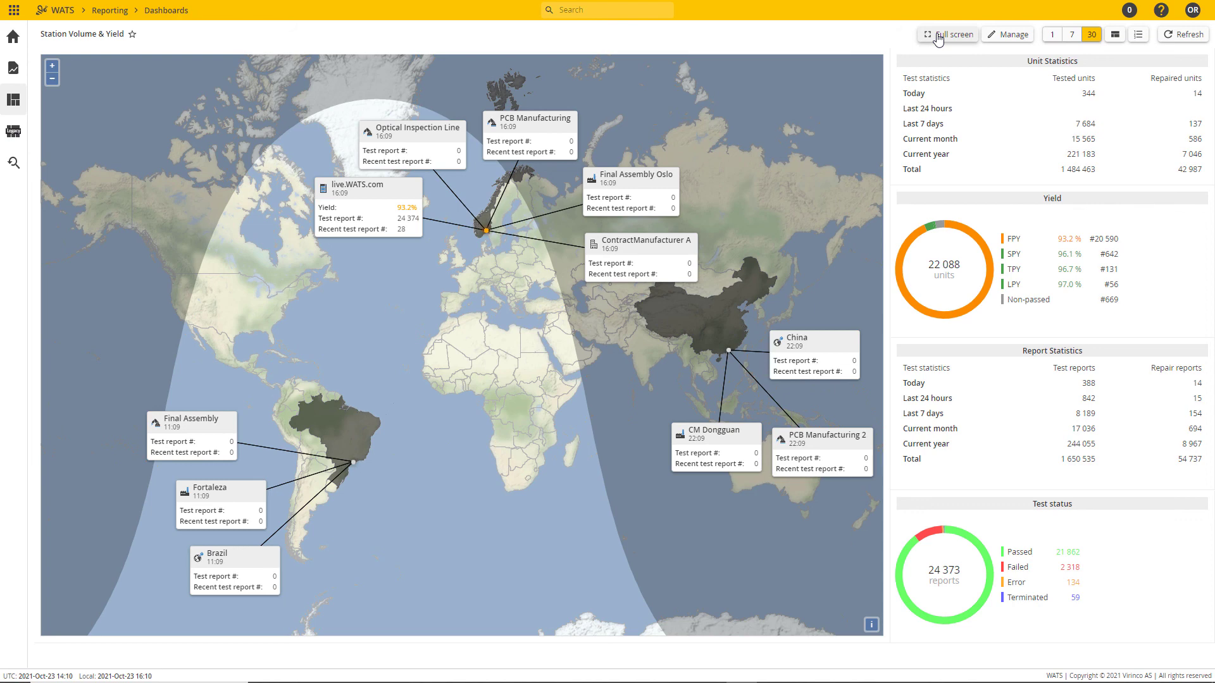
Step: View the dashboard in full screen and compare its data for the 1, 7 and 30 day periods
{"action": "left_click", "coordinate": [938, 37]}
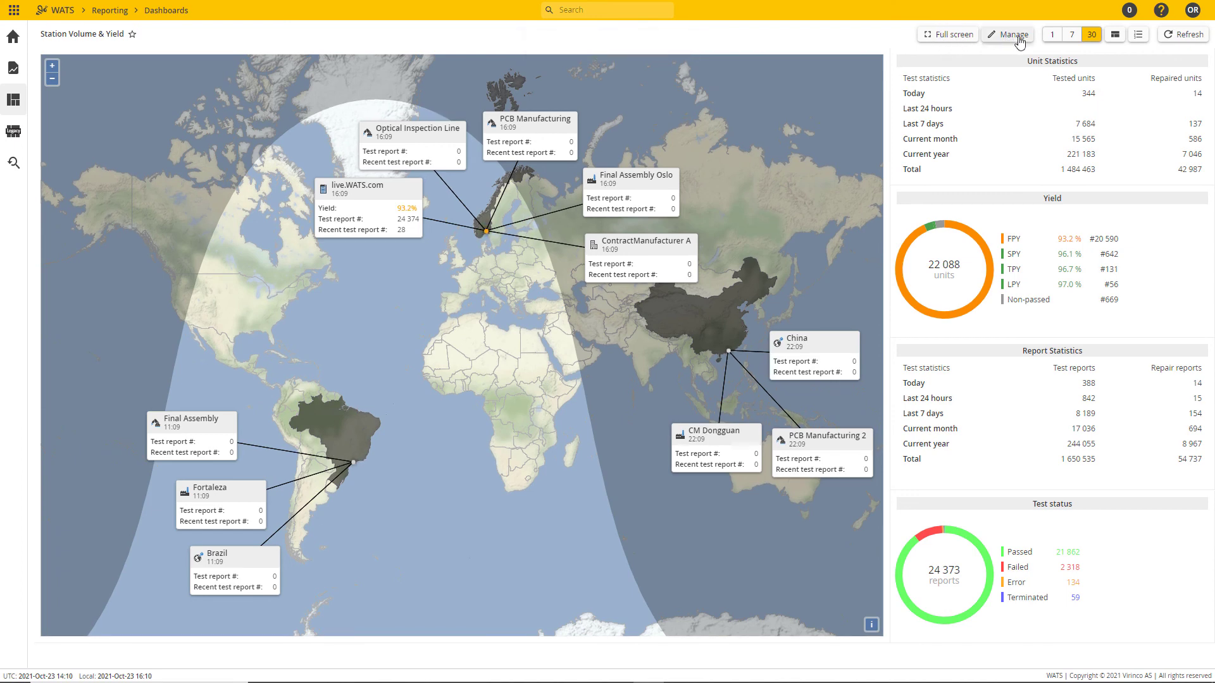
{"action": "left_click", "coordinate": [1050, 35]}
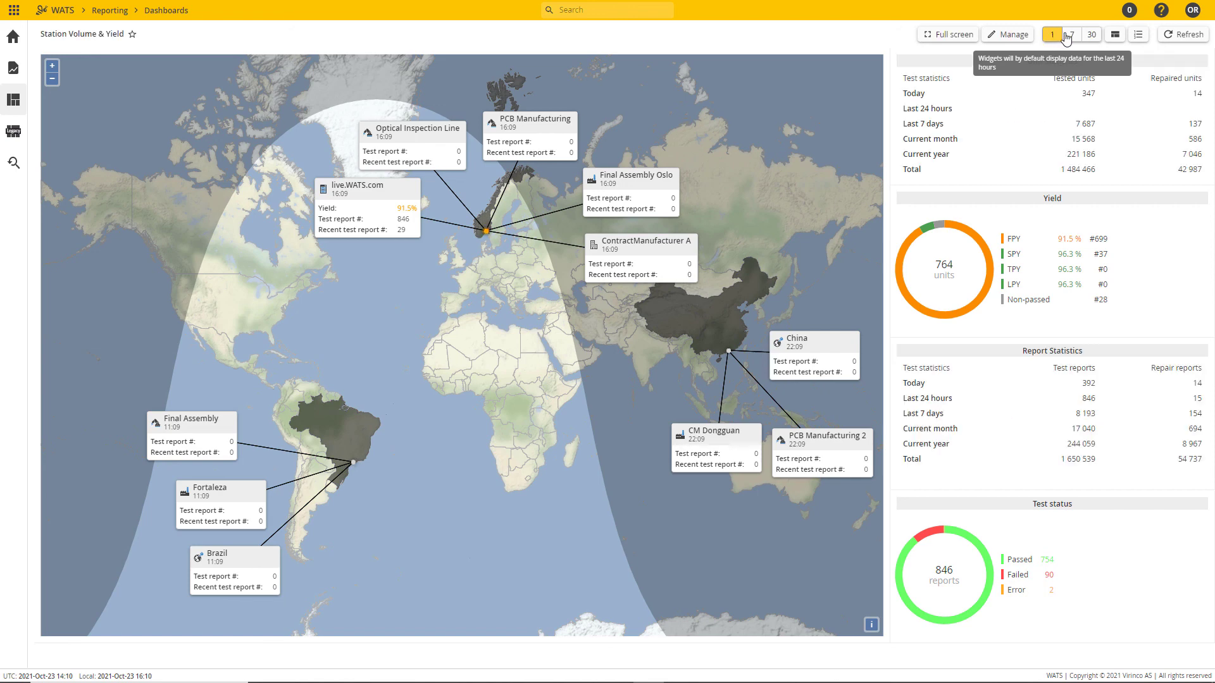
{"action": "left_click", "coordinate": [1073, 35]}
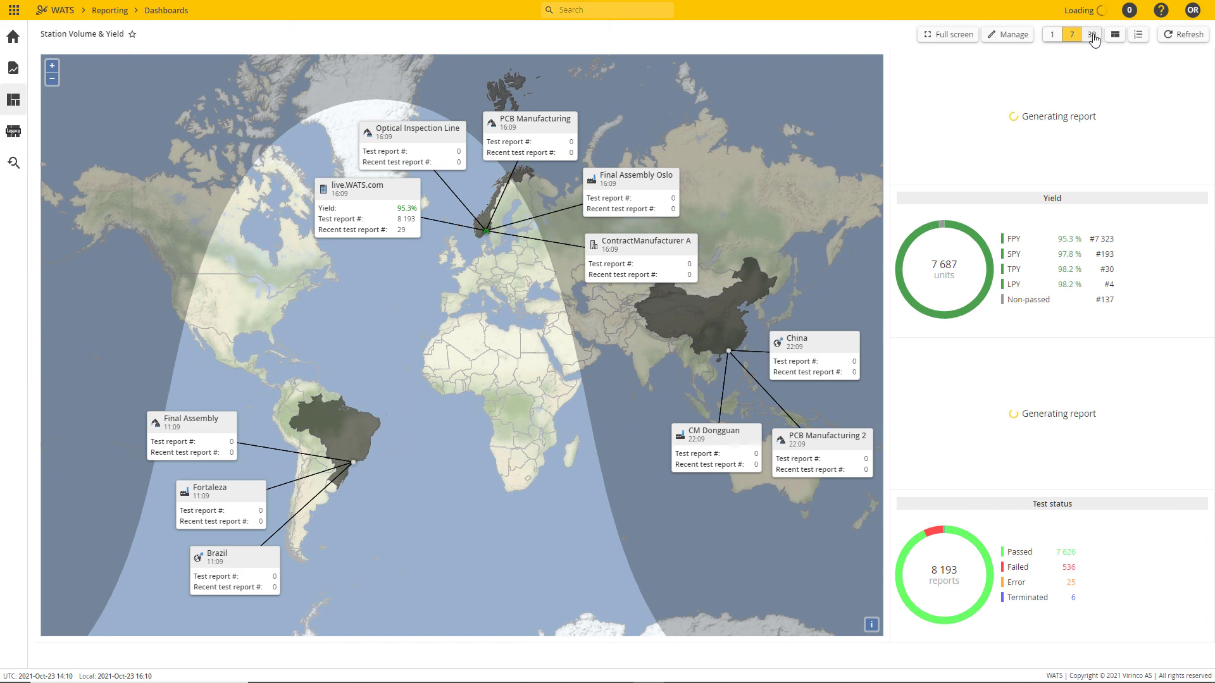
{"action": "left_click", "coordinate": [1092, 36]}
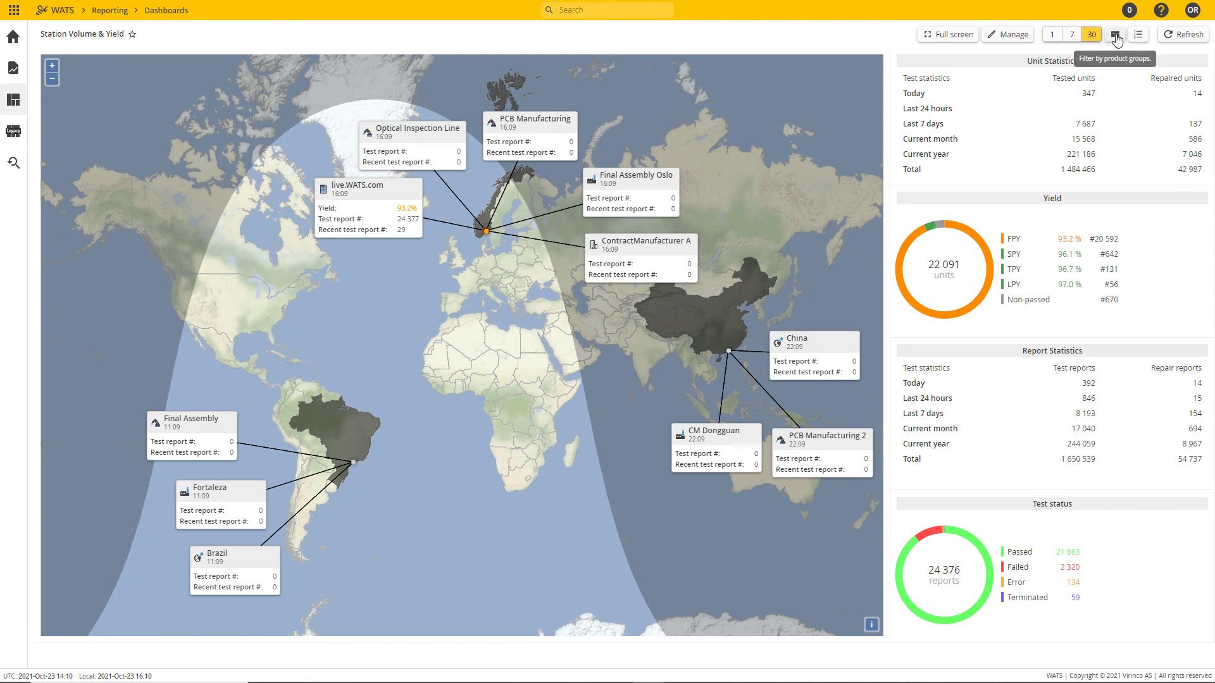
Step: Filter the dashboard by the Sigfox product group and open the choices for filtering by level
{"action": "left_click", "coordinate": [1116, 36]}
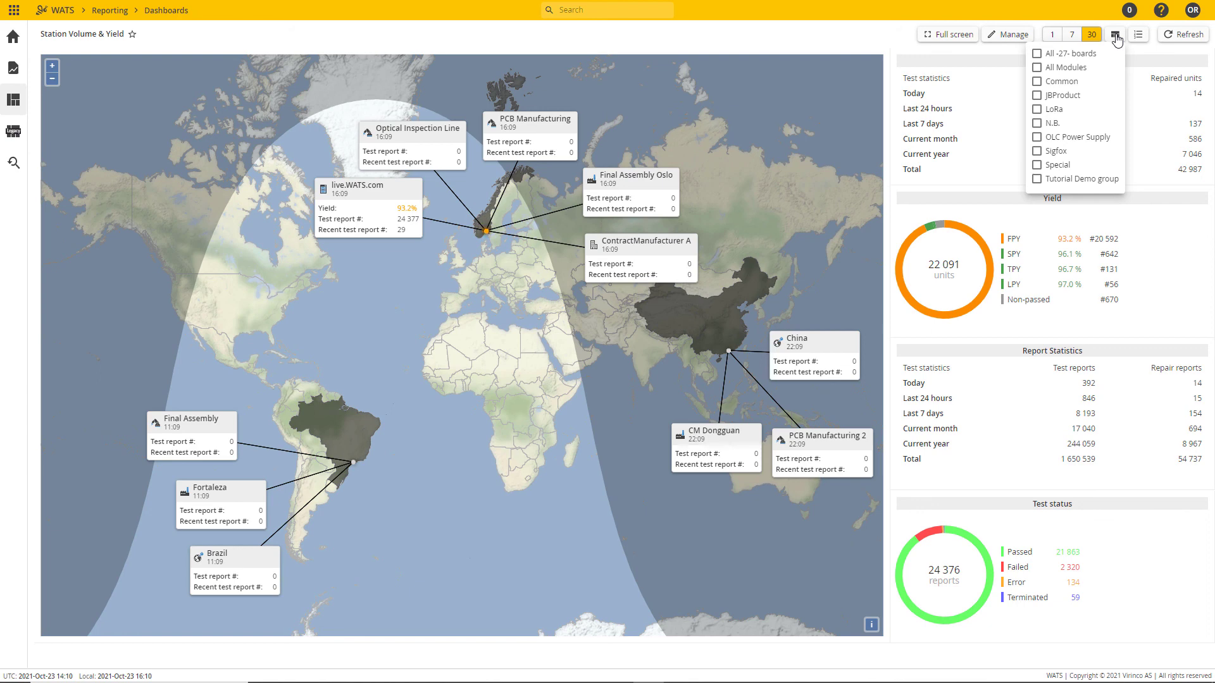
{"action": "left_click", "coordinate": [1036, 152]}
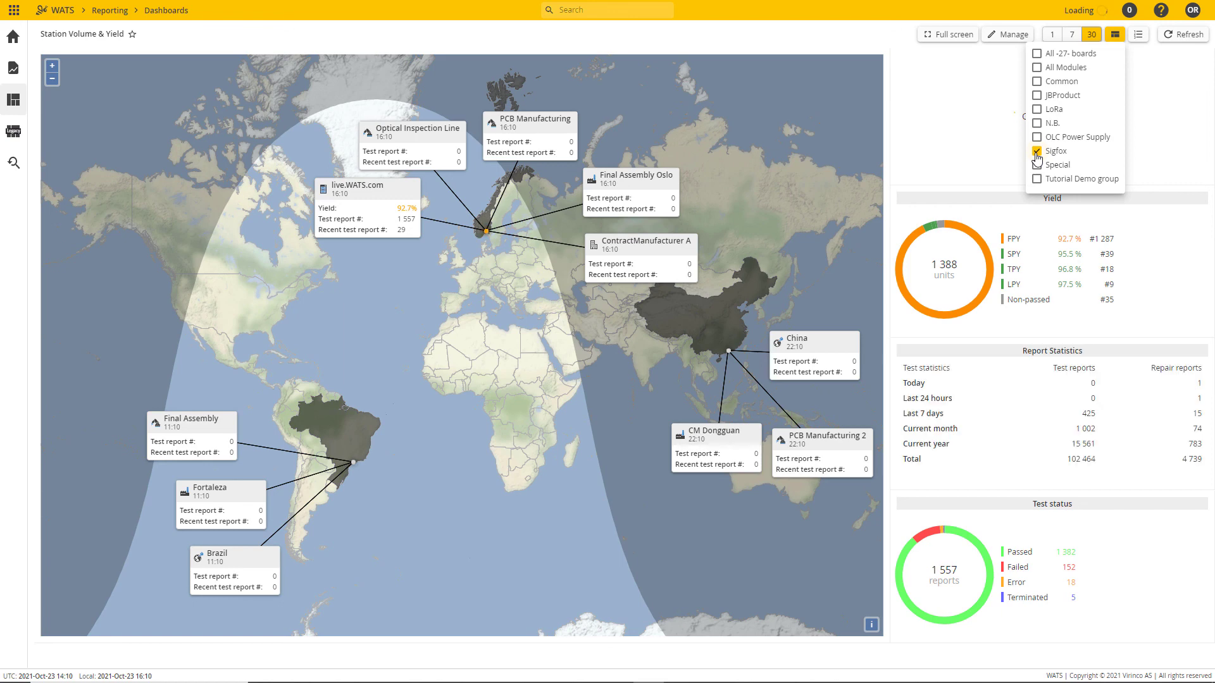
{"action": "left_click", "coordinate": [1114, 35]}
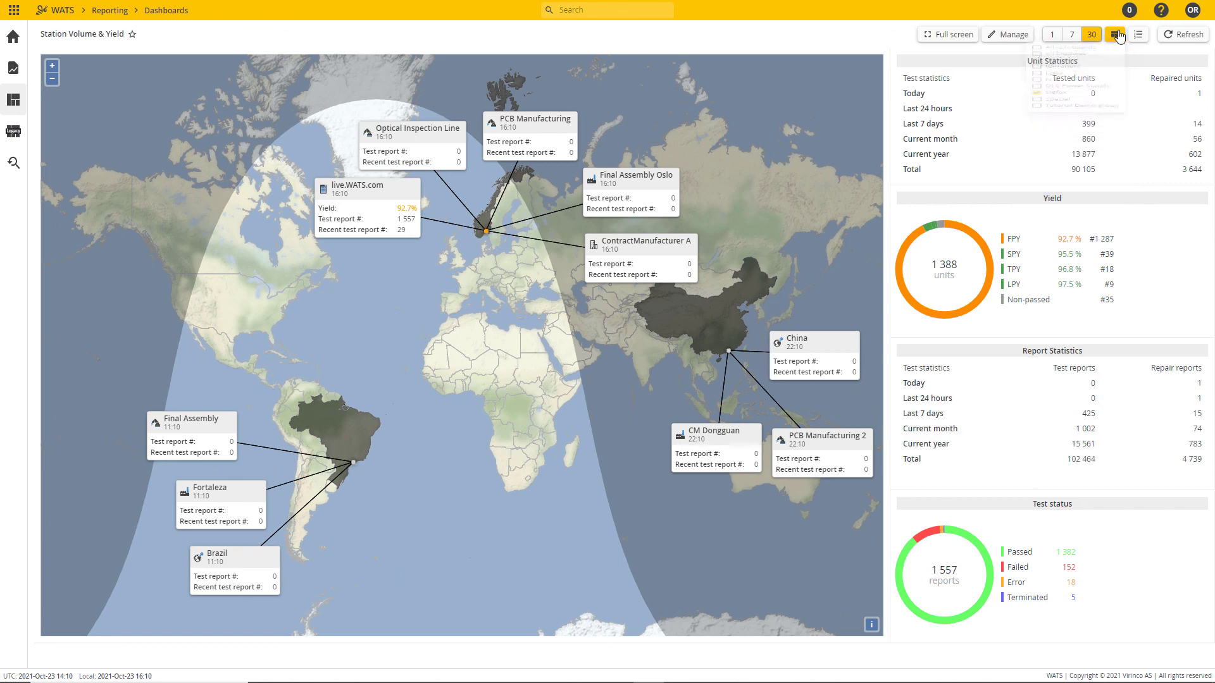
{"action": "left_click", "coordinate": [1138, 35]}
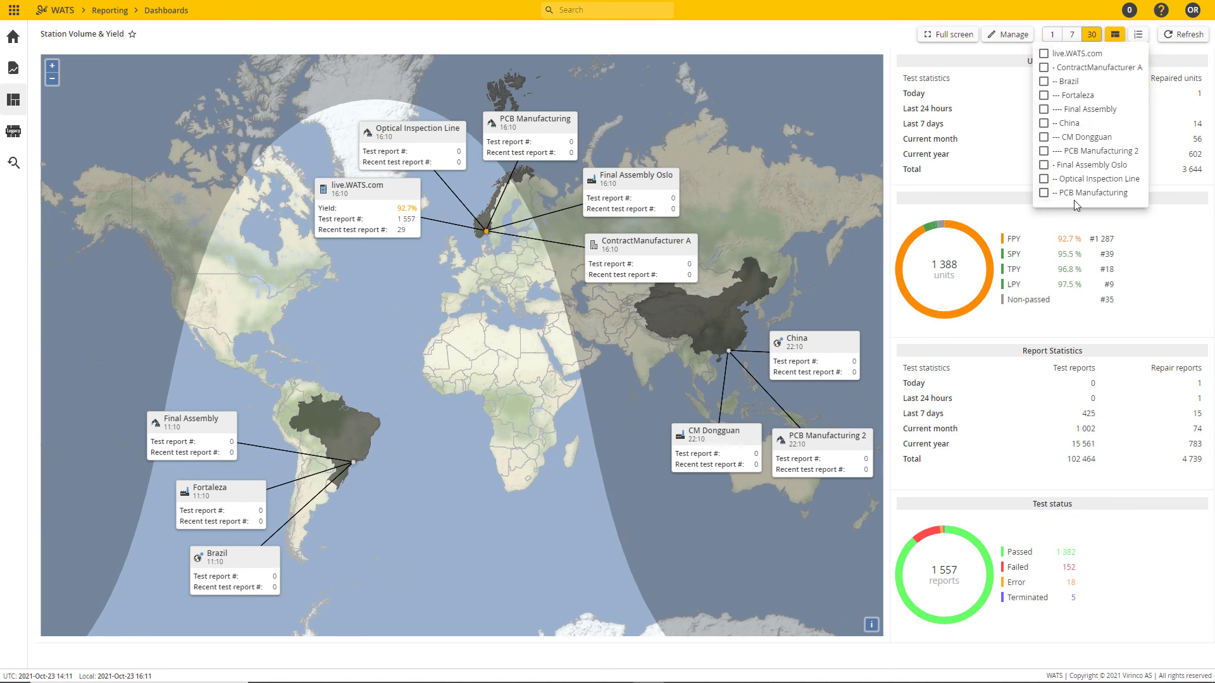
Step: Remove the Sigfox product group filter and refresh the dashboard
{"action": "left_click", "coordinate": [1115, 35]}
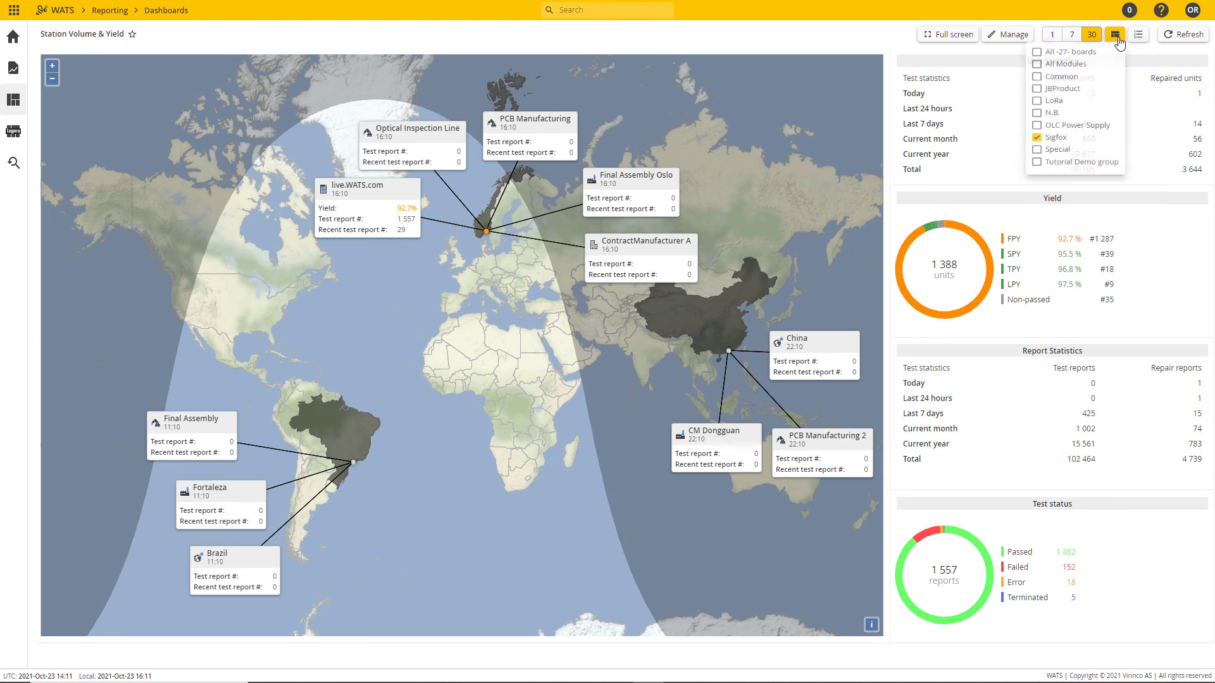
{"action": "left_click", "coordinate": [1036, 151]}
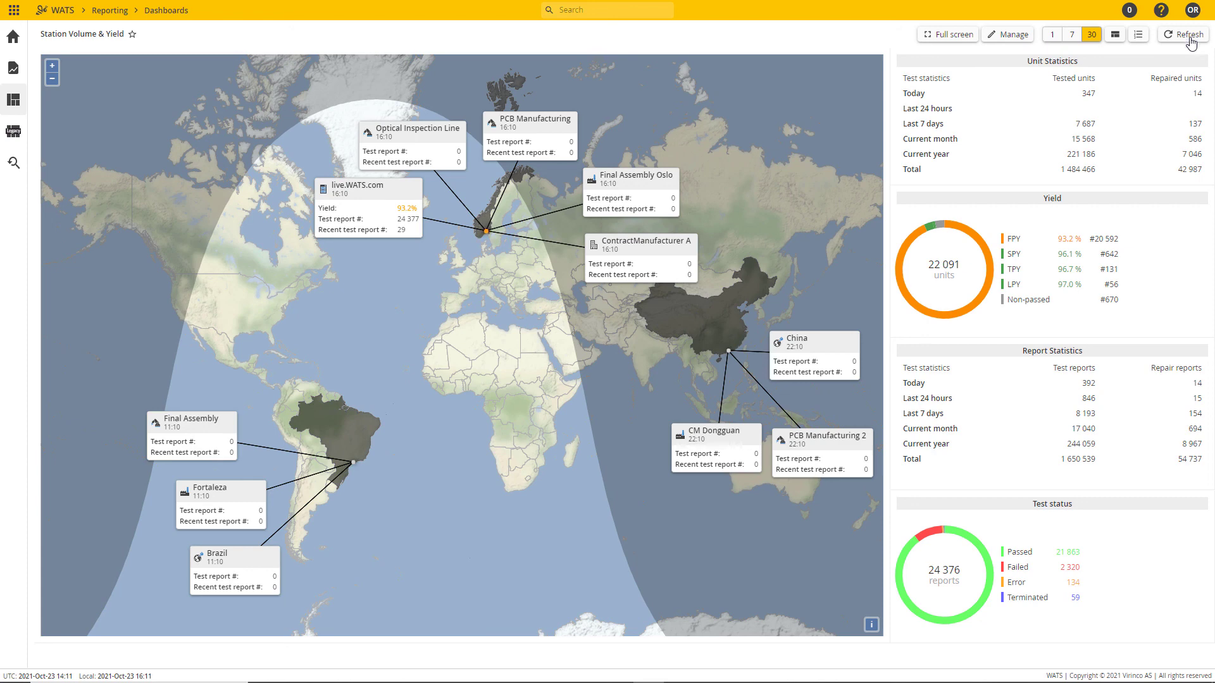
Step: Examine the Unit Statistics widget's settings and the list of widgets that can be added in edit mode
{"action": "left_click", "coordinate": [1011, 41]}
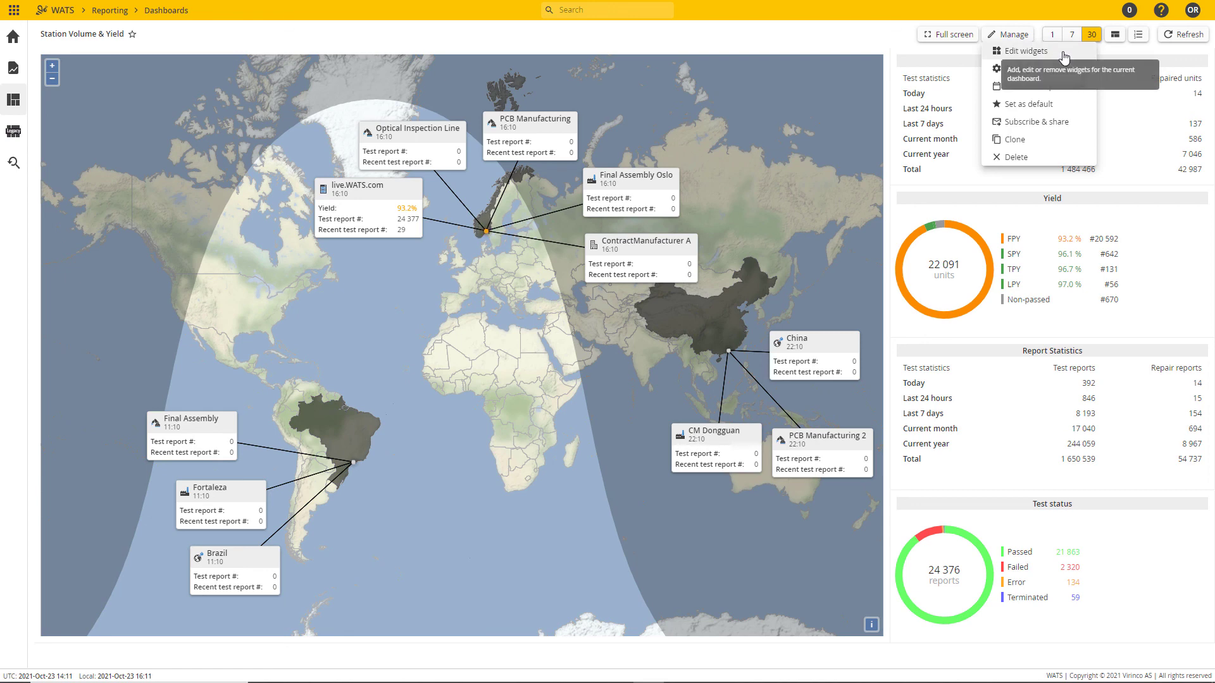
{"action": "left_click", "coordinate": [1029, 55]}
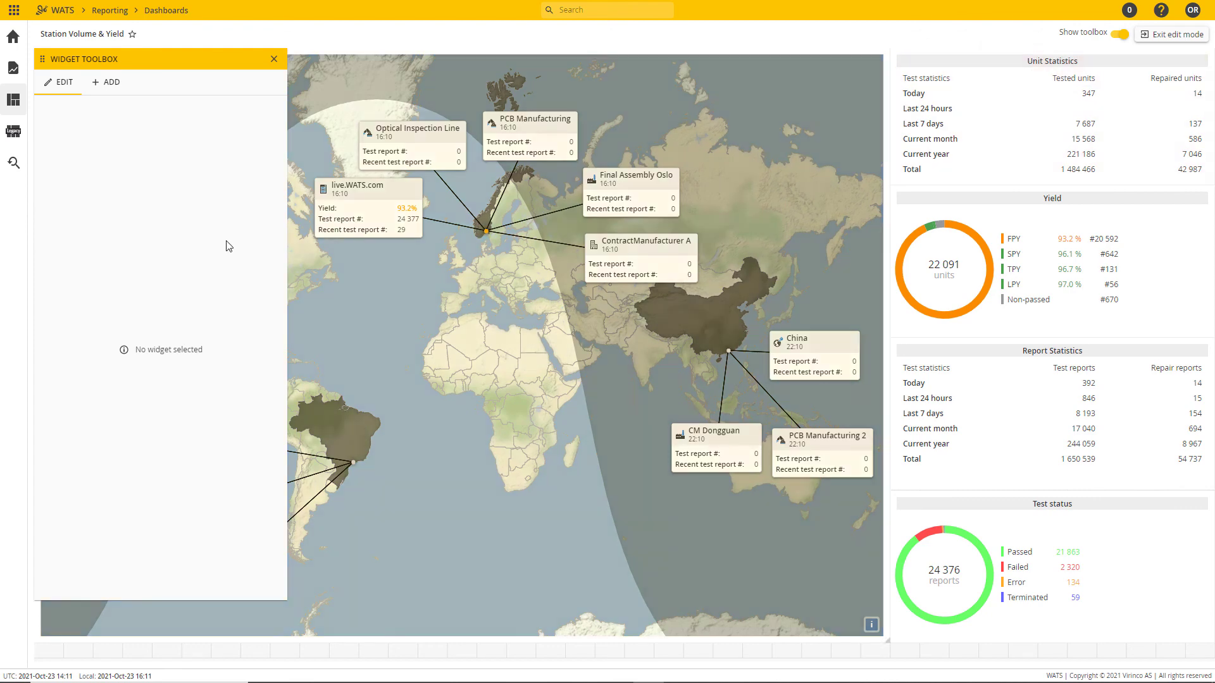
{"action": "left_click", "coordinate": [996, 133]}
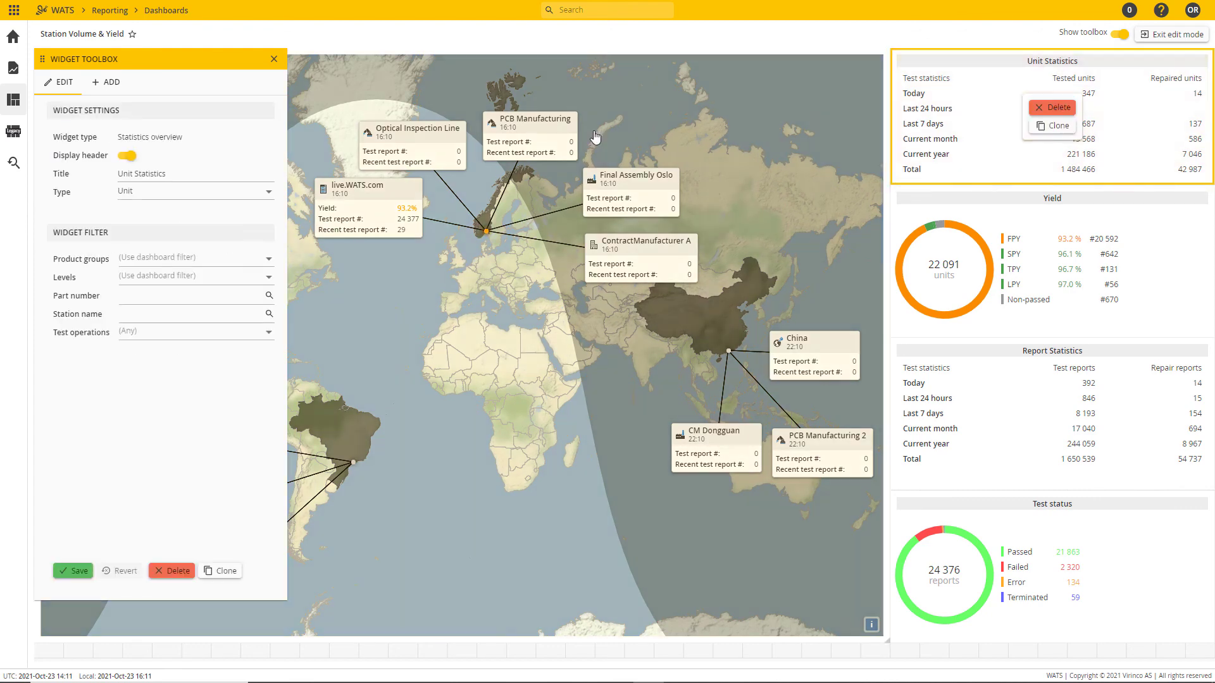
{"action": "left_click", "coordinate": [106, 82]}
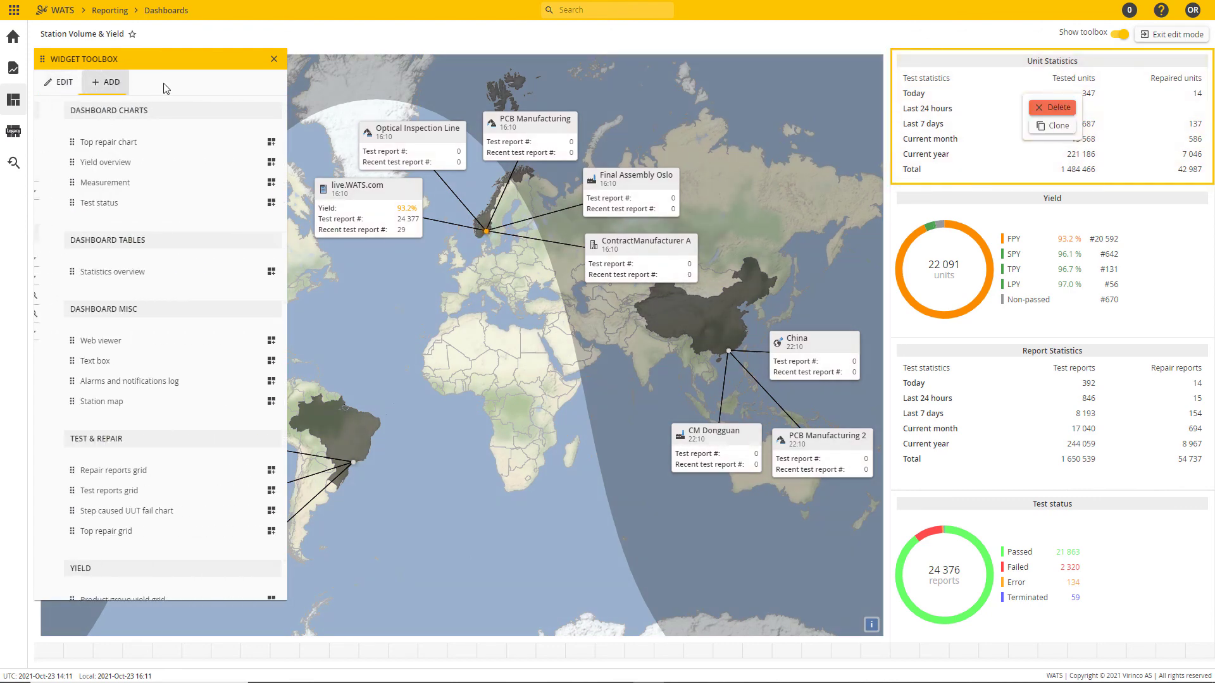
{"action": "left_click", "coordinate": [274, 58]}
Step: Make the Station Volume & Yield dashboard public and open it from the public dashboards
{"action": "left_click", "coordinate": [1007, 36]}
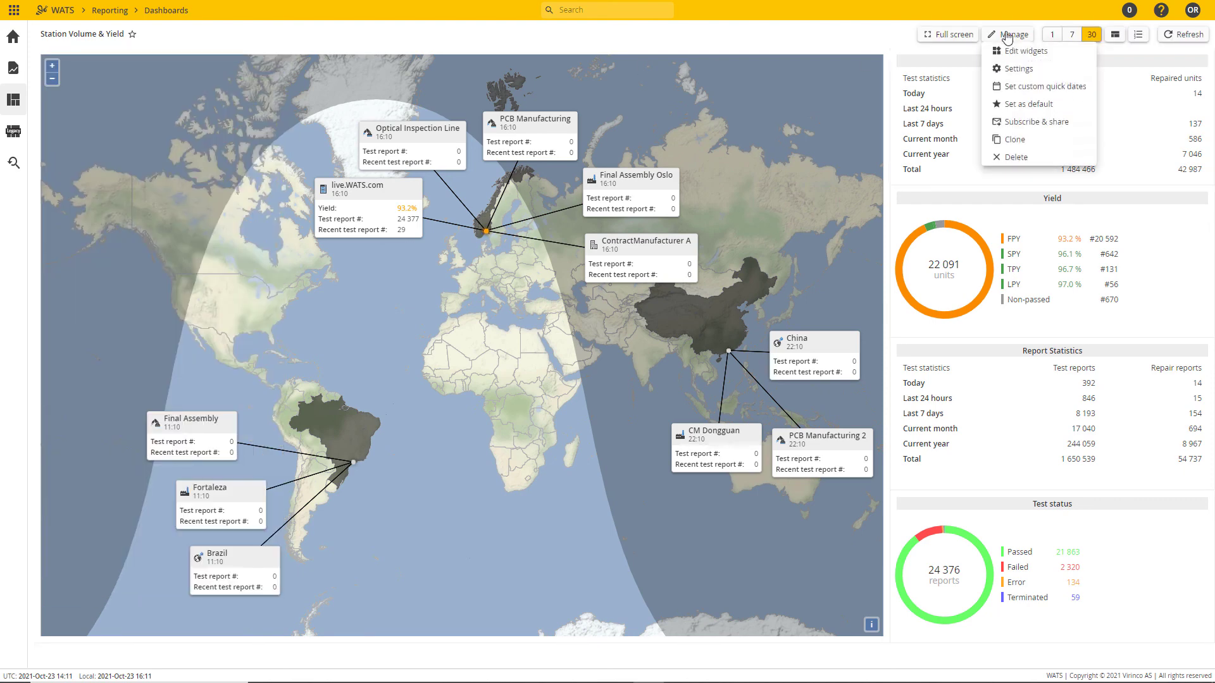
{"action": "left_click", "coordinate": [1017, 69]}
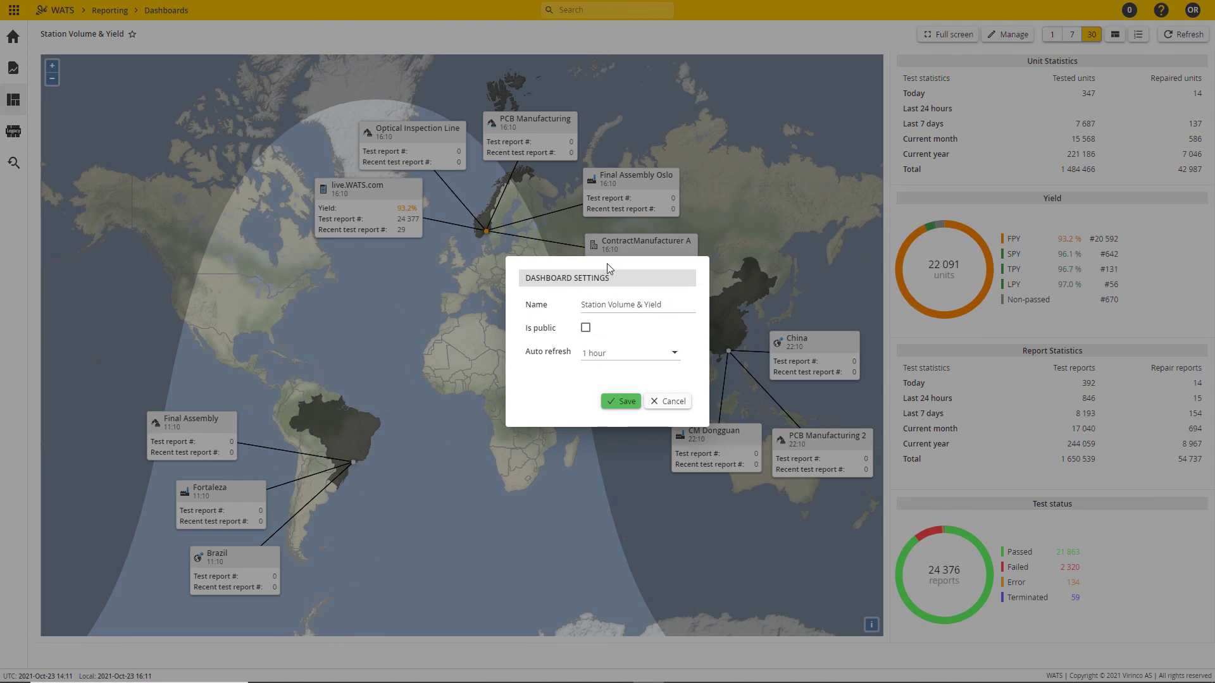
{"action": "left_click", "coordinate": [585, 327]}
{"action": "left_click", "coordinate": [621, 402]}
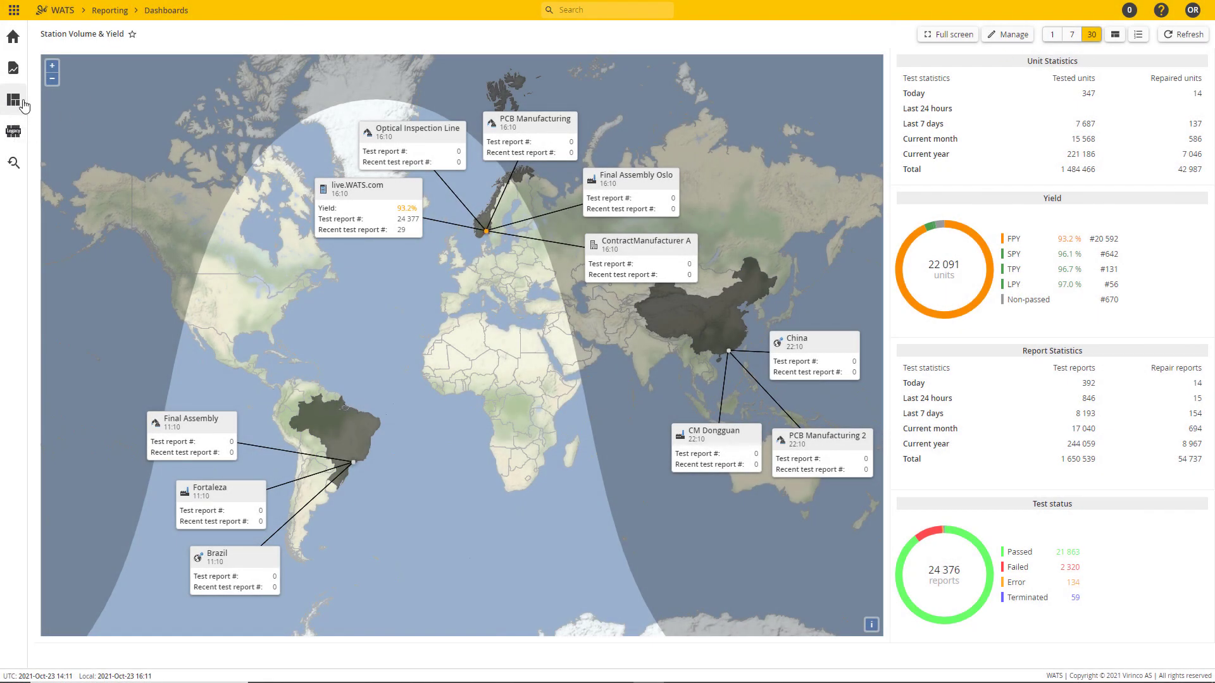
{"action": "left_click", "coordinate": [14, 101]}
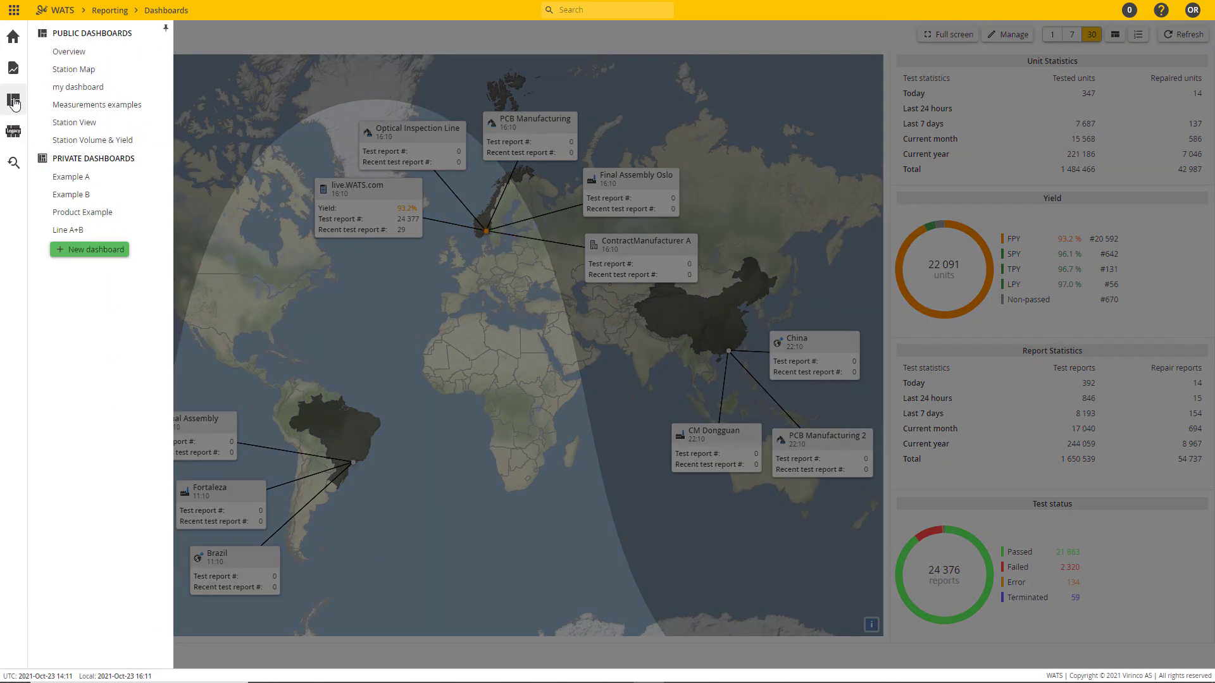
{"action": "left_click", "coordinate": [138, 144]}
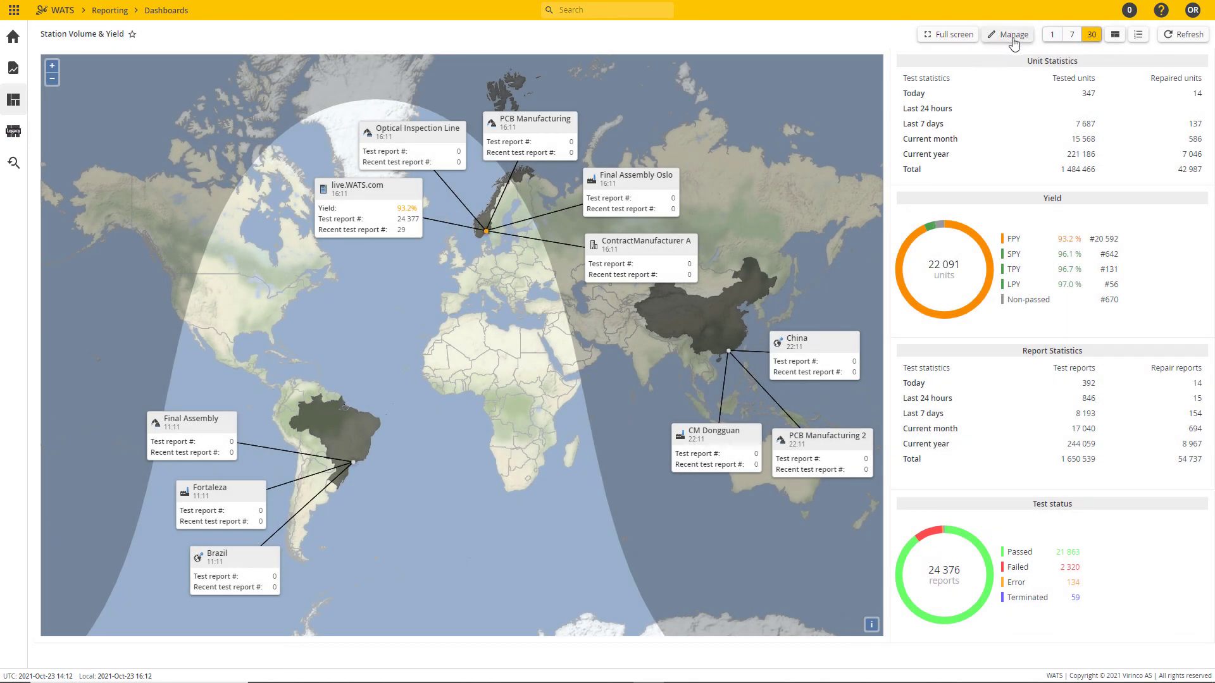
Step: Set the first custom quick date of the dashboard to 100 days
{"action": "left_click", "coordinate": [1014, 39]}
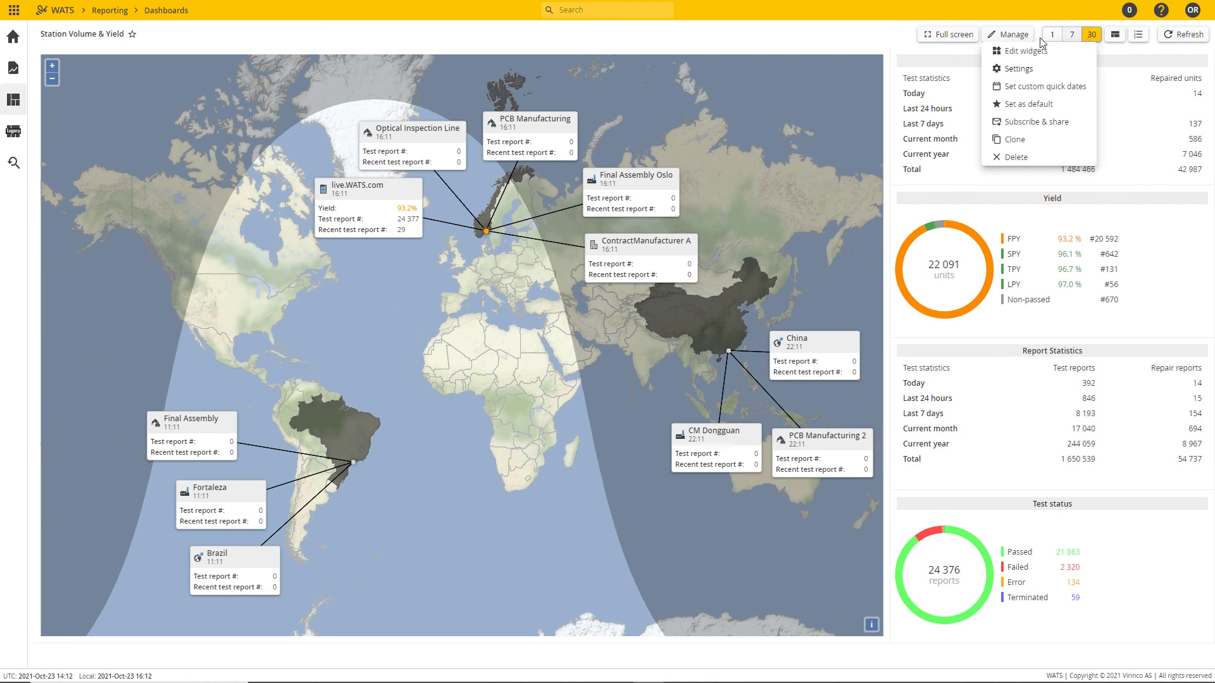
{"action": "left_click", "coordinate": [1032, 88]}
{"action": "left_click", "coordinate": [555, 328]}
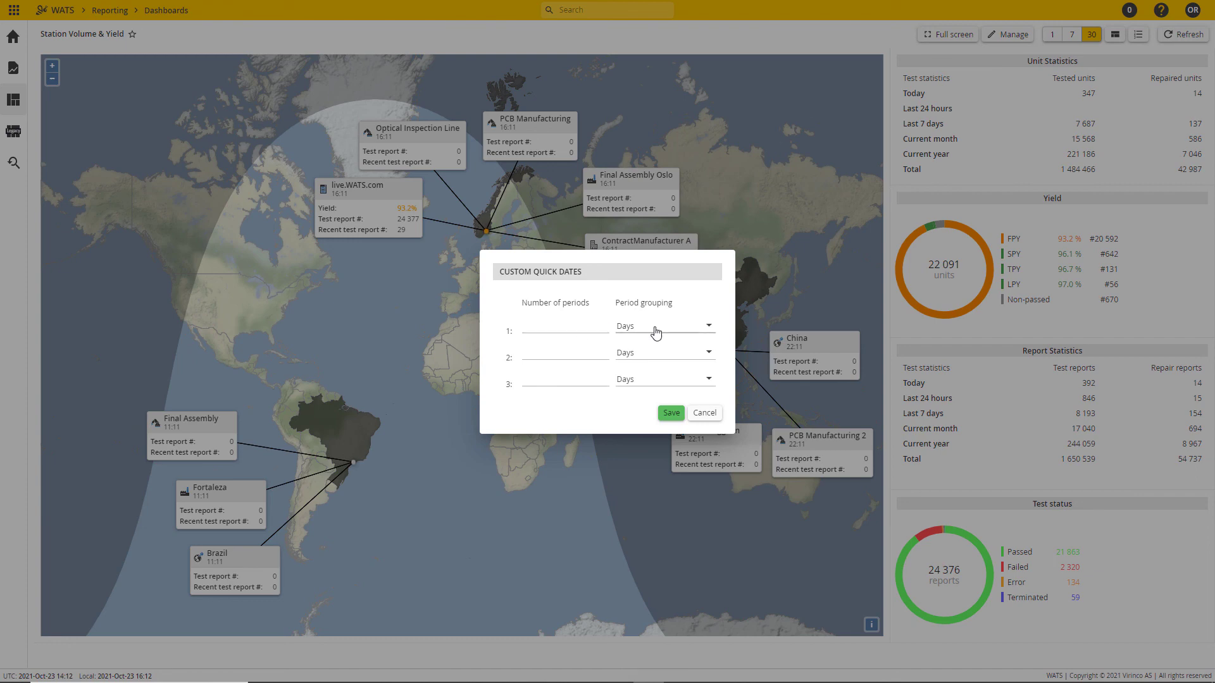
{"action": "left_click", "coordinate": [549, 325]}
{"action": "type", "text": "100"}
{"action": "key", "text": "Tab"}
Step: Save 3 months and 6 months as the second and third quick dates, and show the 100-day period
{"action": "left_click", "coordinate": [641, 356]}
{"action": "left_click", "coordinate": [639, 370]}
{"action": "left_click", "coordinate": [575, 347]}
{"action": "type", "text": "3"}
{"action": "left_click", "coordinate": [643, 379]}
{"action": "left_click", "coordinate": [632, 396]}
{"action": "left_click", "coordinate": [547, 375]}
{"action": "type", "text": "6"}
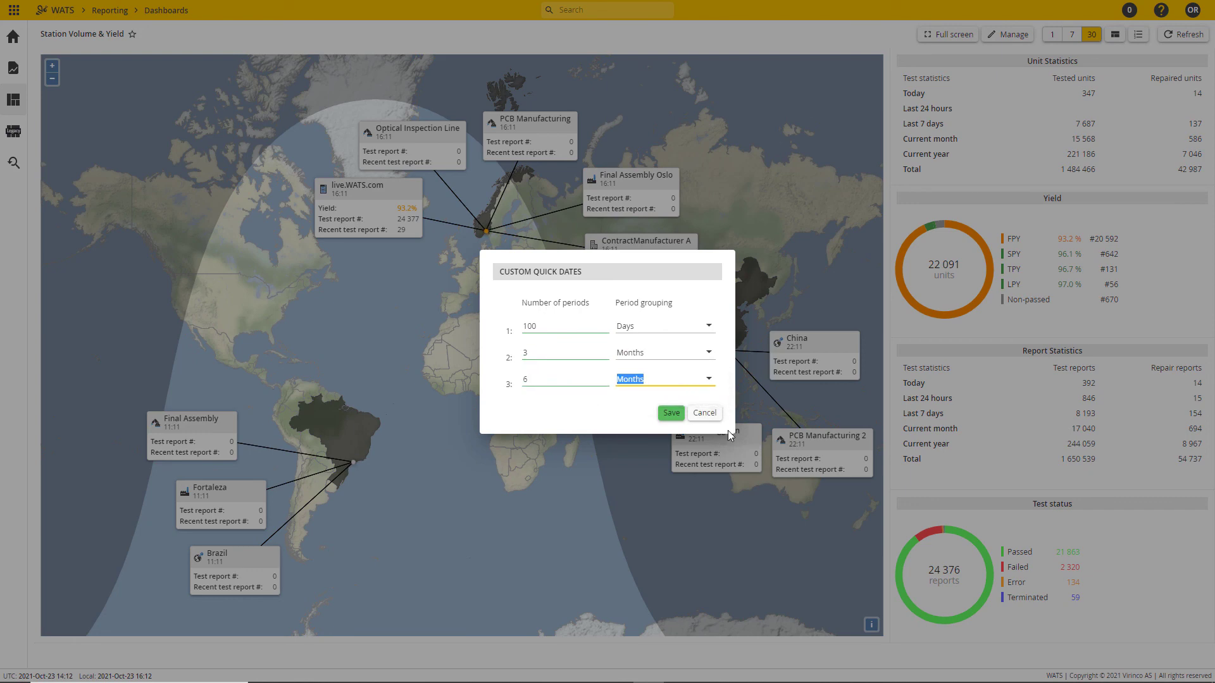
{"action": "left_click", "coordinate": [671, 413]}
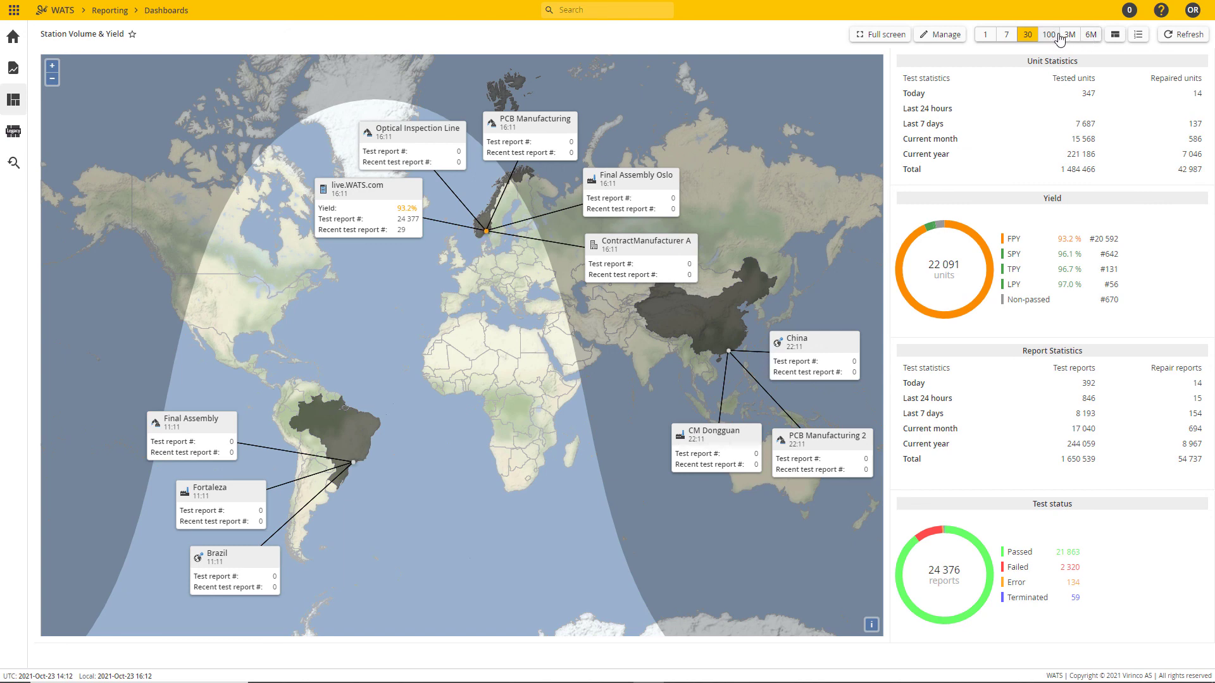
{"action": "left_click", "coordinate": [1049, 36]}
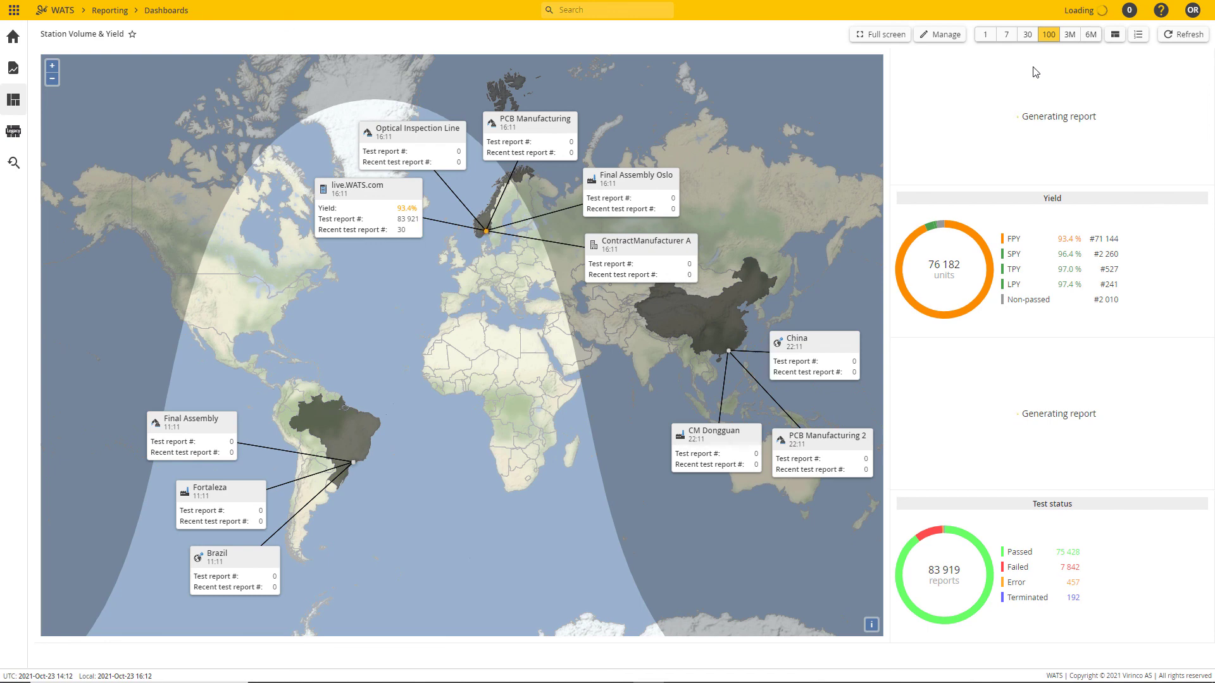
Step: Examine the subscription options for emailing the dashboard to oneself and to other users, leaving without saving
{"action": "left_click", "coordinate": [943, 34]}
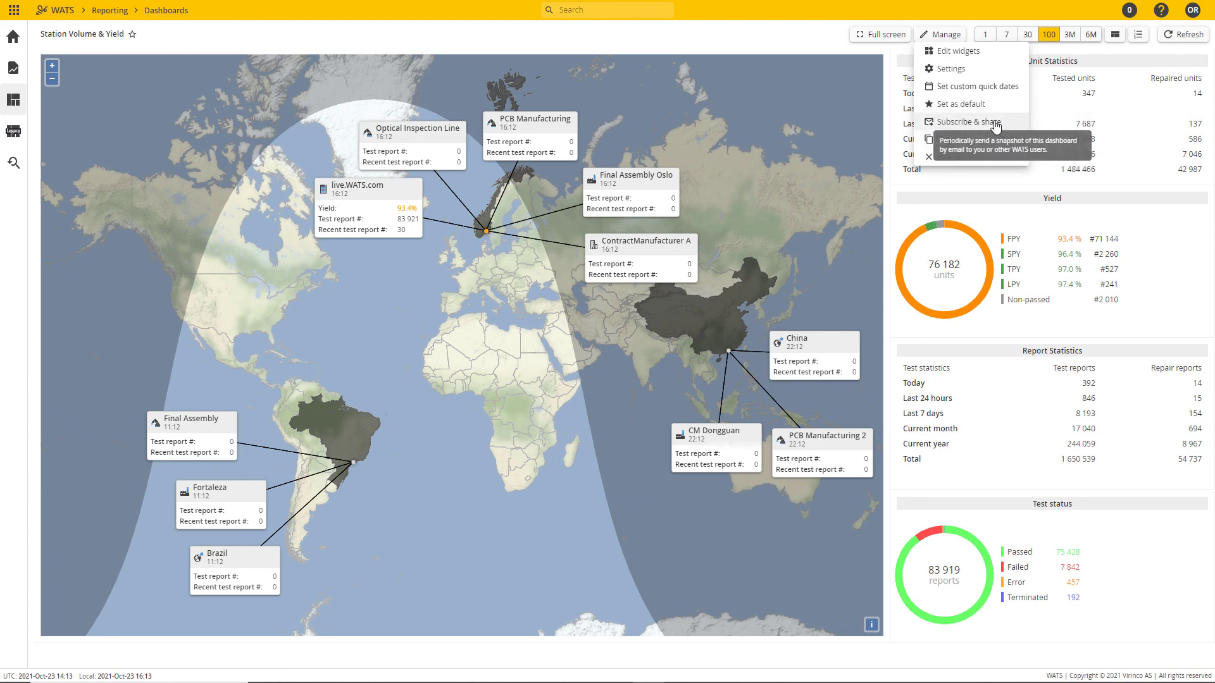
{"action": "left_click", "coordinate": [997, 124]}
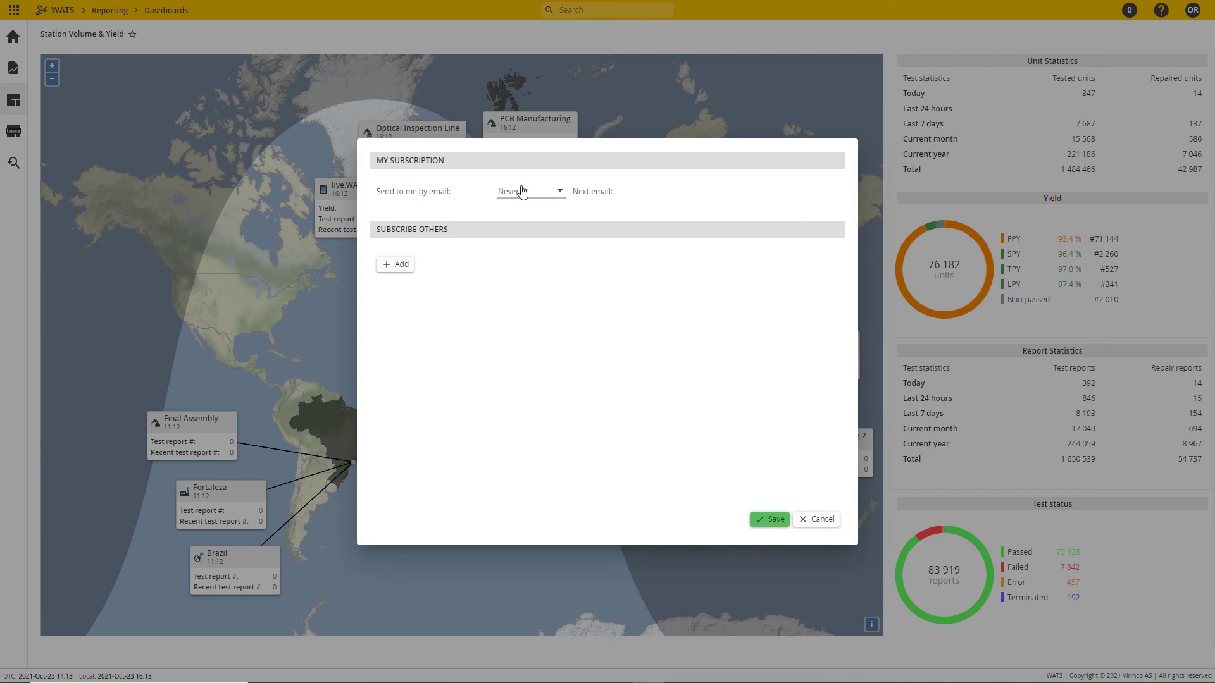
{"action": "left_click", "coordinate": [535, 193]}
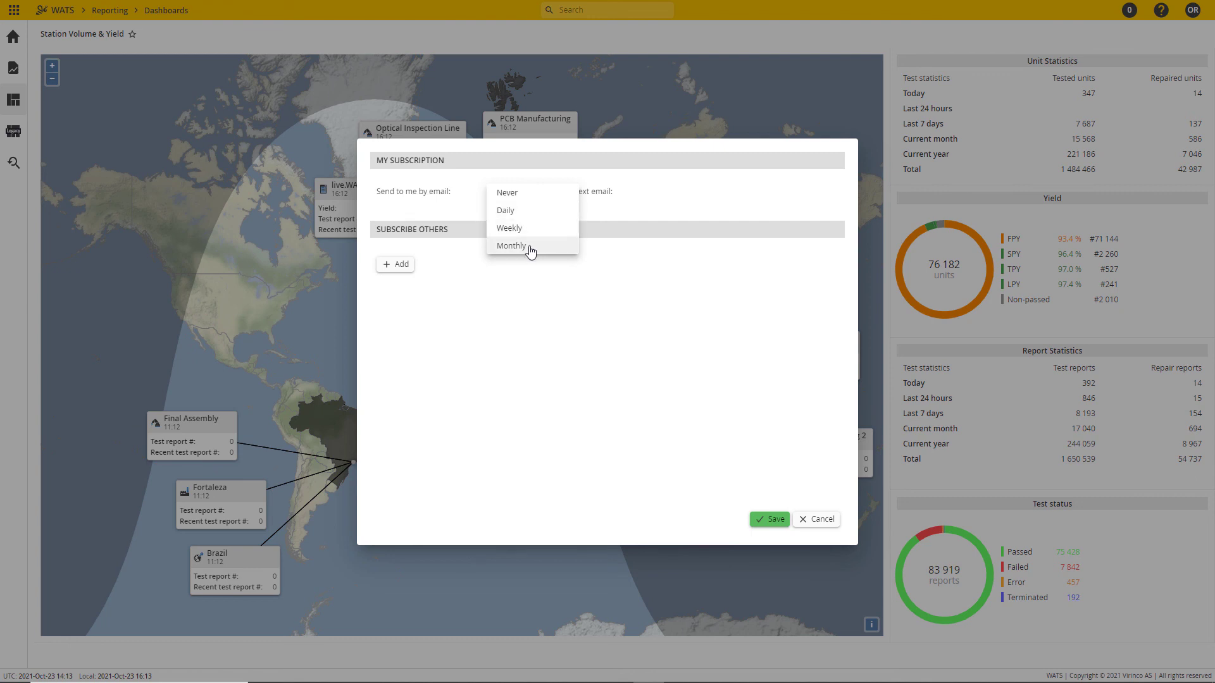
{"action": "left_click", "coordinate": [533, 193]}
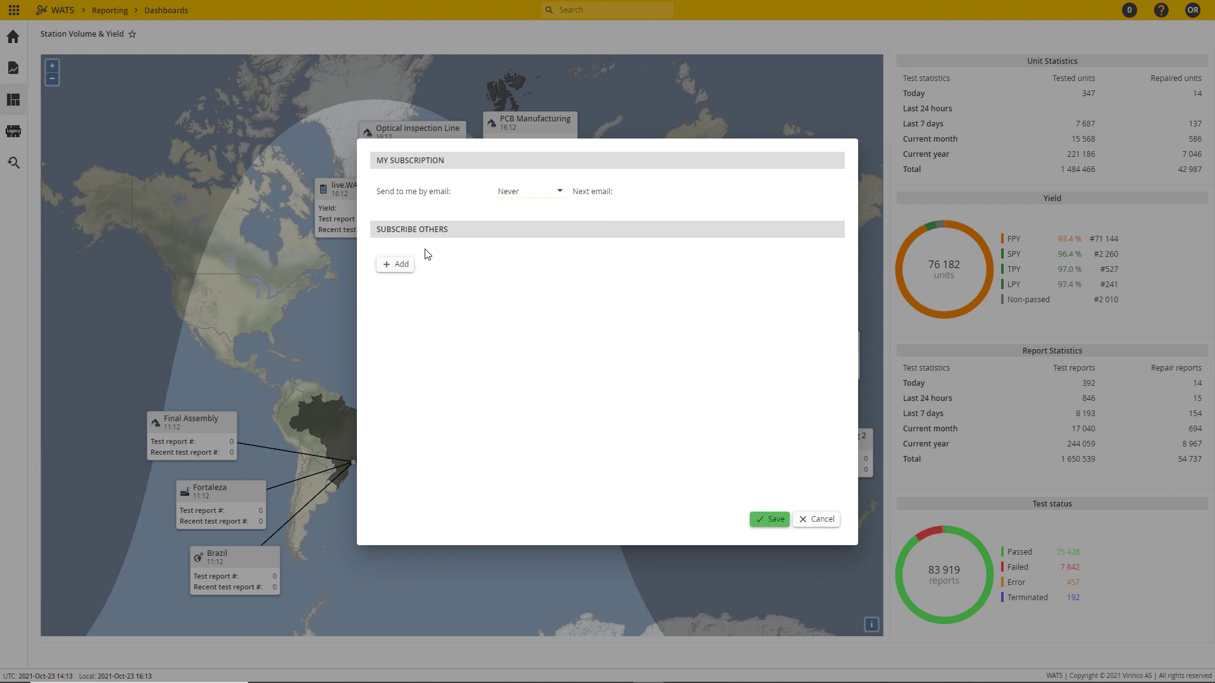
{"action": "left_click", "coordinate": [405, 268]}
{"action": "left_click", "coordinate": [454, 253]}
{"action": "left_click", "coordinate": [537, 265]}
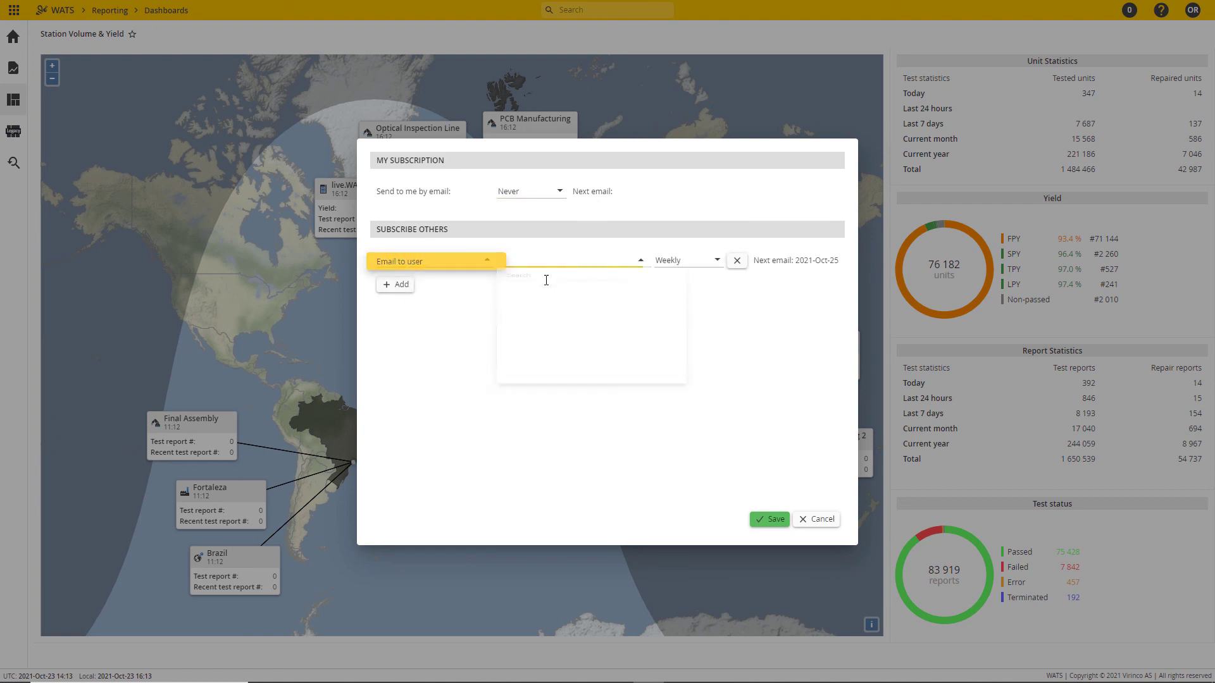
{"action": "left_click", "coordinate": [821, 520]}
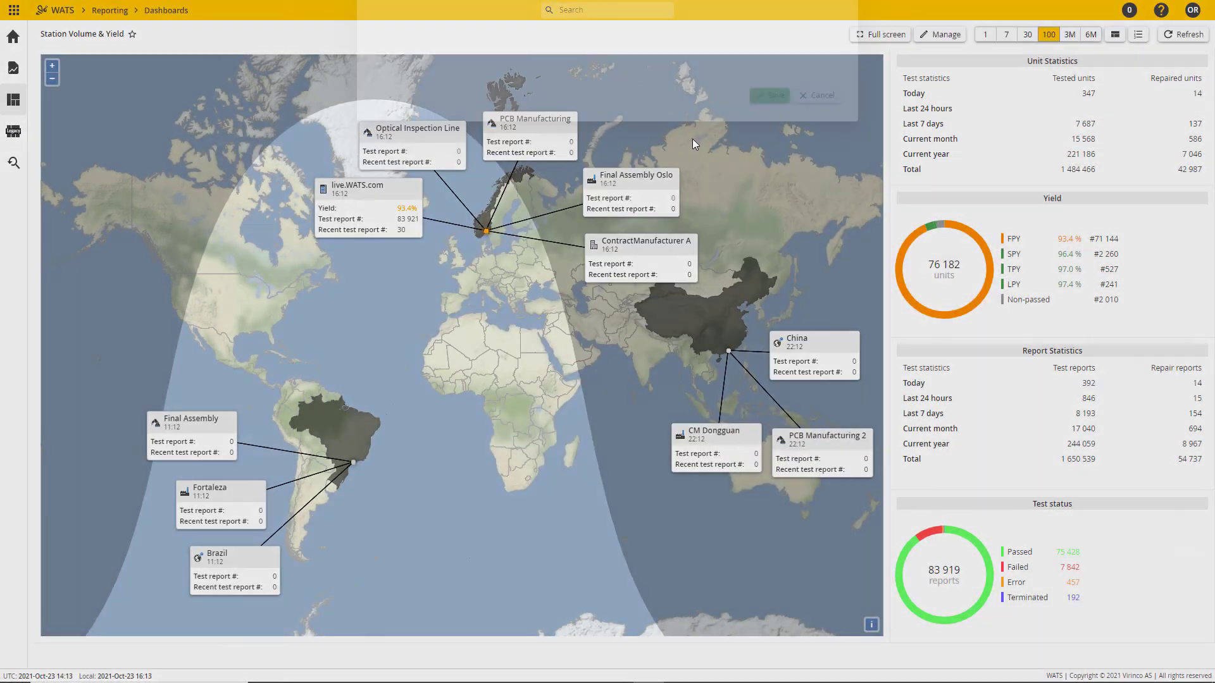
Step: Examine the options for cloning and deleting the dashboard without applying them
{"action": "left_click", "coordinate": [949, 34]}
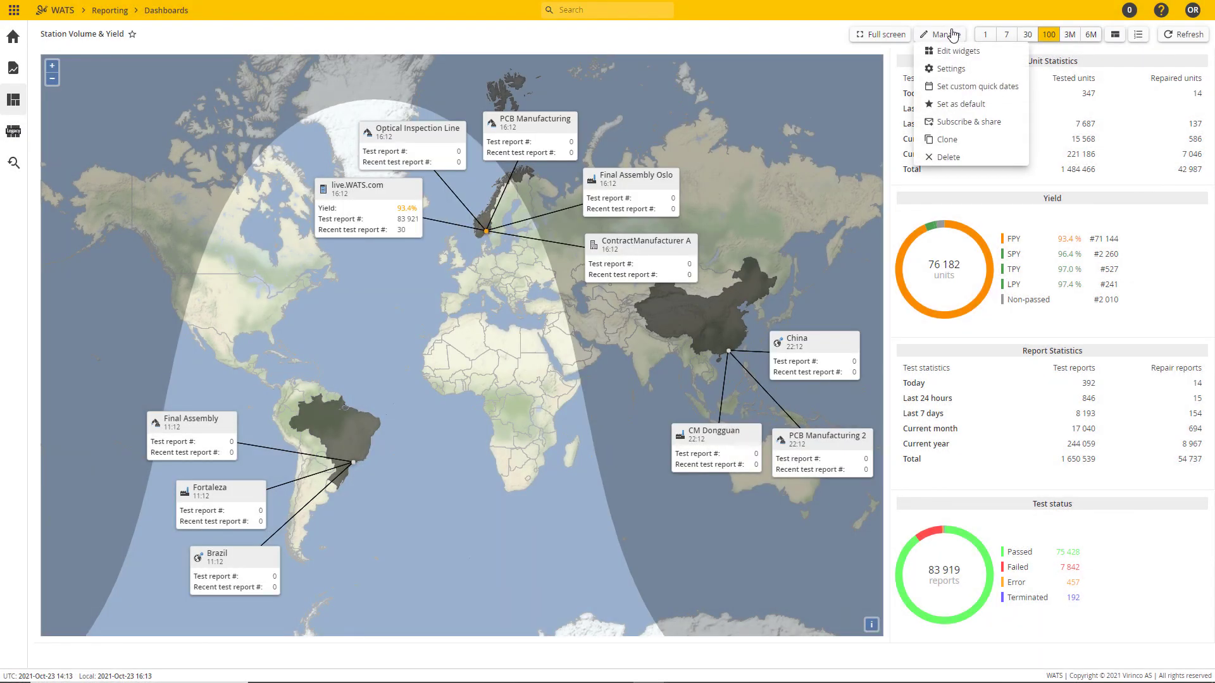
{"action": "left_click", "coordinate": [961, 139]}
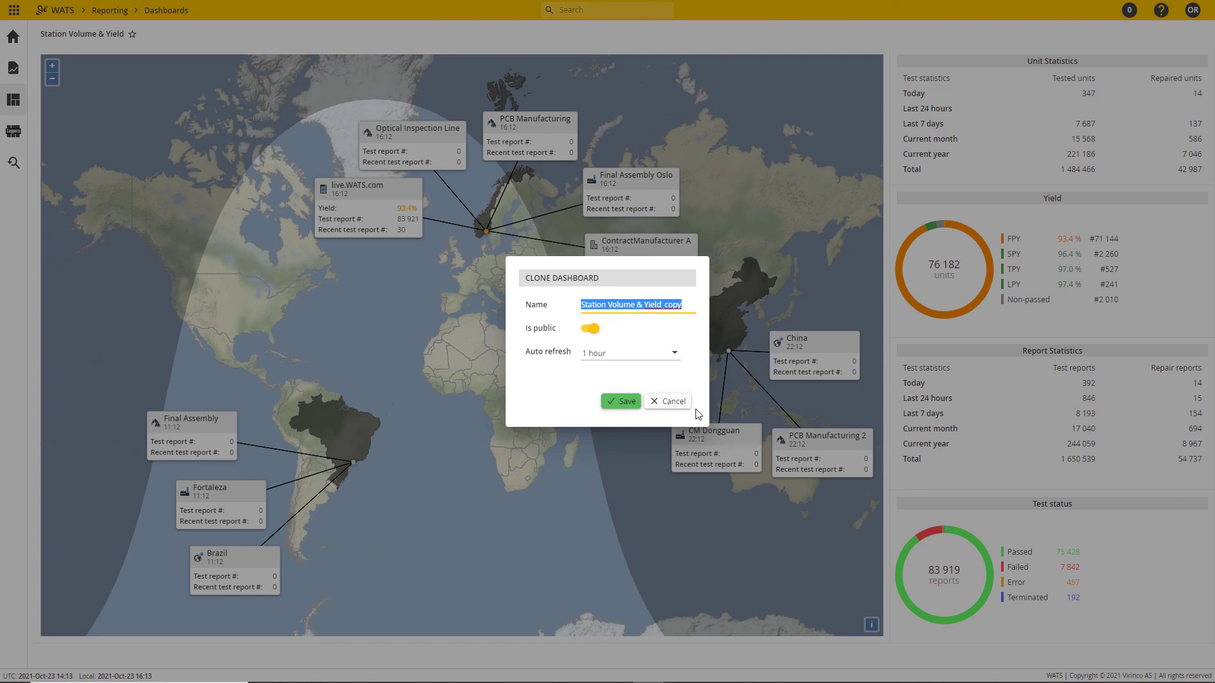
{"action": "left_click", "coordinate": [672, 402]}
{"action": "left_click", "coordinate": [949, 36]}
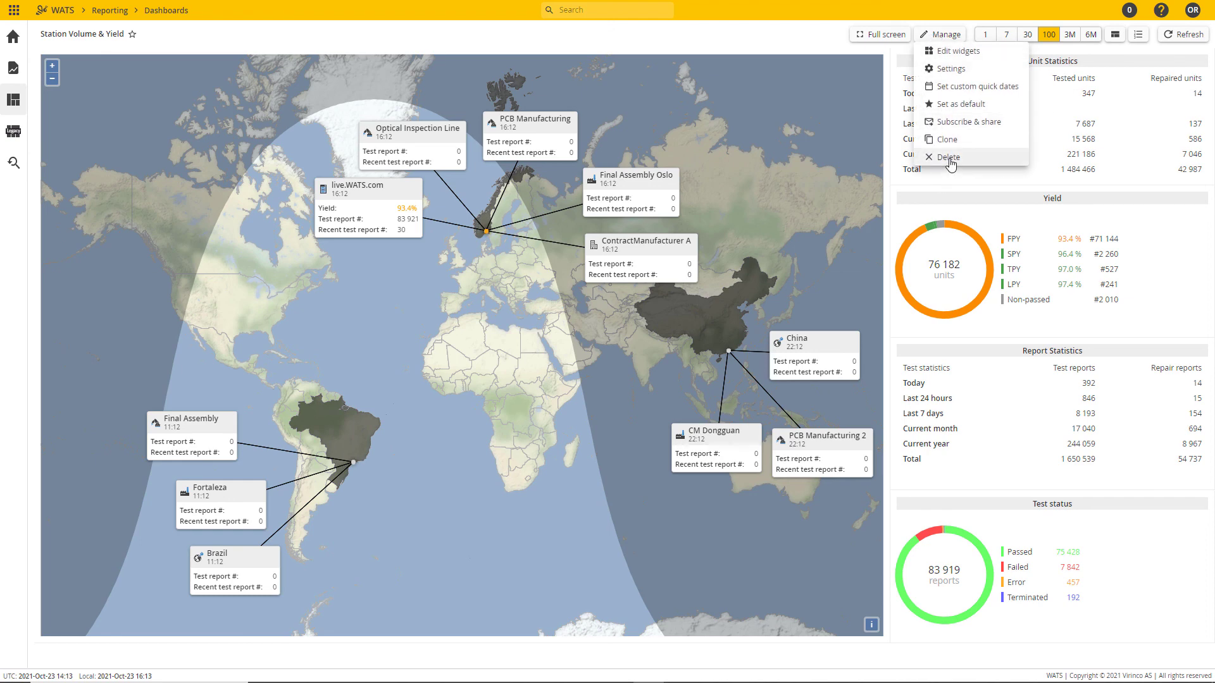
{"action": "left_click", "coordinate": [936, 38]}
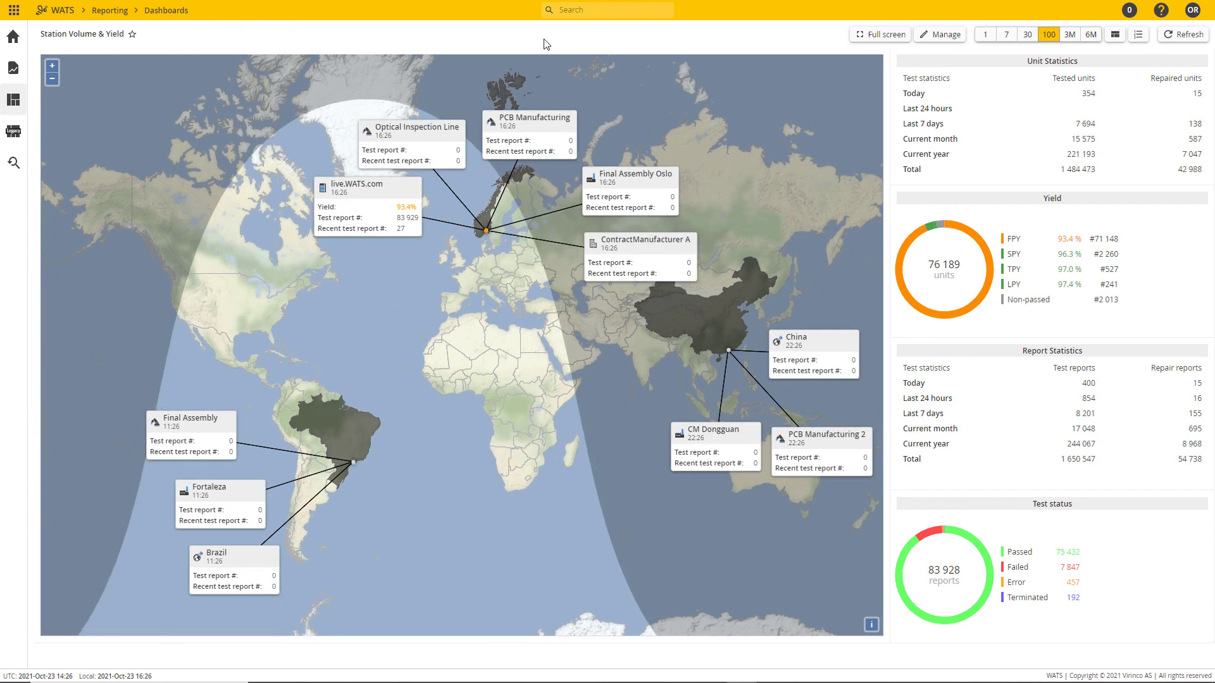
Step: Create a new private dashboard named "Widget examples" with a 1 hour auto refresh
{"action": "left_click", "coordinate": [25, 101]}
{"action": "left_click", "coordinate": [89, 253]}
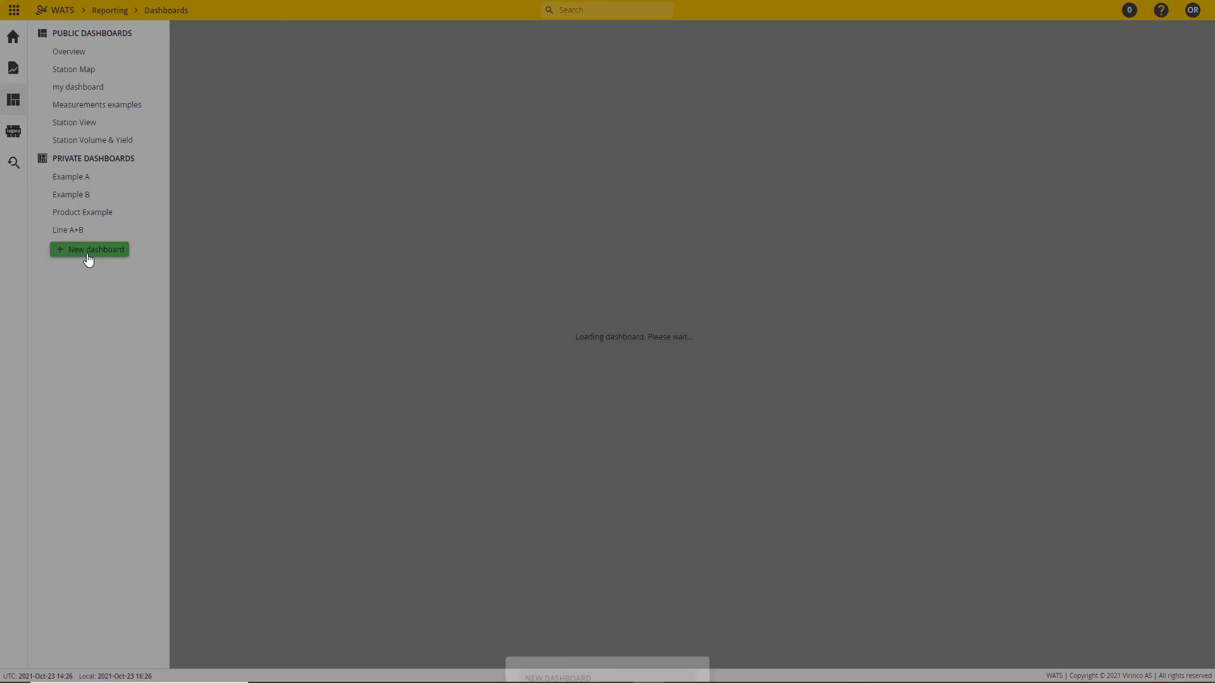
{"action": "type", "text": "Widget examples"}
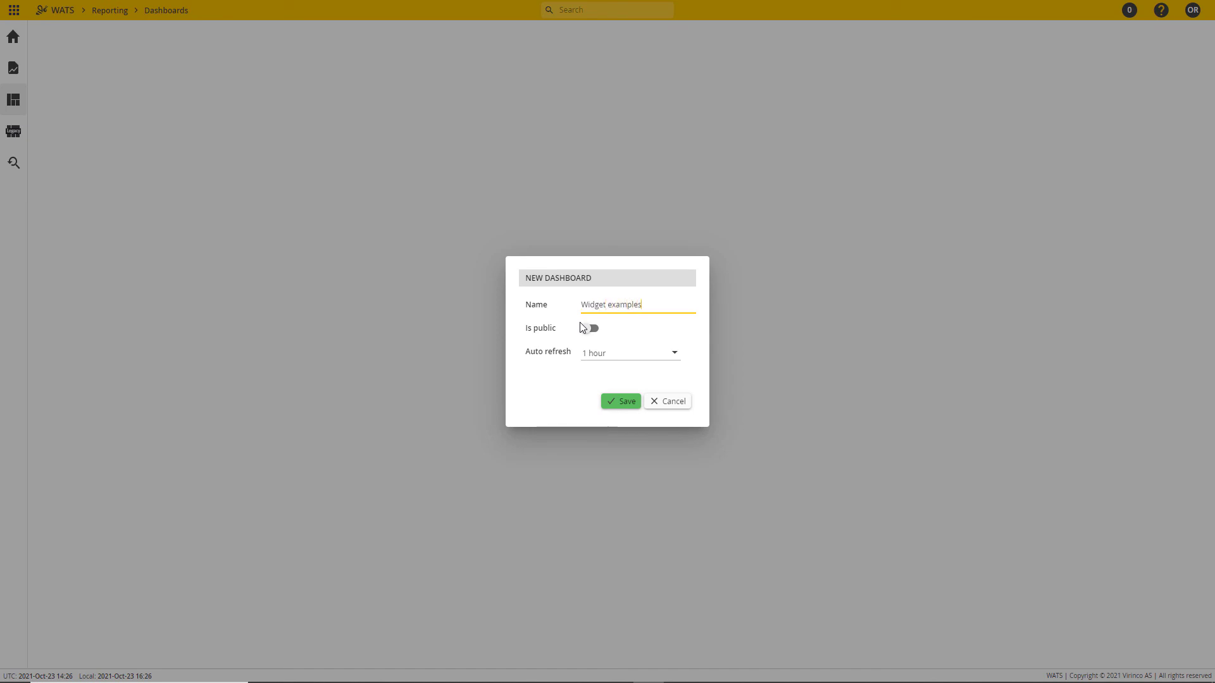
{"action": "left_click", "coordinate": [619, 403]}
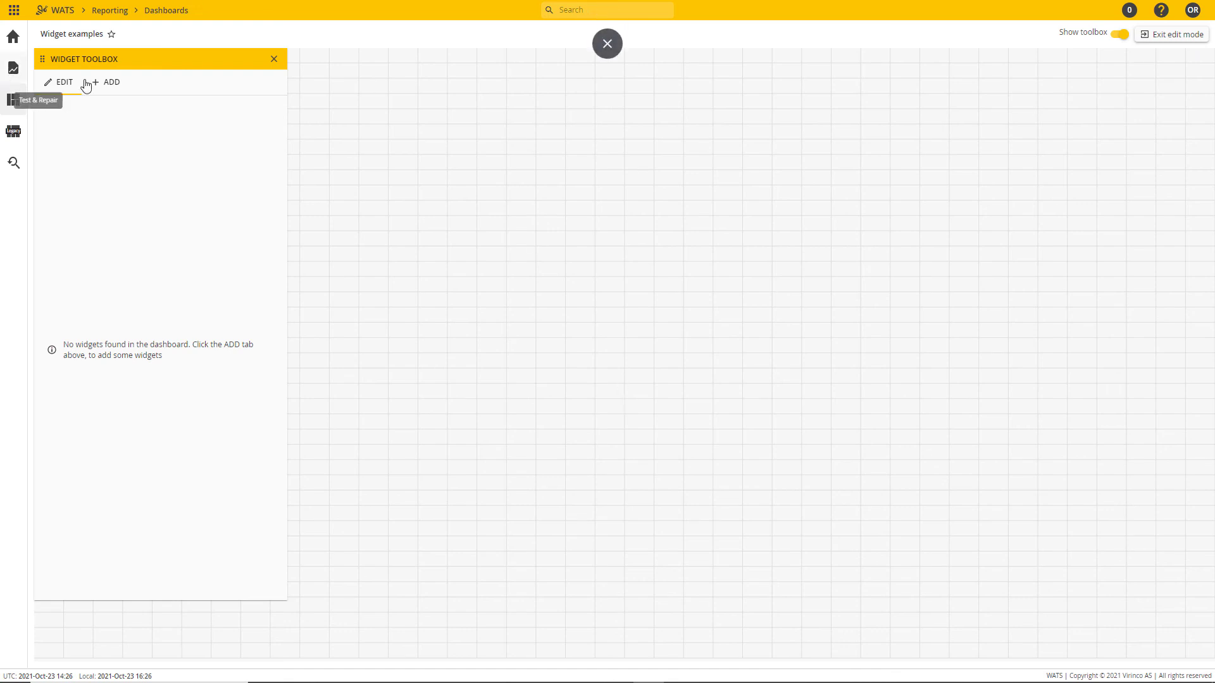
Step: Review the widgets available to add and move the widget toolbox to the opposite side of the canvas
{"action": "left_click", "coordinate": [105, 83]}
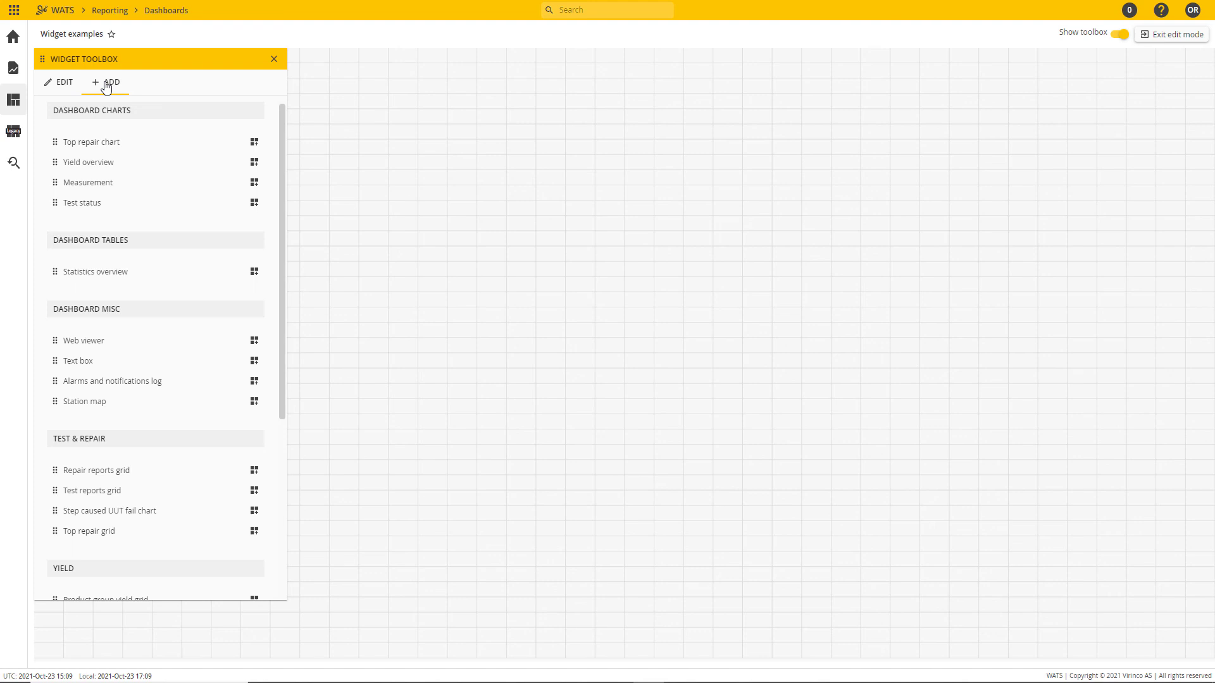
{"action": "scroll", "coordinate": [182, 298], "scroll_direction": "down", "scroll_amount": 5}
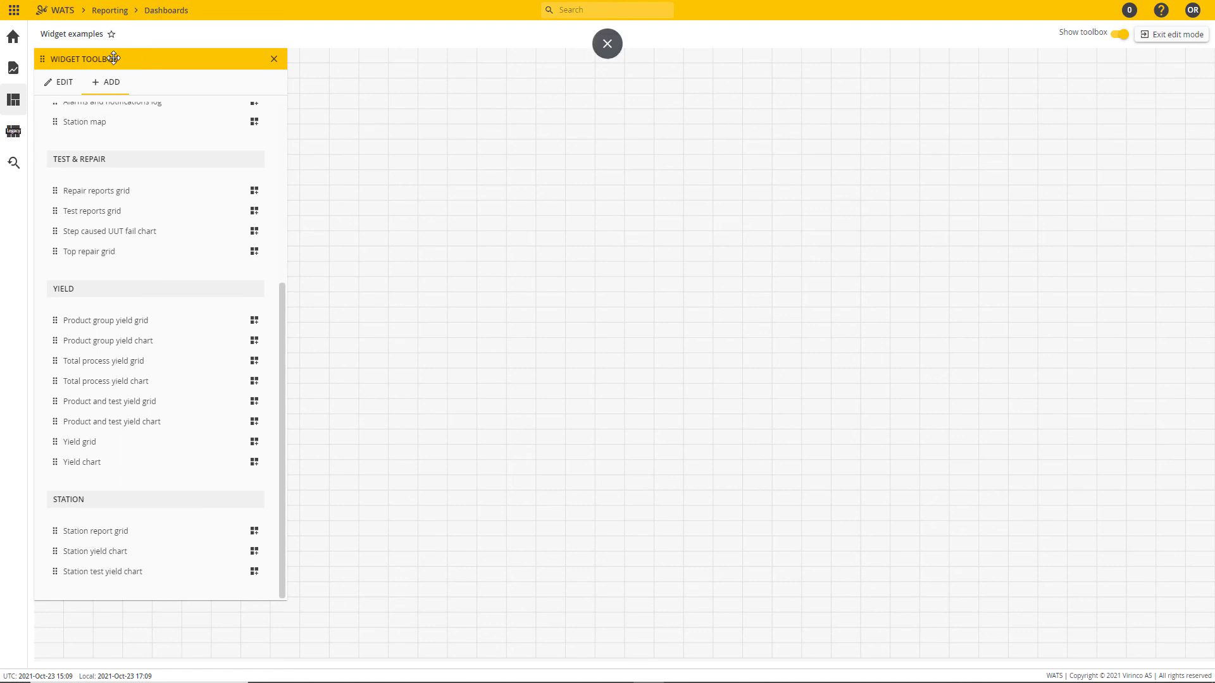
{"action": "left_click_drag", "start_coordinate": [113, 59], "coordinate": [1044, 72]}
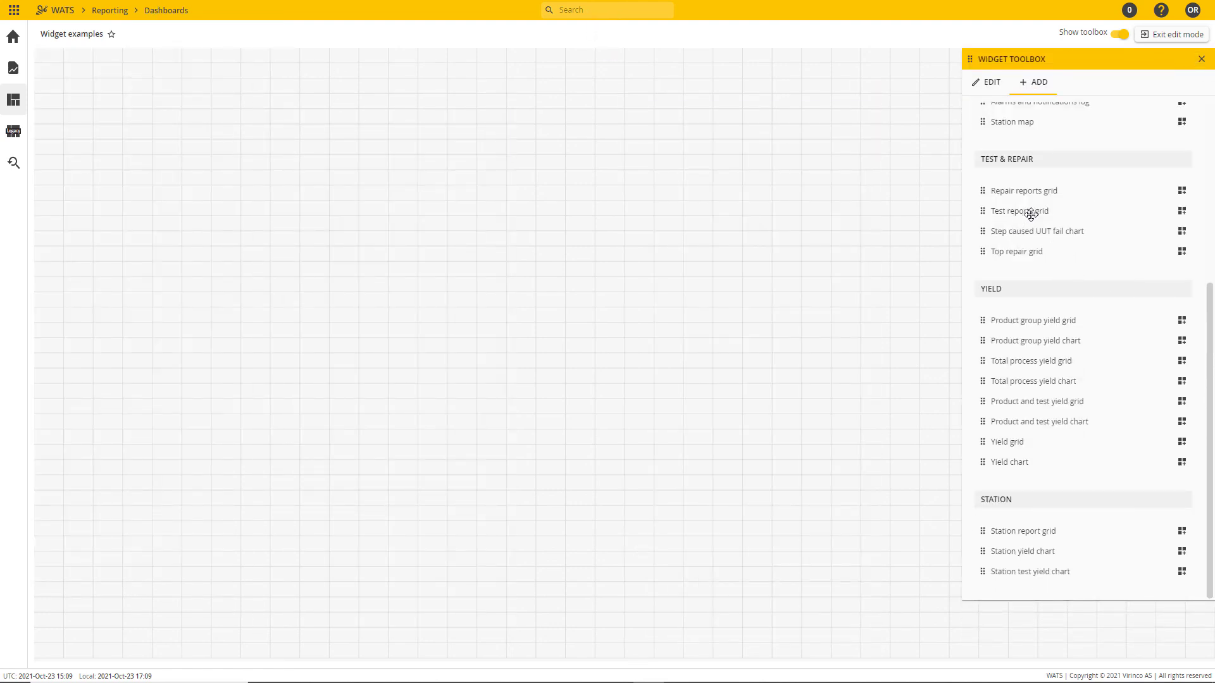
Step: Add a Test reports grid widget, widen it to show its full columns, and select it to open its settings
{"action": "left_click", "coordinate": [1181, 214]}
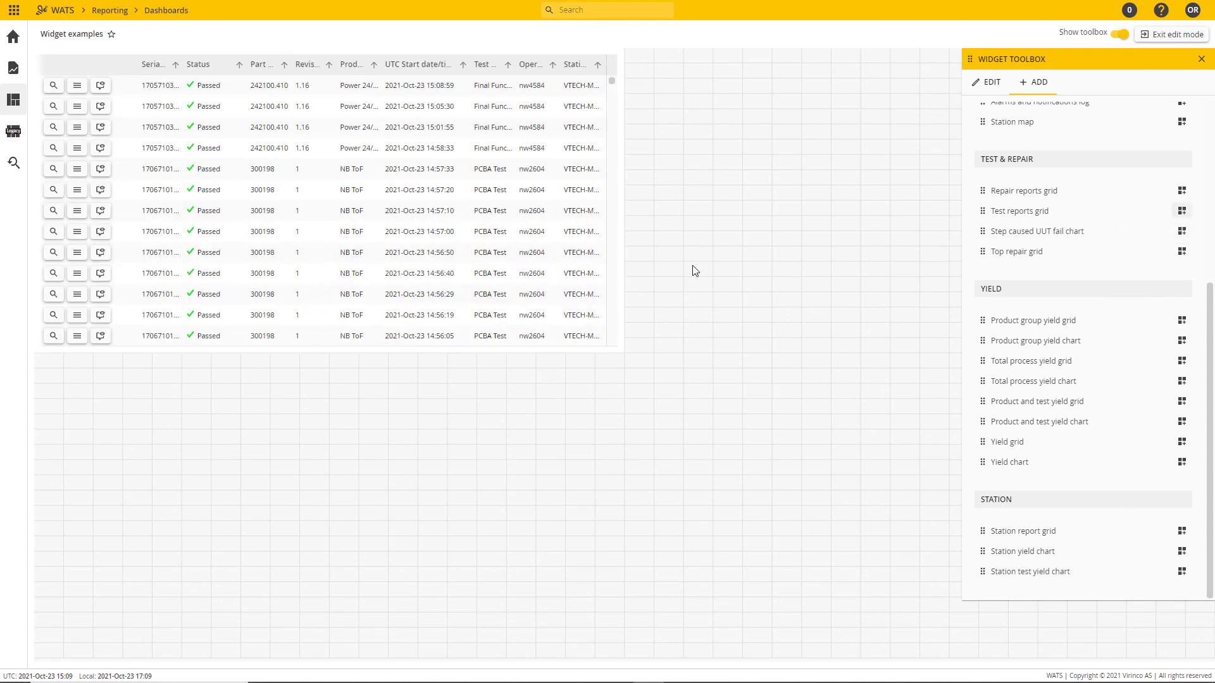
{"action": "left_click_drag", "start_coordinate": [623, 168], "coordinate": [916, 164]}
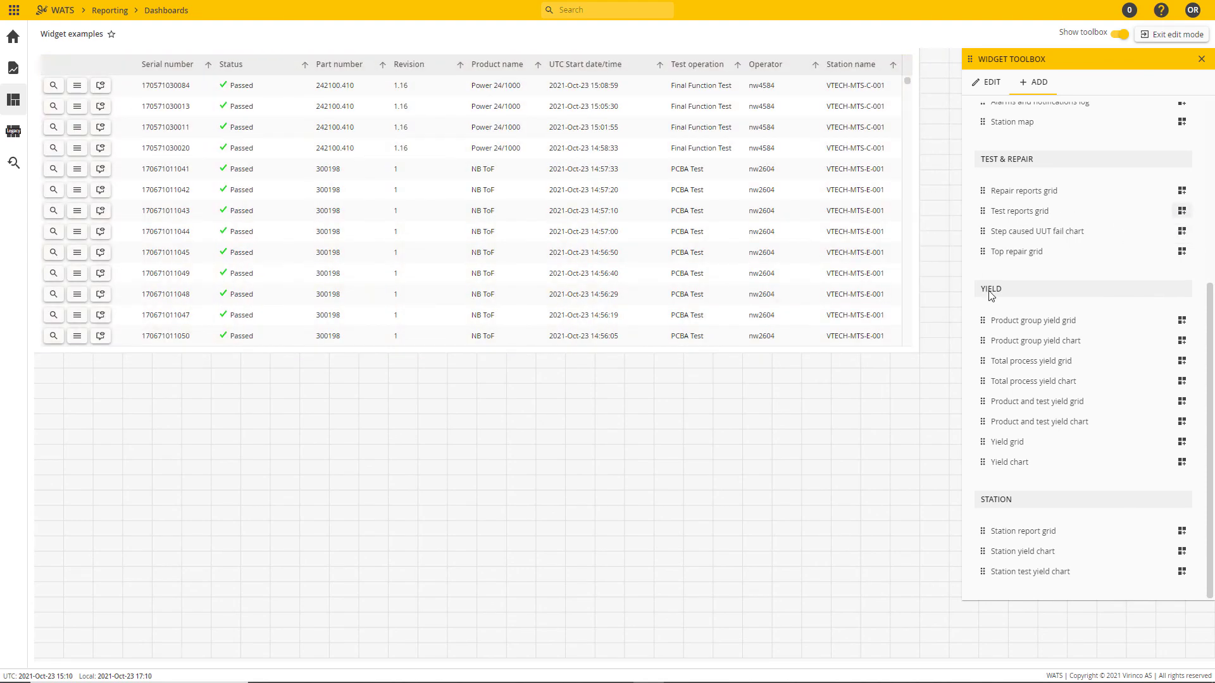
{"action": "left_click", "coordinate": [518, 145]}
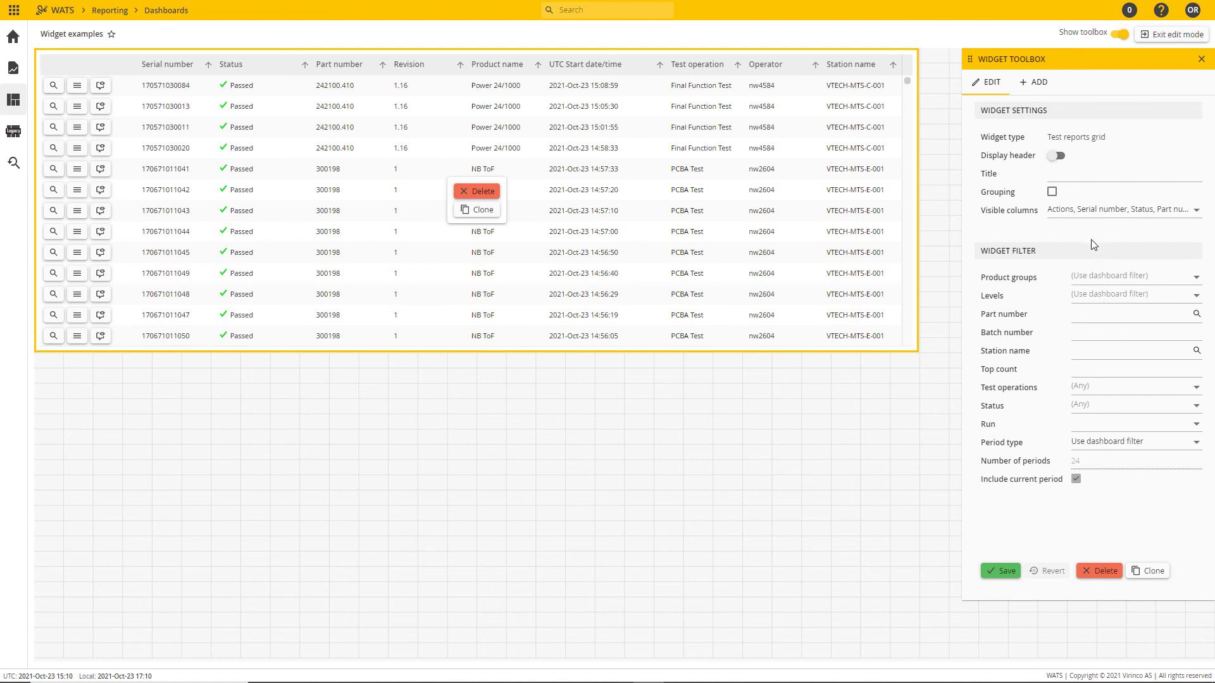
Step: Enable grouping for the Test reports grid and hide its UTC Start date/time, Operator and Station name columns
{"action": "left_click", "coordinate": [1052, 192]}
{"action": "left_click", "coordinate": [1196, 215]}
{"action": "mouse_move", "coordinate": [1211, 230]}
{"action": "left_mouse_down"}
{"action": "mouse_move", "coordinate": [1211, 243]}
{"action": "mouse_move", "coordinate": [1210, 231]}
{"action": "left_mouse_up"}
{"action": "scroll", "coordinate": [1044, 304], "scroll_direction": "down", "scroll_amount": 1}
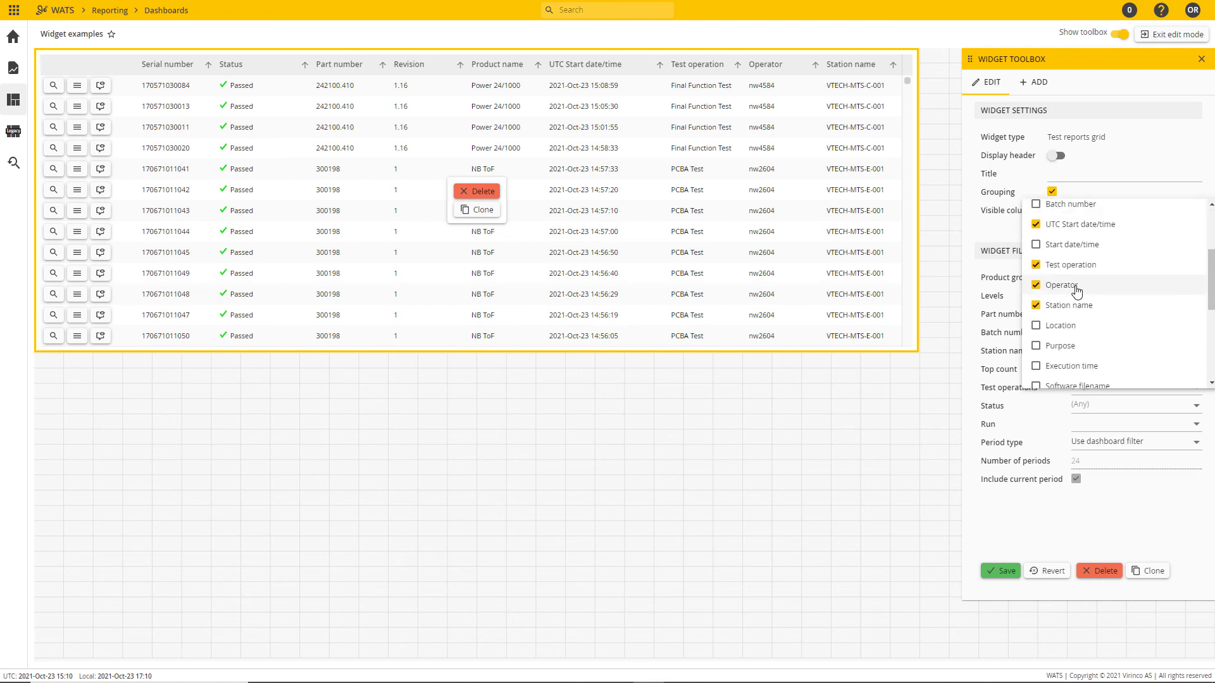
{"action": "left_click", "coordinate": [1051, 288]}
{"action": "left_click", "coordinate": [1036, 328]}
{"action": "left_click", "coordinate": [1036, 348]}
{"action": "scroll", "coordinate": [1041, 358], "scroll_direction": "down", "scroll_amount": 1}
{"action": "scroll", "coordinate": [1041, 359], "scroll_direction": "down", "scroll_amount": 1}
{"action": "left_click", "coordinate": [1036, 320]}
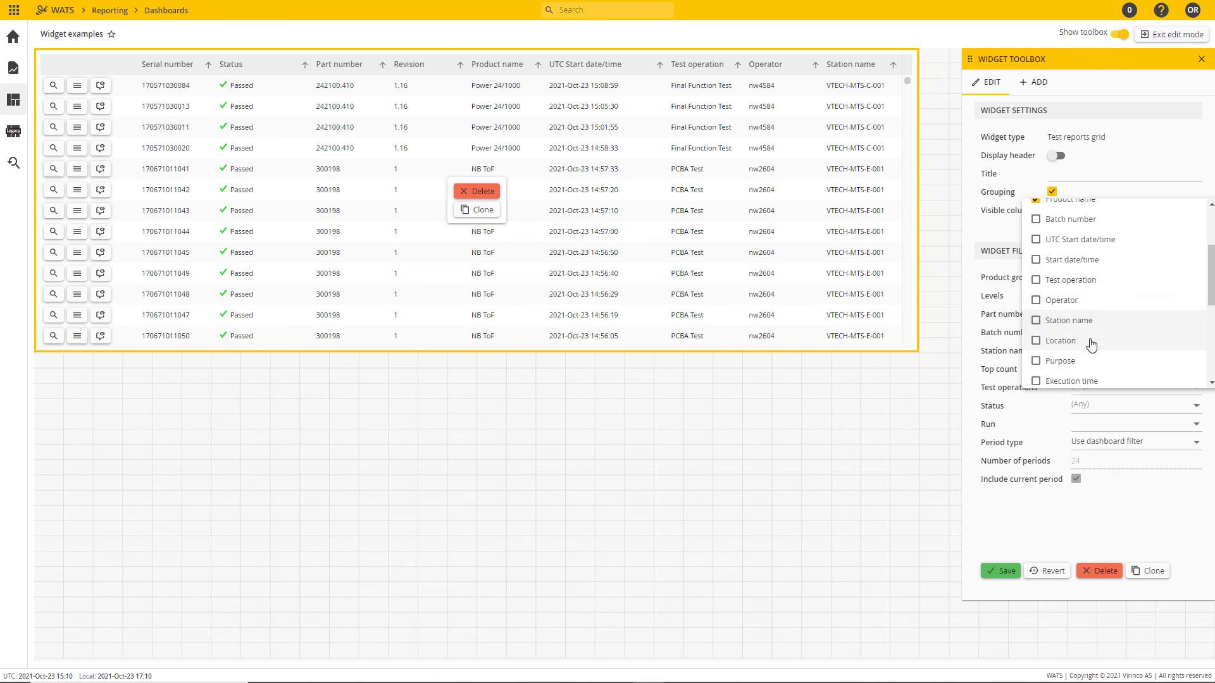
Step: Show the Step caused UUT fail and Step caused UUT fail path columns and save the widget settings
{"action": "scroll", "coordinate": [1050, 316], "scroll_direction": "down", "scroll_amount": 5}
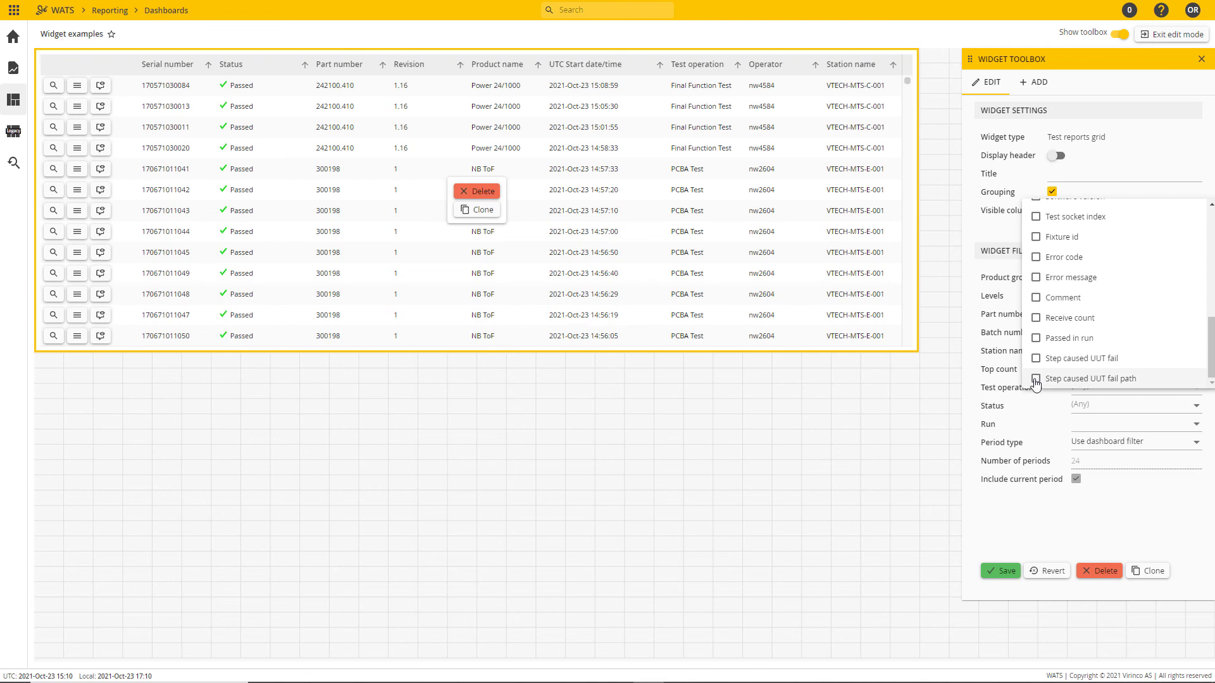
{"action": "left_click", "coordinate": [1035, 358]}
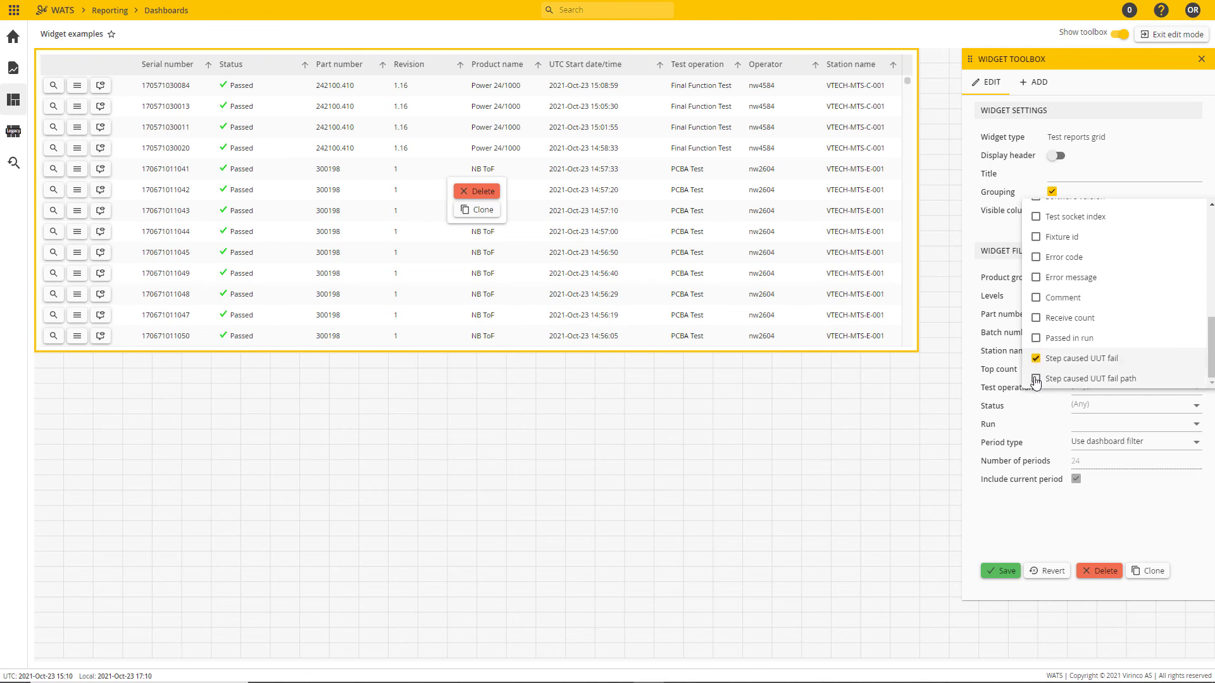
{"action": "left_click", "coordinate": [1036, 381]}
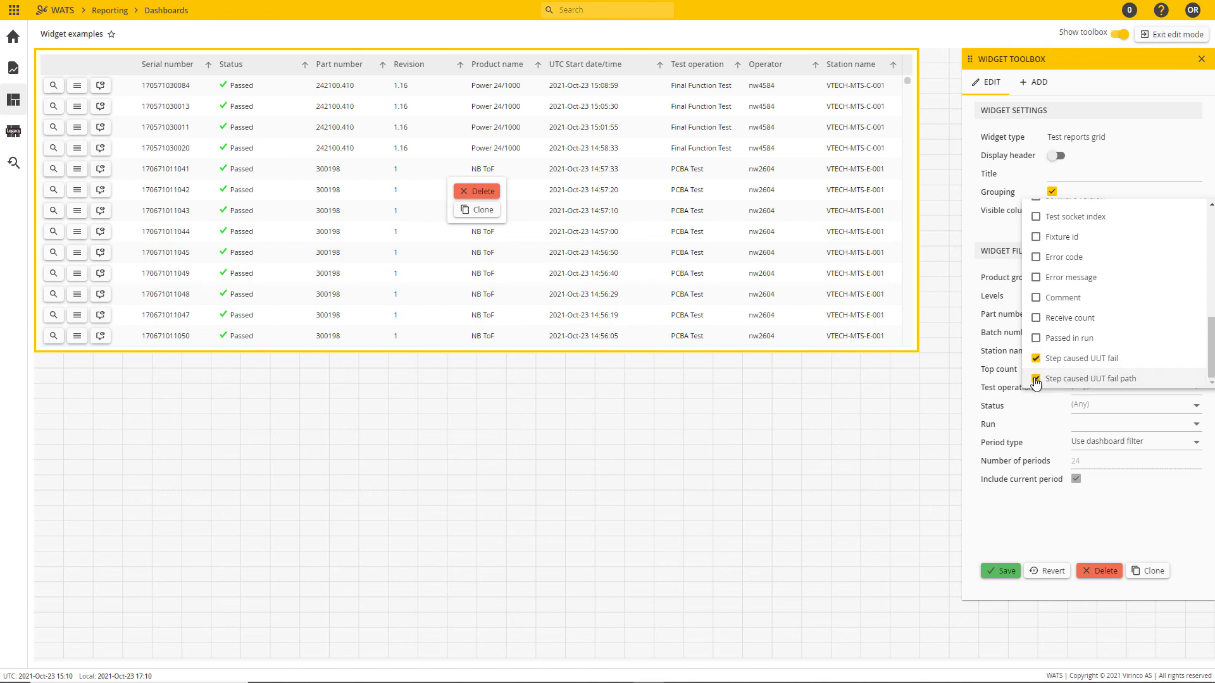
{"action": "left_click", "coordinate": [1024, 508]}
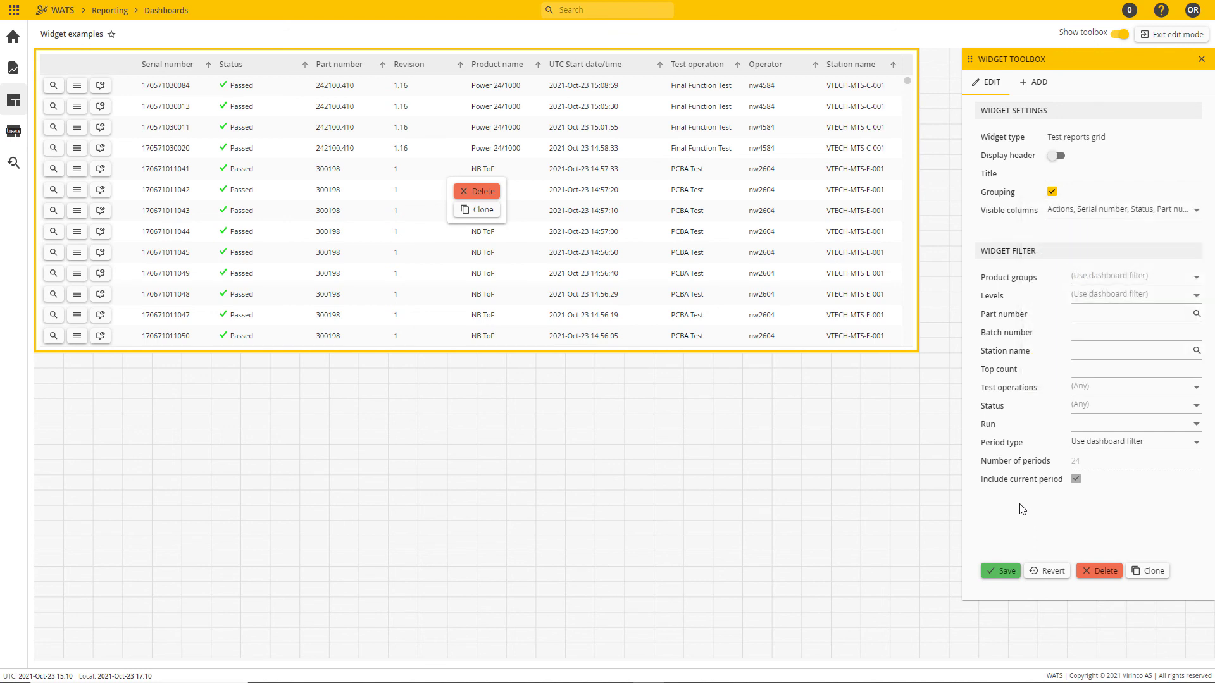
{"action": "left_click", "coordinate": [1006, 575]}
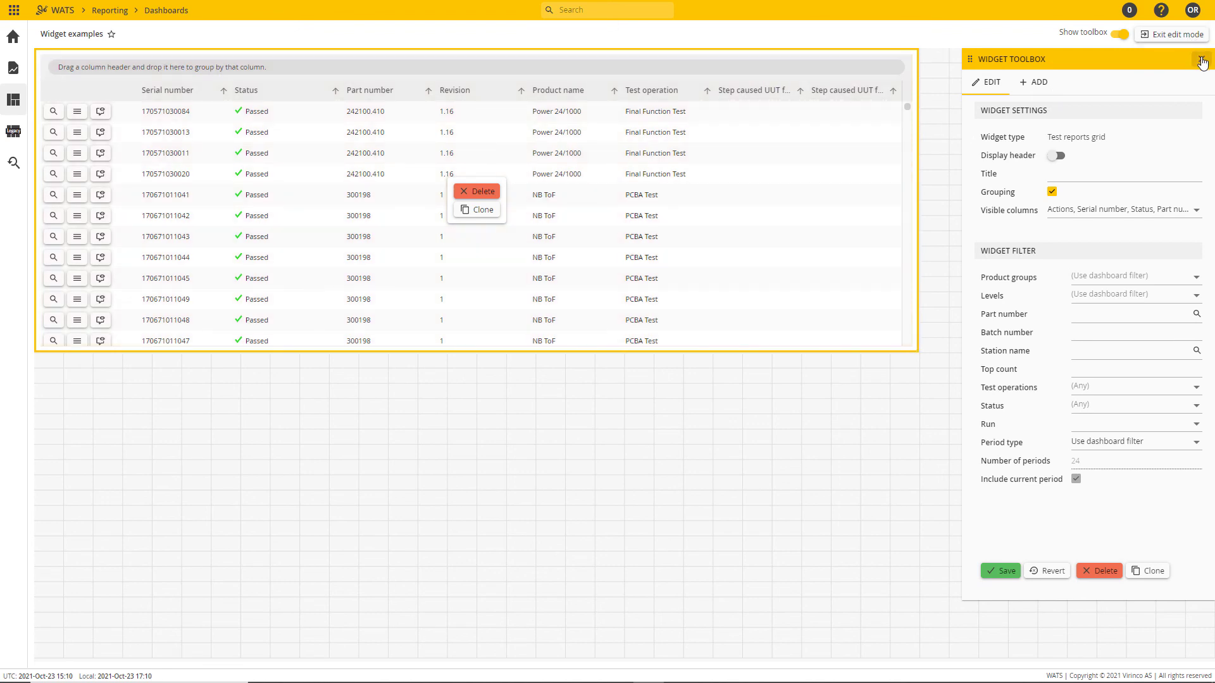
Step: Exit edit mode, then group the test reports by Part number with all groups expanded
{"action": "left_click", "coordinate": [1198, 32]}
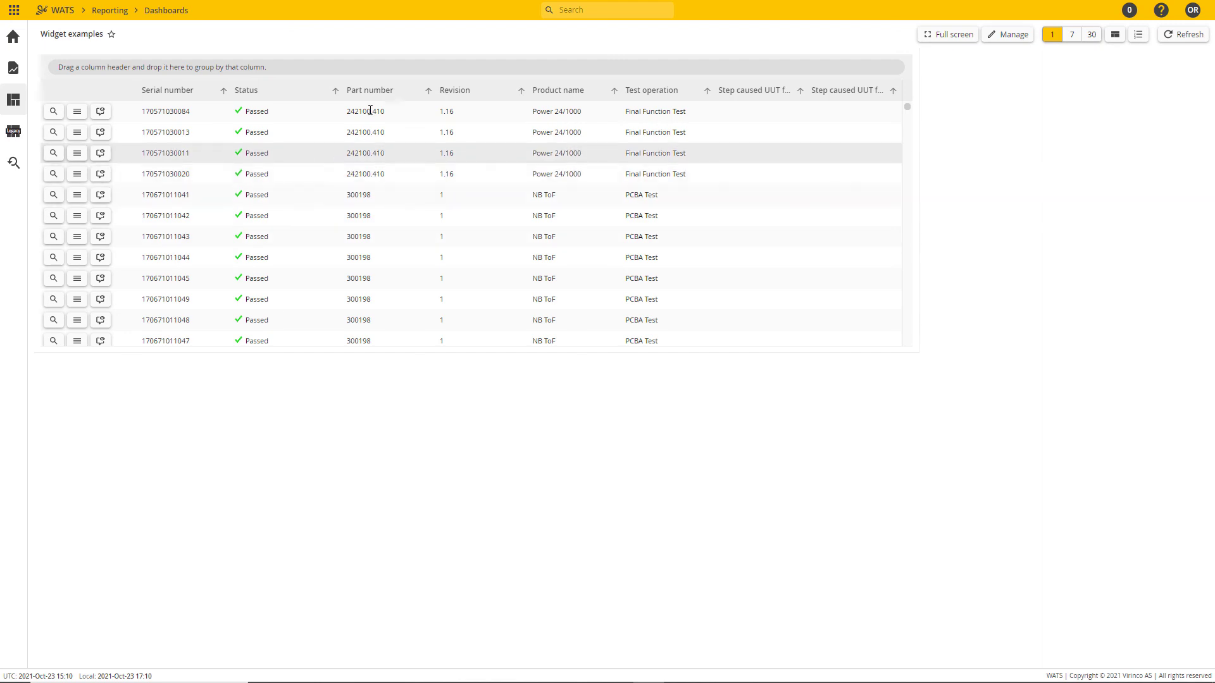
{"action": "left_click_drag", "start_coordinate": [365, 89], "coordinate": [148, 77]}
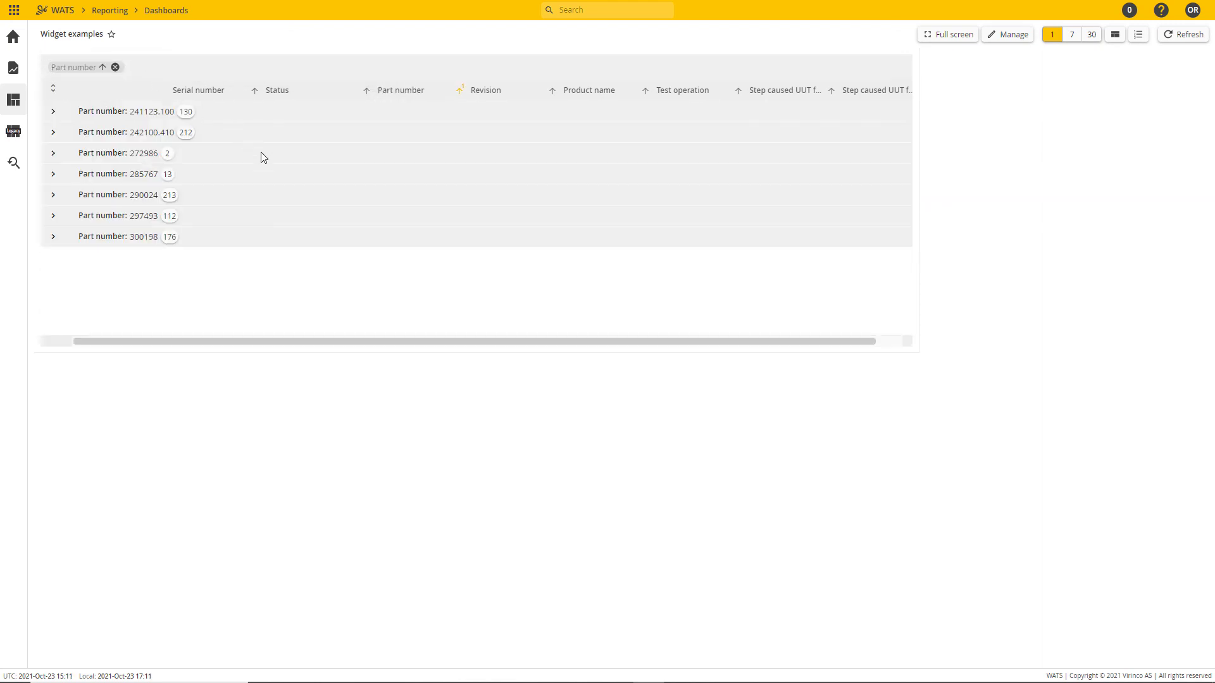
{"action": "left_click", "coordinate": [51, 93]}
{"action": "scroll", "coordinate": [266, 234], "scroll_direction": "down", "scroll_amount": 1}
{"action": "scroll", "coordinate": [265, 237], "scroll_direction": "up", "scroll_amount": 3}
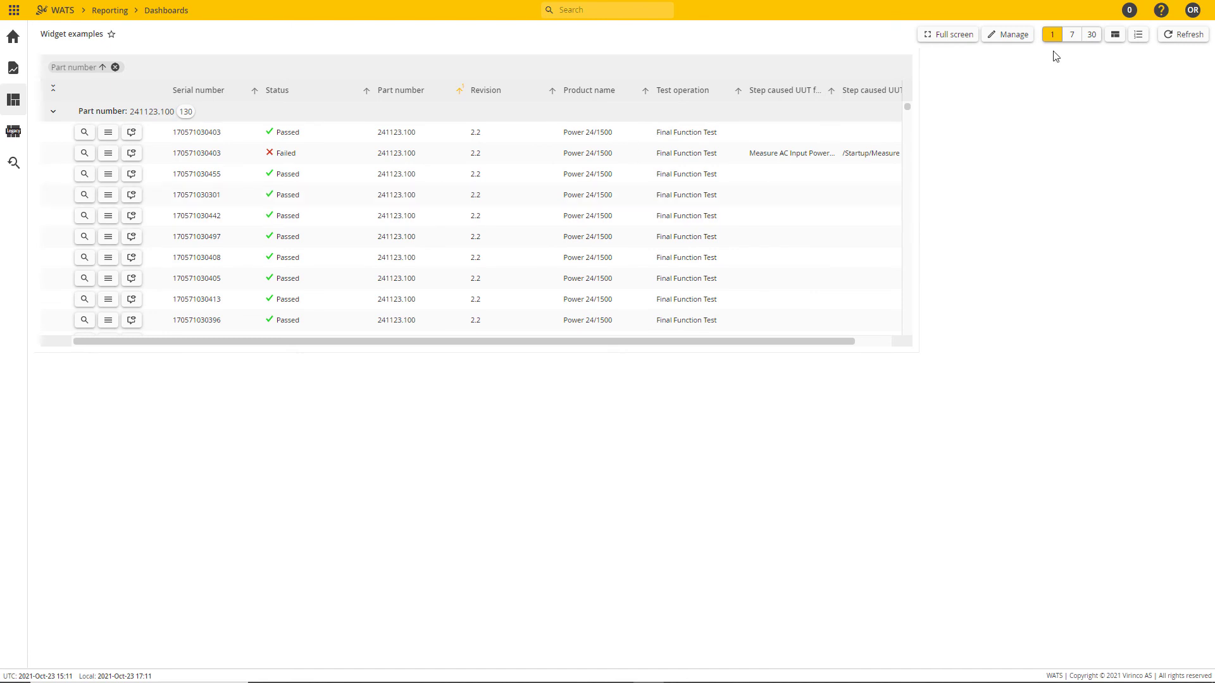
Step: Collapse all part number groups and reopen only the 241123.100 group
{"action": "left_click", "coordinate": [51, 112]}
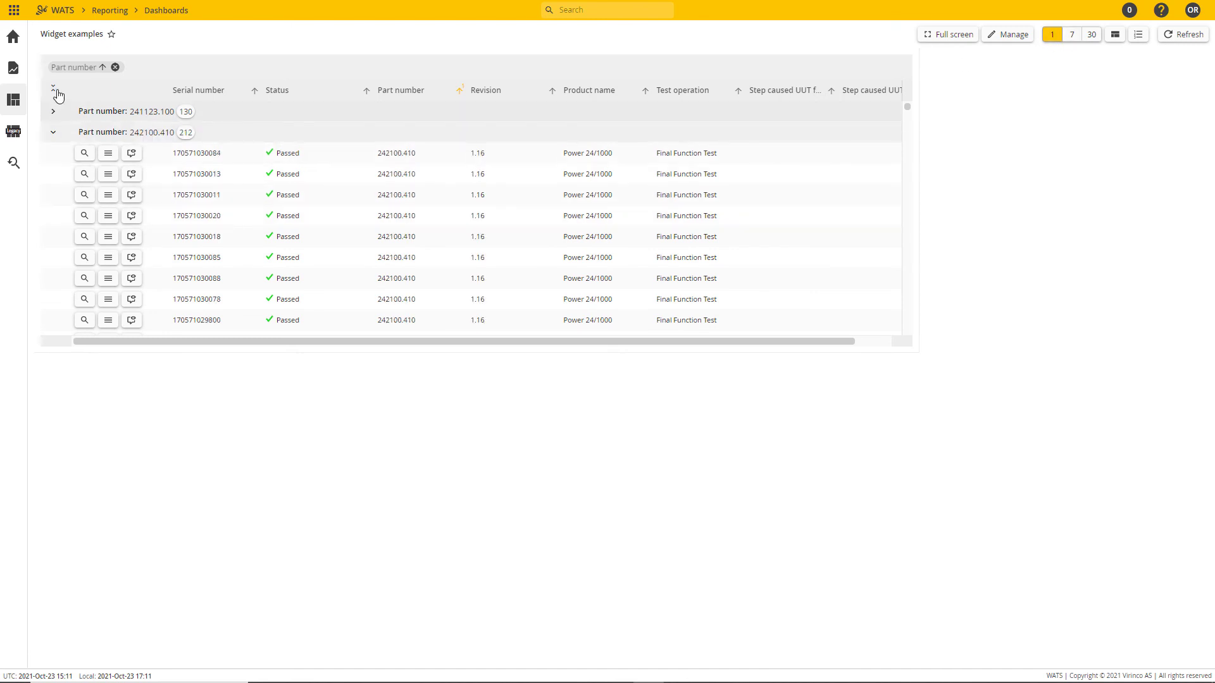
{"action": "left_click", "coordinate": [52, 88]}
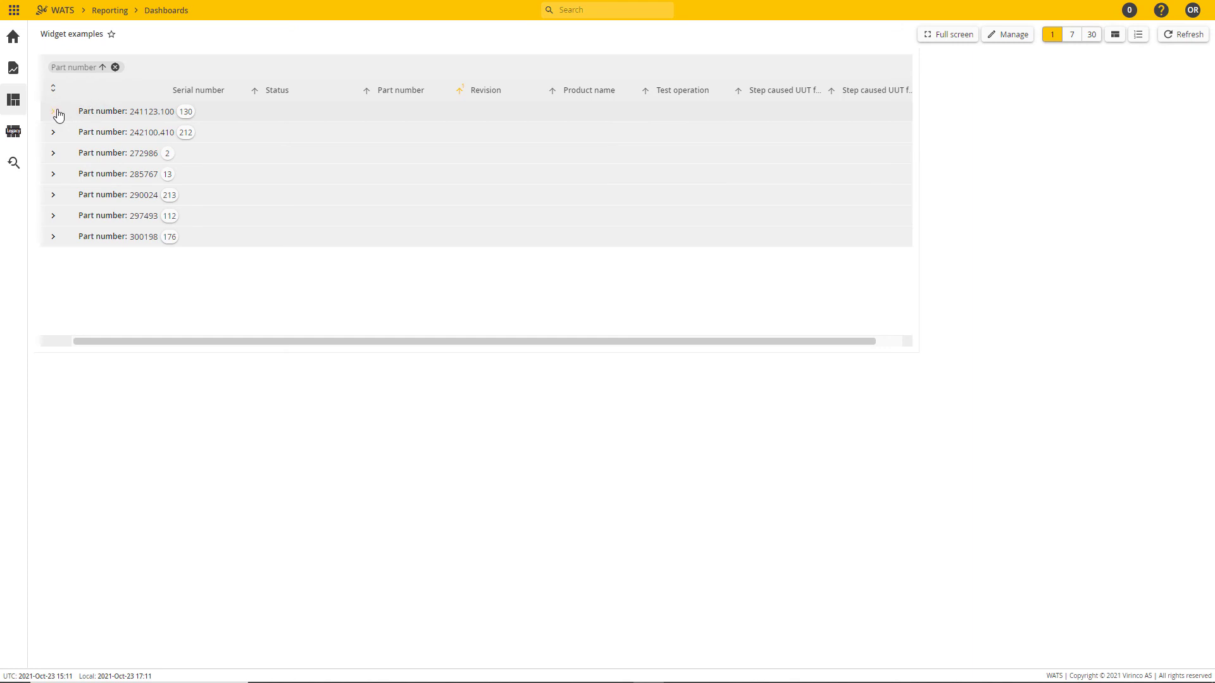
{"action": "left_click", "coordinate": [54, 112]}
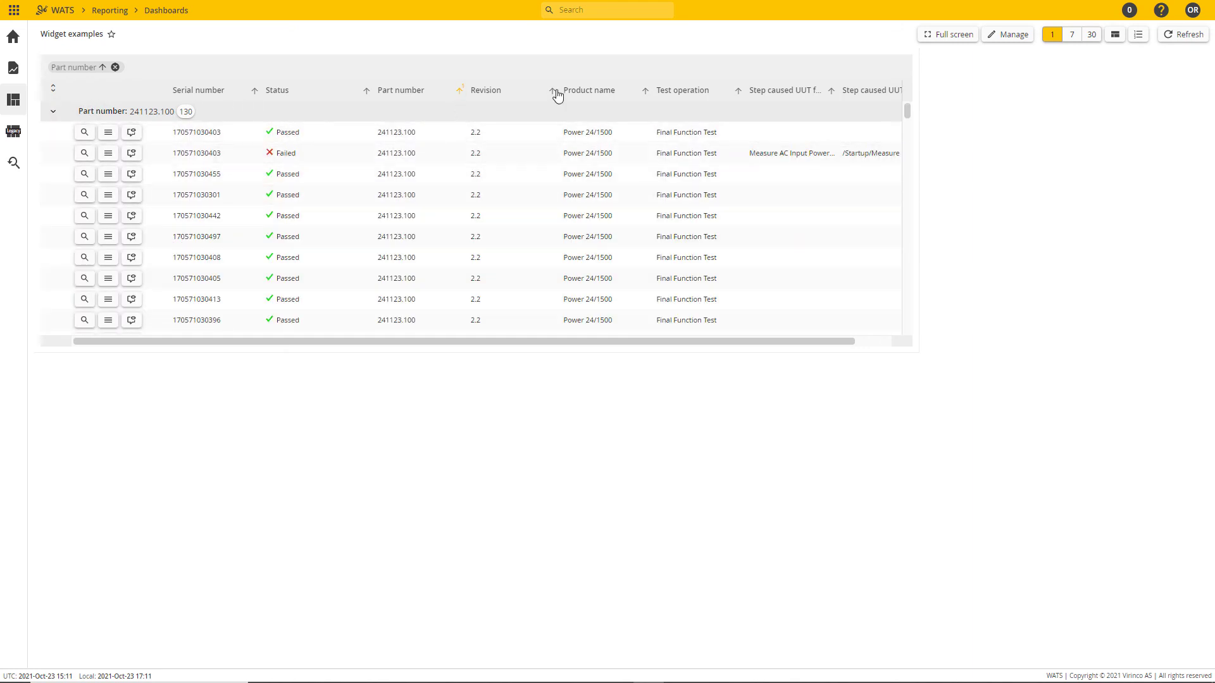
Step: Sort the grouped reports by Revision as well, and remove the Part number grouping
{"action": "left_click", "coordinate": [459, 94]}
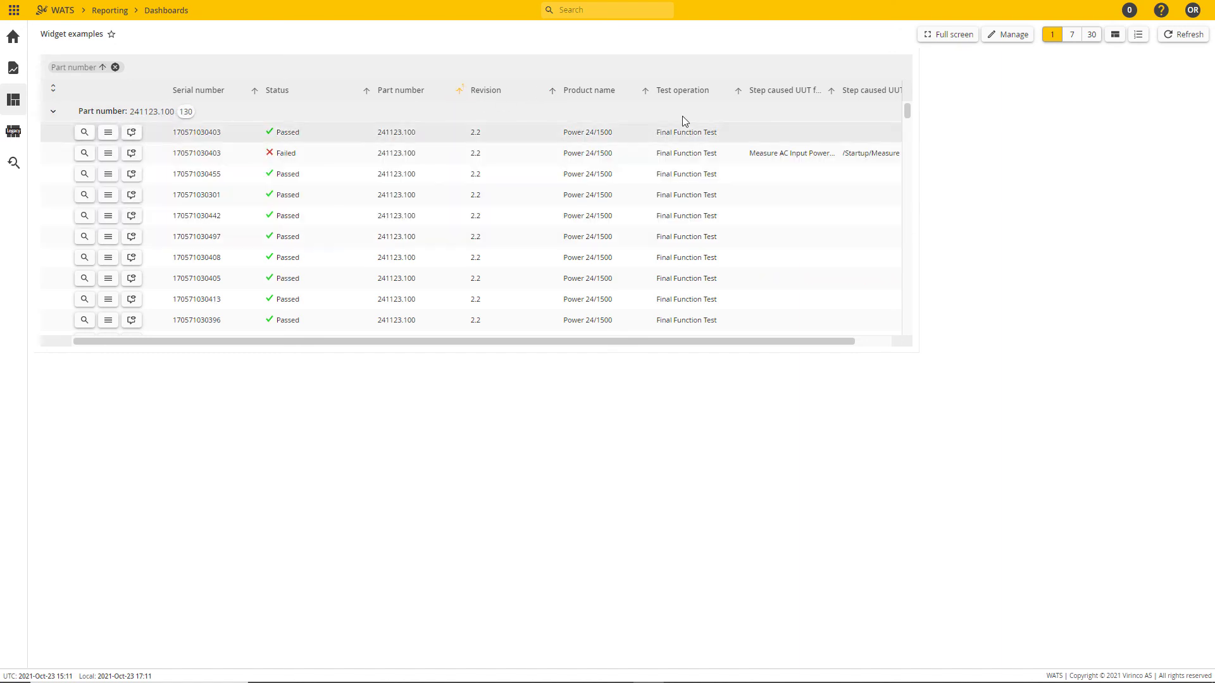
{"action": "left_click", "coordinate": [552, 90]}
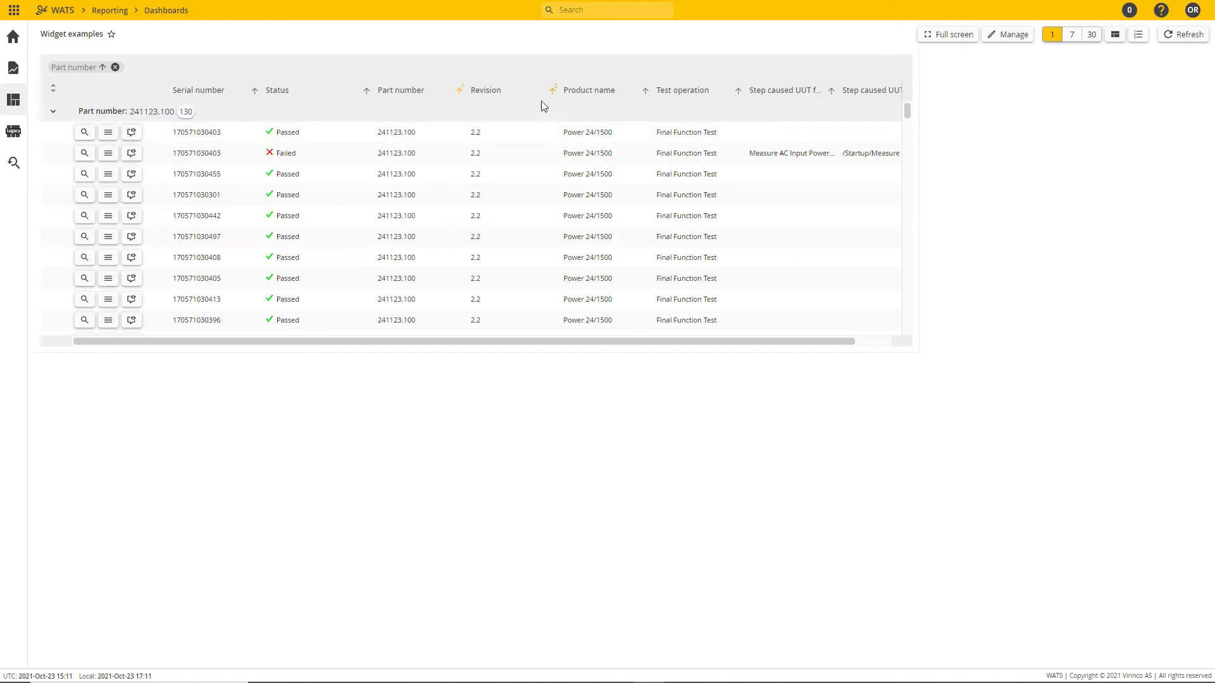
{"action": "left_click", "coordinate": [116, 68]}
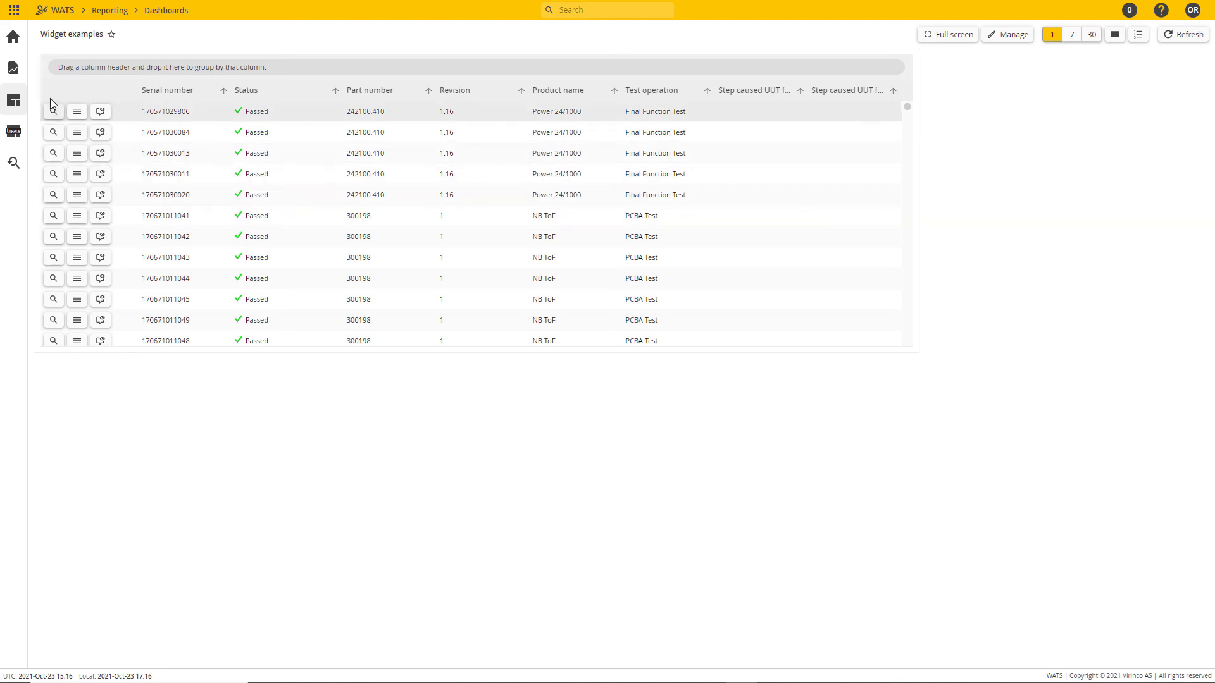
Step: Open the Test reports page and load the reports with the default filter
{"action": "left_click", "coordinate": [11, 69]}
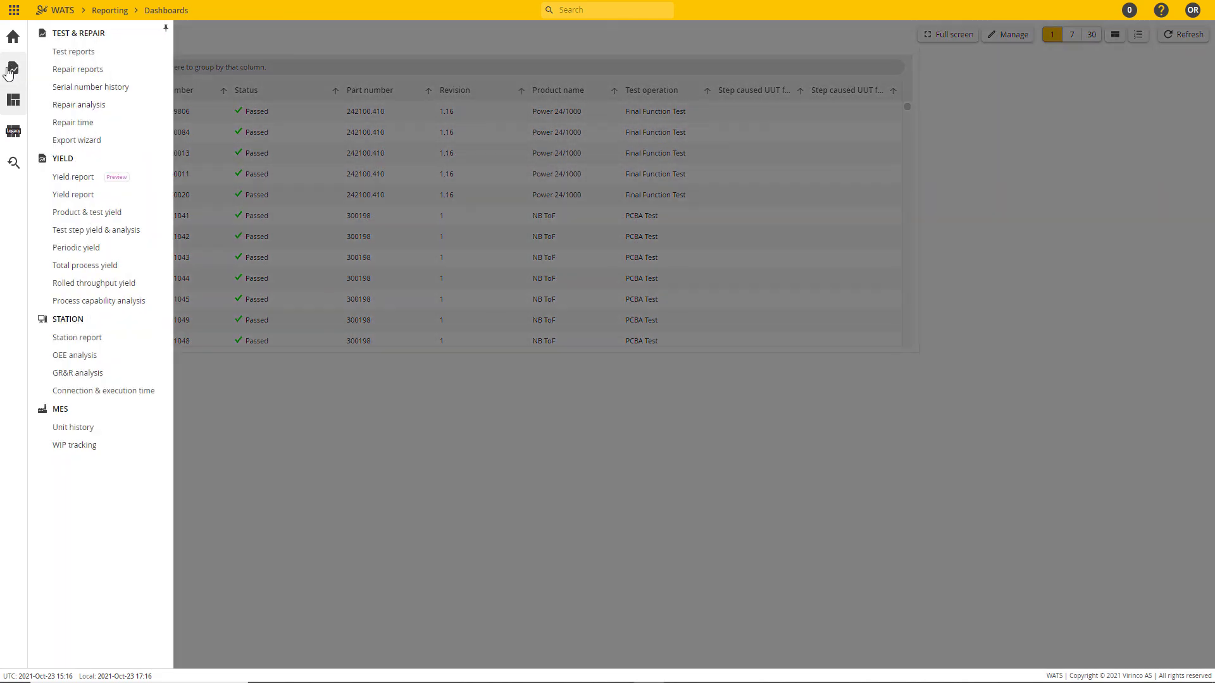
{"action": "left_click", "coordinate": [93, 55]}
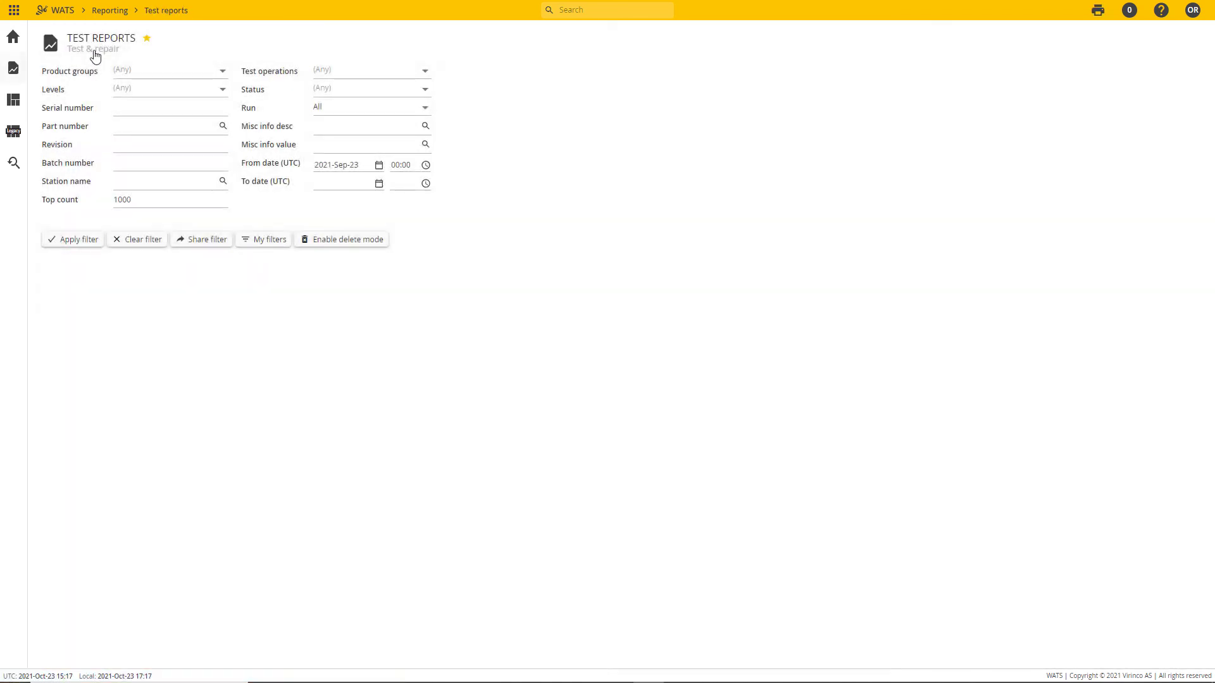
{"action": "left_click", "coordinate": [70, 239]}
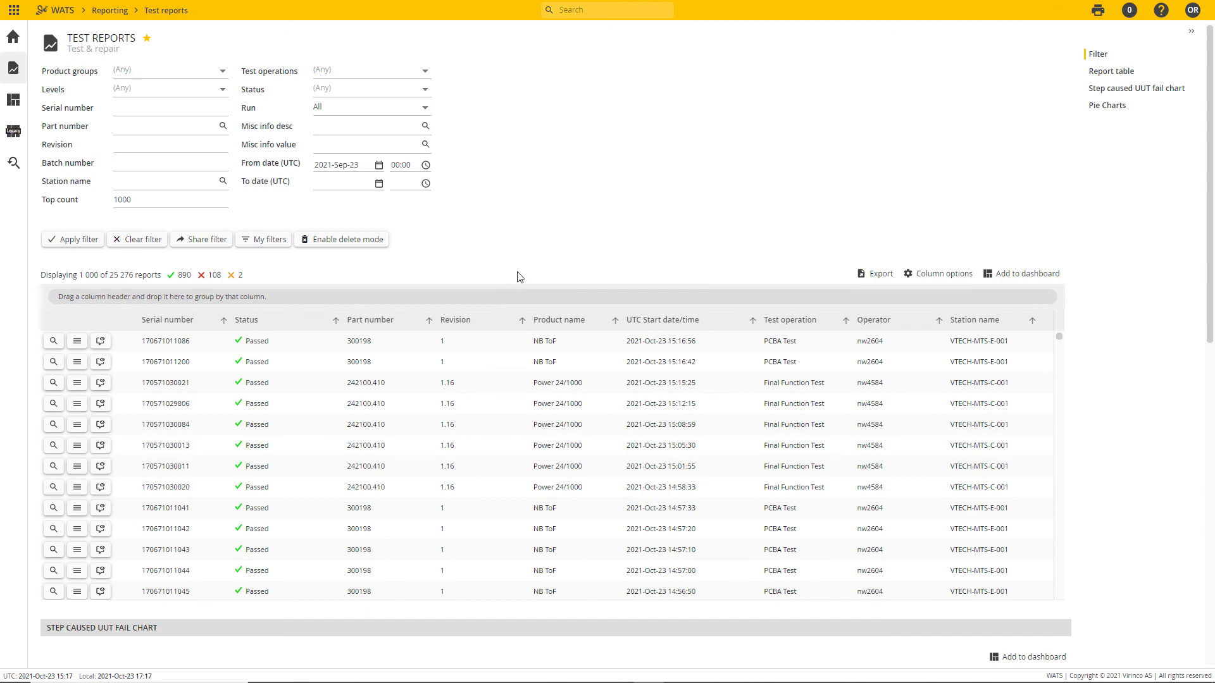
Step: Add the Step caused UUT fail chart from the test reports to the private Widget examples dashboard
{"action": "scroll", "coordinate": [1131, 271], "scroll_direction": "down", "scroll_amount": 3}
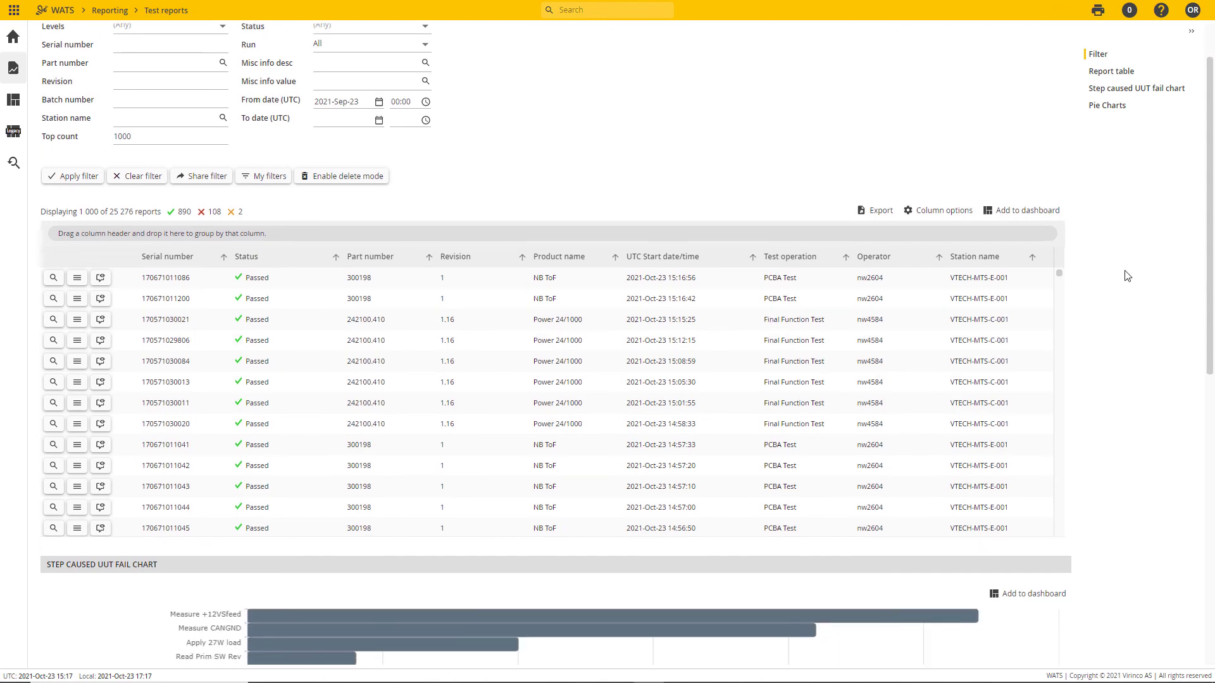
{"action": "scroll", "coordinate": [1116, 354], "scroll_direction": "up", "scroll_amount": 2}
{"action": "scroll", "coordinate": [1123, 339], "scroll_direction": "down", "scroll_amount": 1}
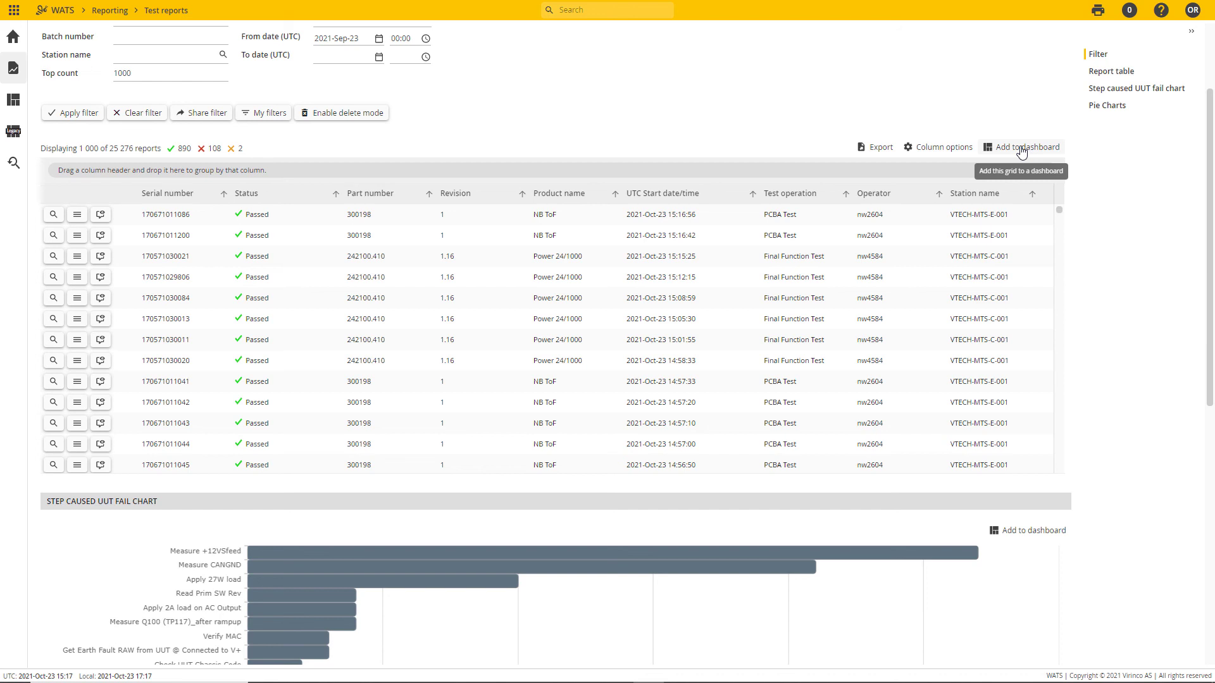
{"action": "scroll", "coordinate": [1134, 399], "scroll_direction": "down", "scroll_amount": 2}
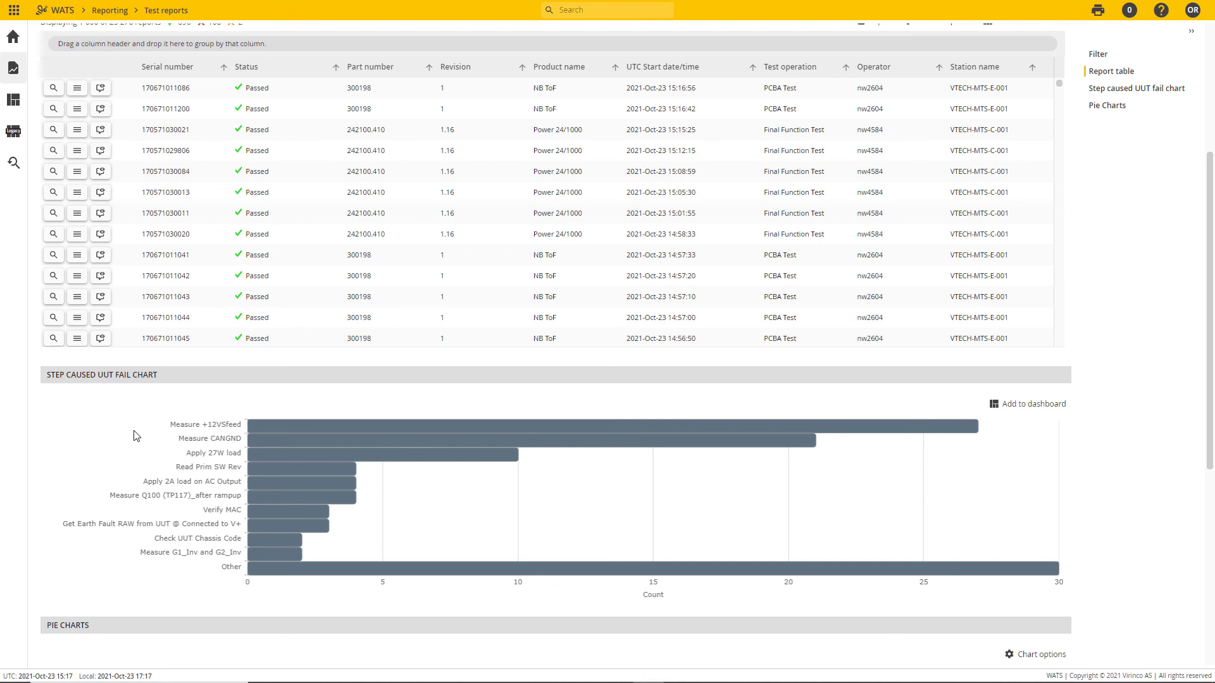
{"action": "left_click", "coordinate": [1029, 409]}
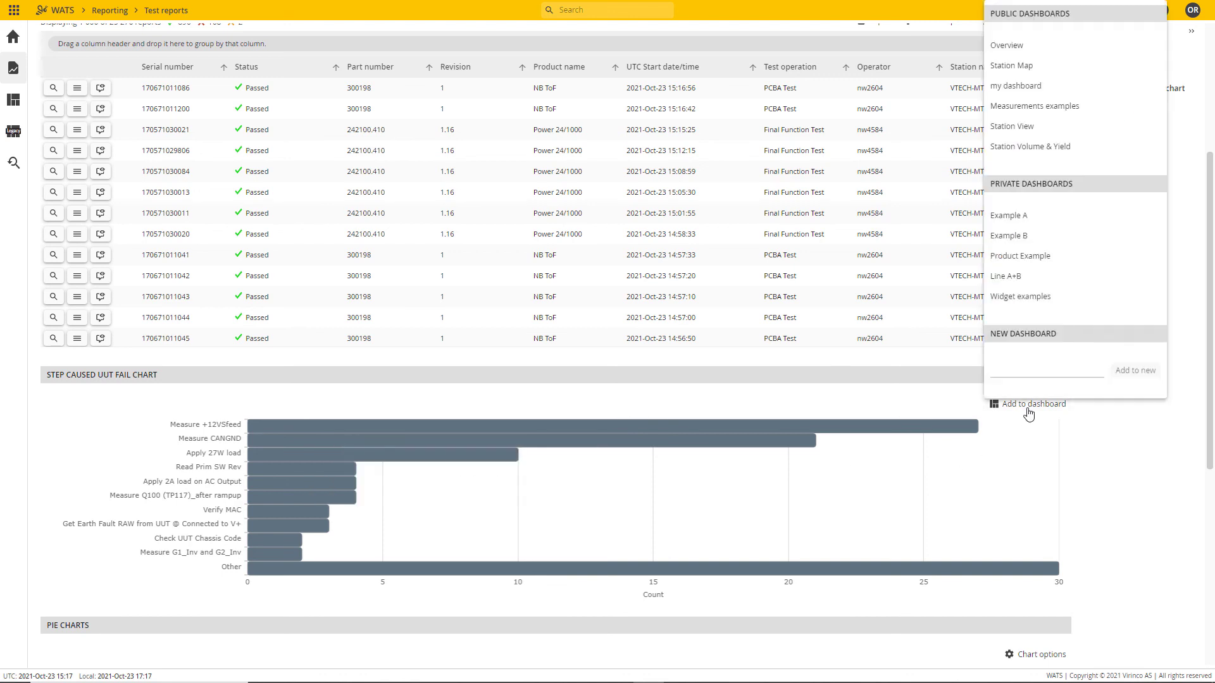
{"action": "left_click", "coordinate": [1060, 299]}
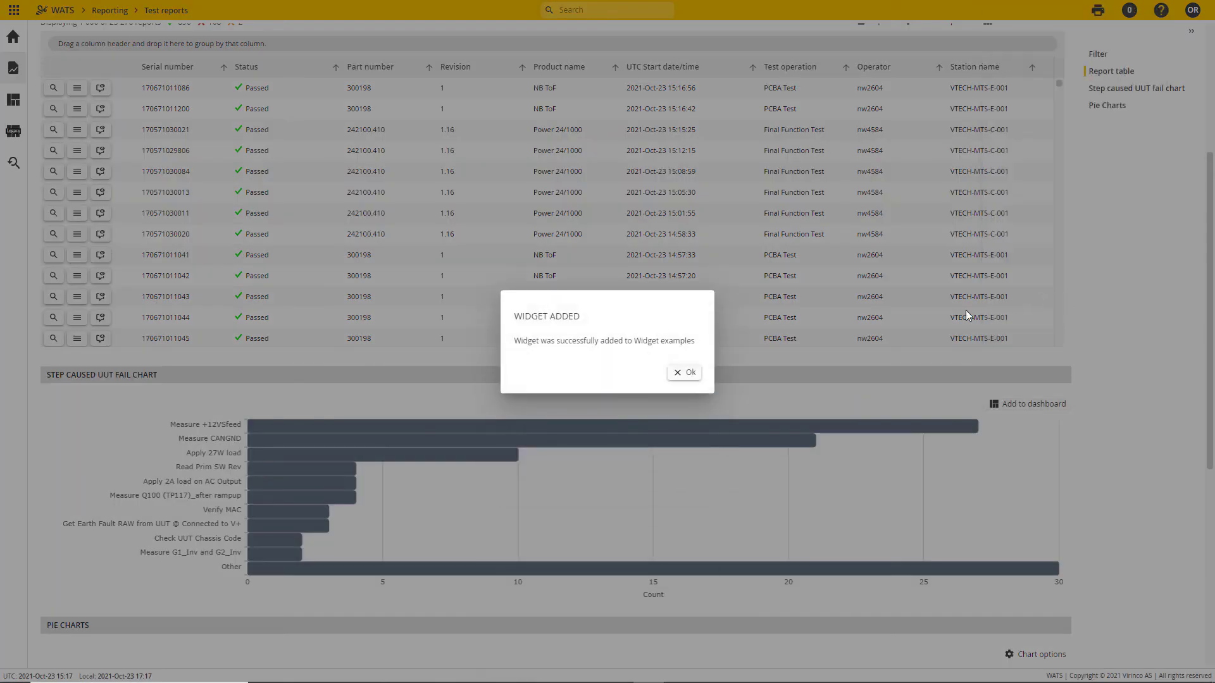
{"action": "left_click", "coordinate": [687, 375]}
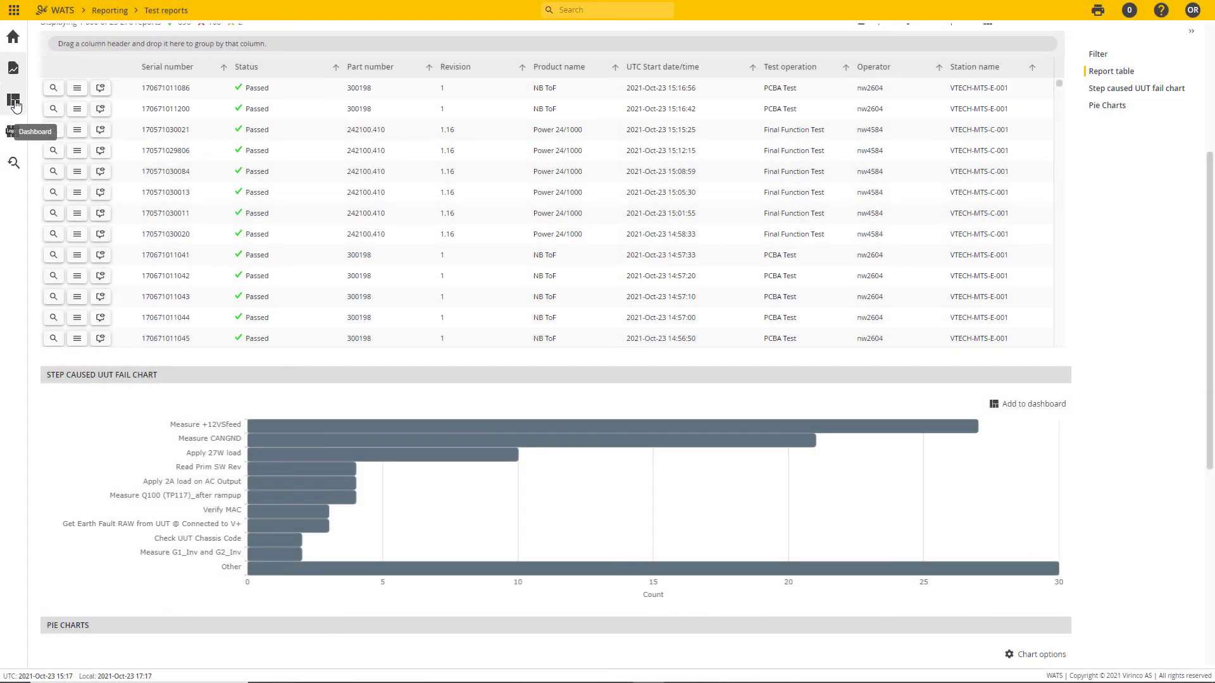
Step: Open the Widget examples dashboard for editing and stretch the fail chart to the height of the reports grid
{"action": "left_click", "coordinate": [14, 102]}
{"action": "left_click", "coordinate": [79, 248]}
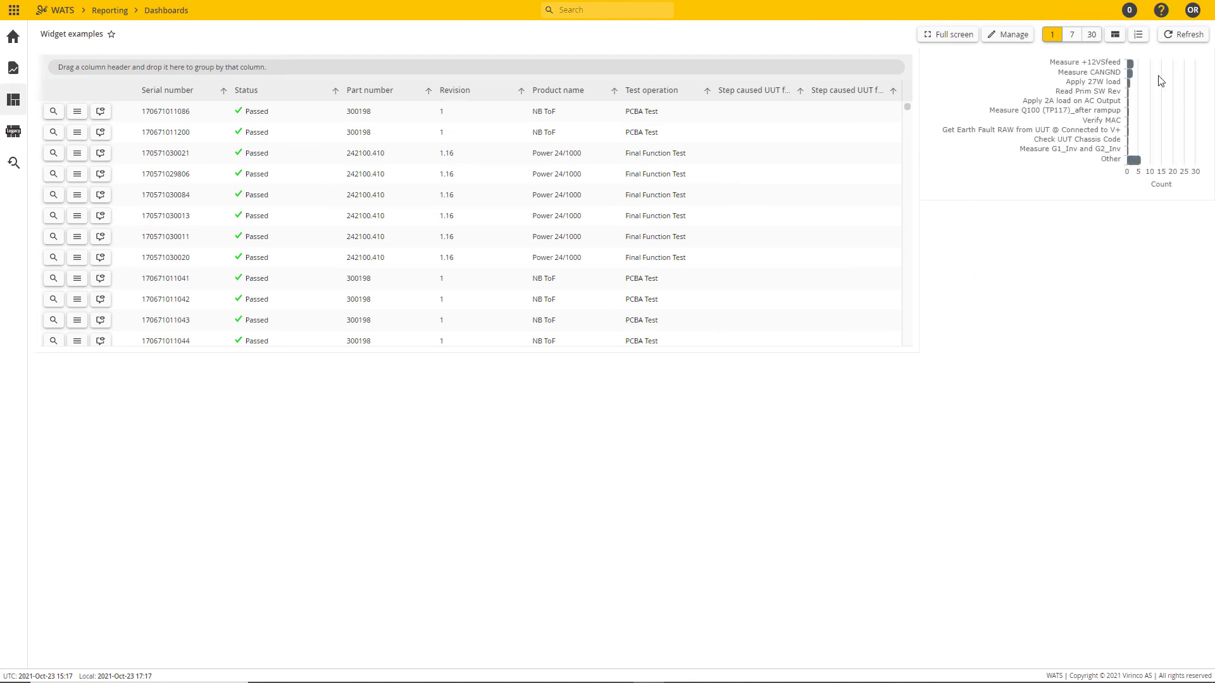
{"action": "left_click", "coordinate": [1007, 38]}
{"action": "left_click", "coordinate": [1028, 49]}
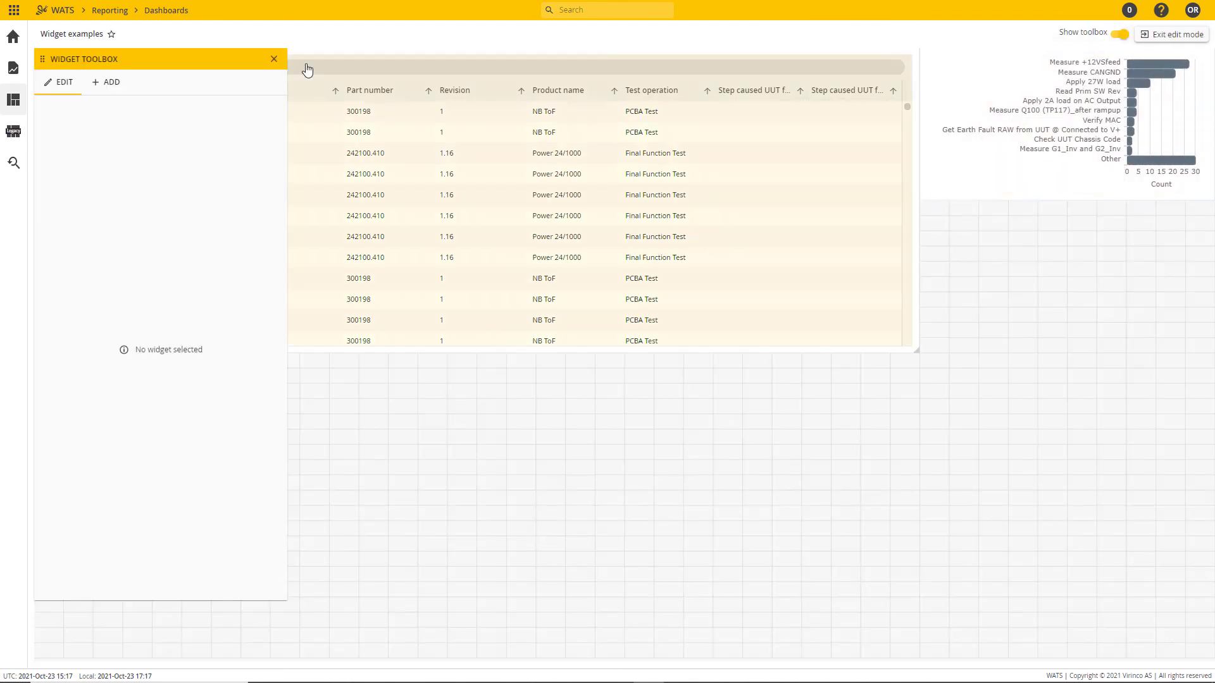
{"action": "left_click_drag", "start_coordinate": [1057, 197], "coordinate": [1017, 347]}
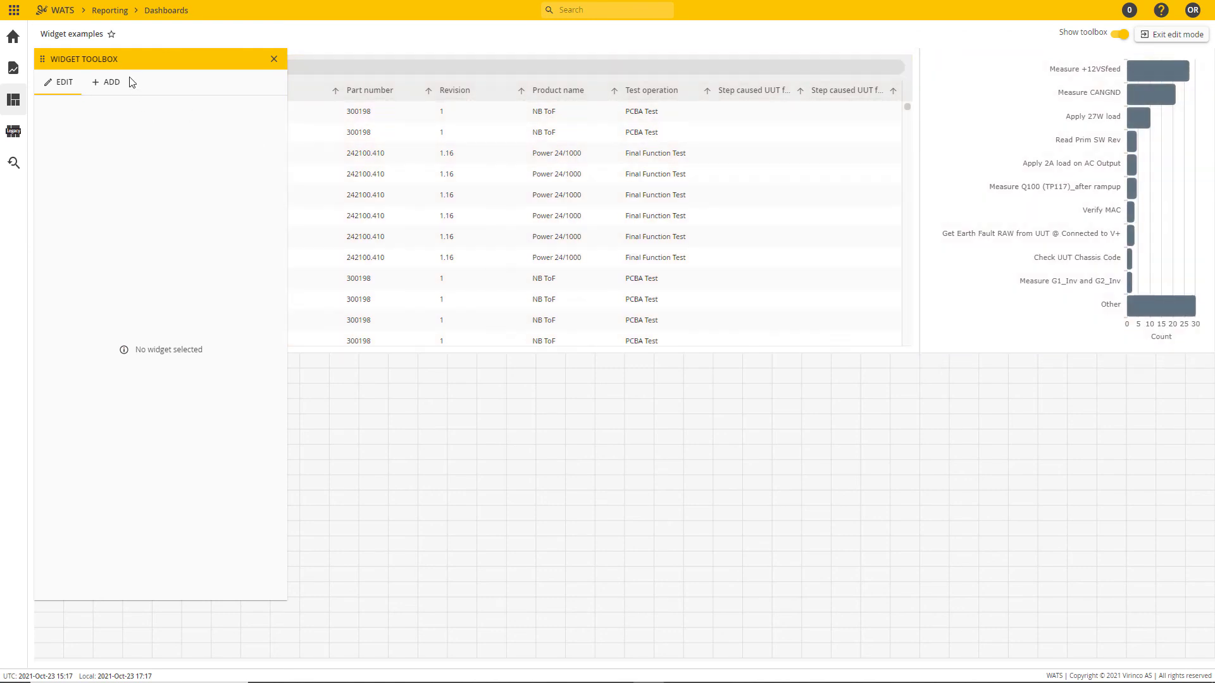
{"action": "left_click", "coordinate": [273, 61]}
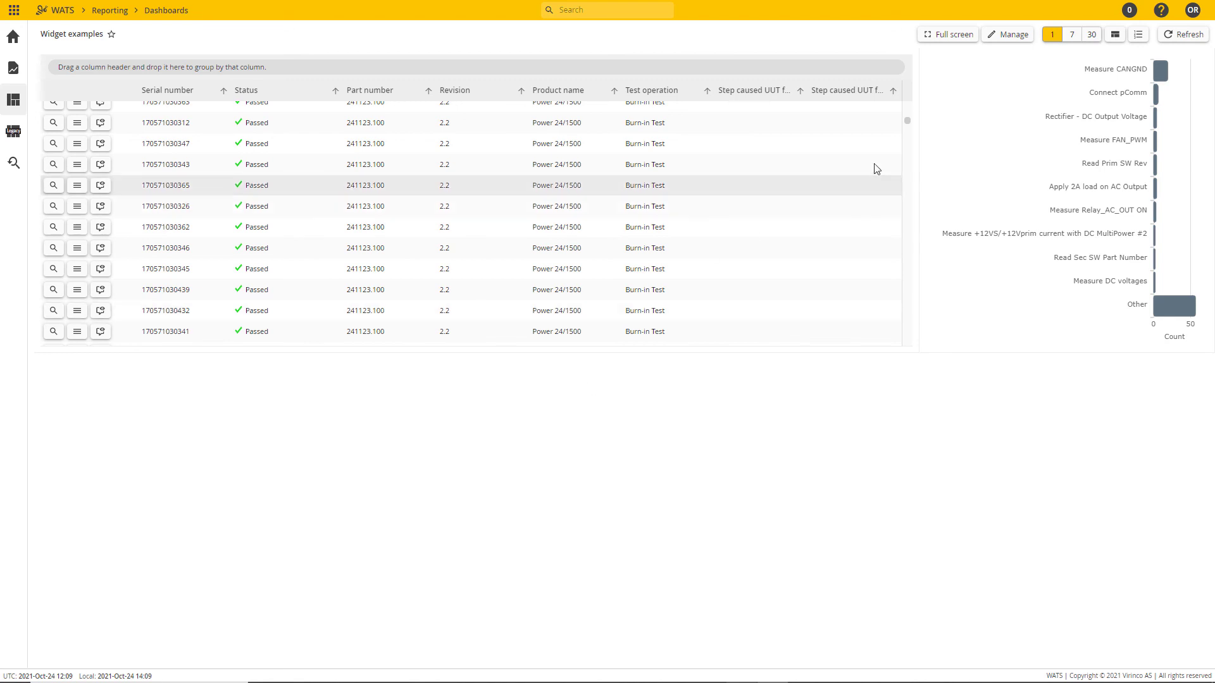
Step: Edit the dashboard's widgets and place a Measurement widget below the test reports grid
{"action": "left_click", "coordinate": [1011, 34]}
{"action": "left_click", "coordinate": [1015, 50]}
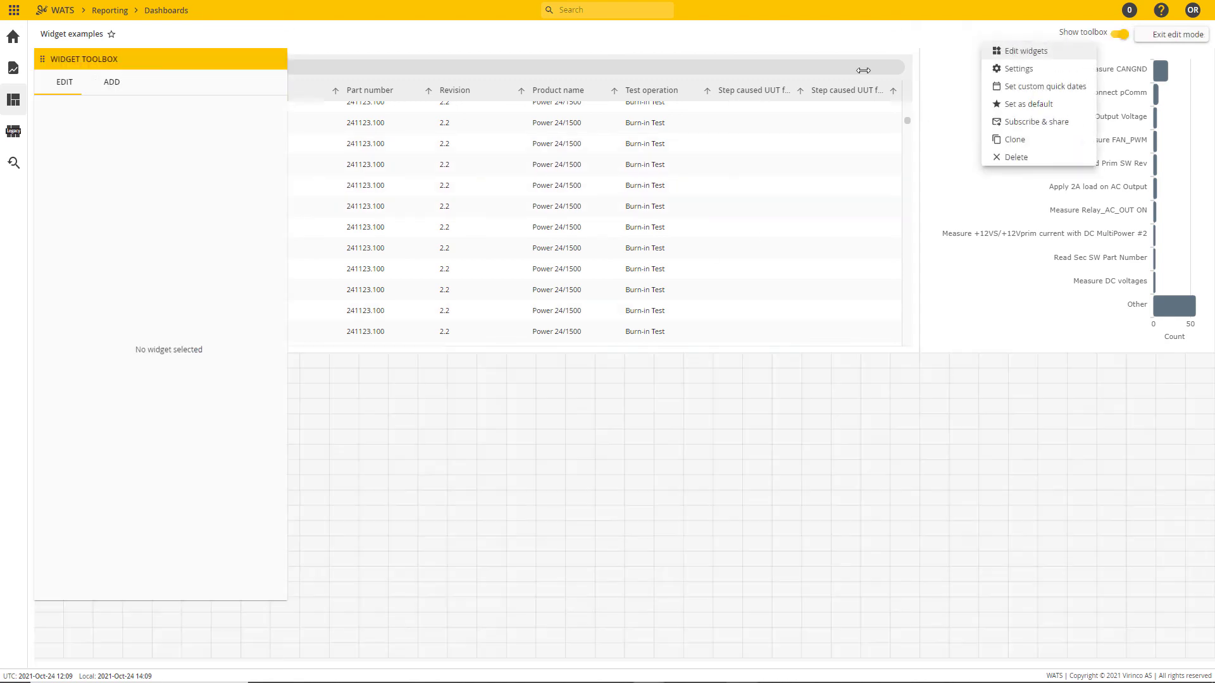
{"action": "left_click", "coordinate": [99, 85]}
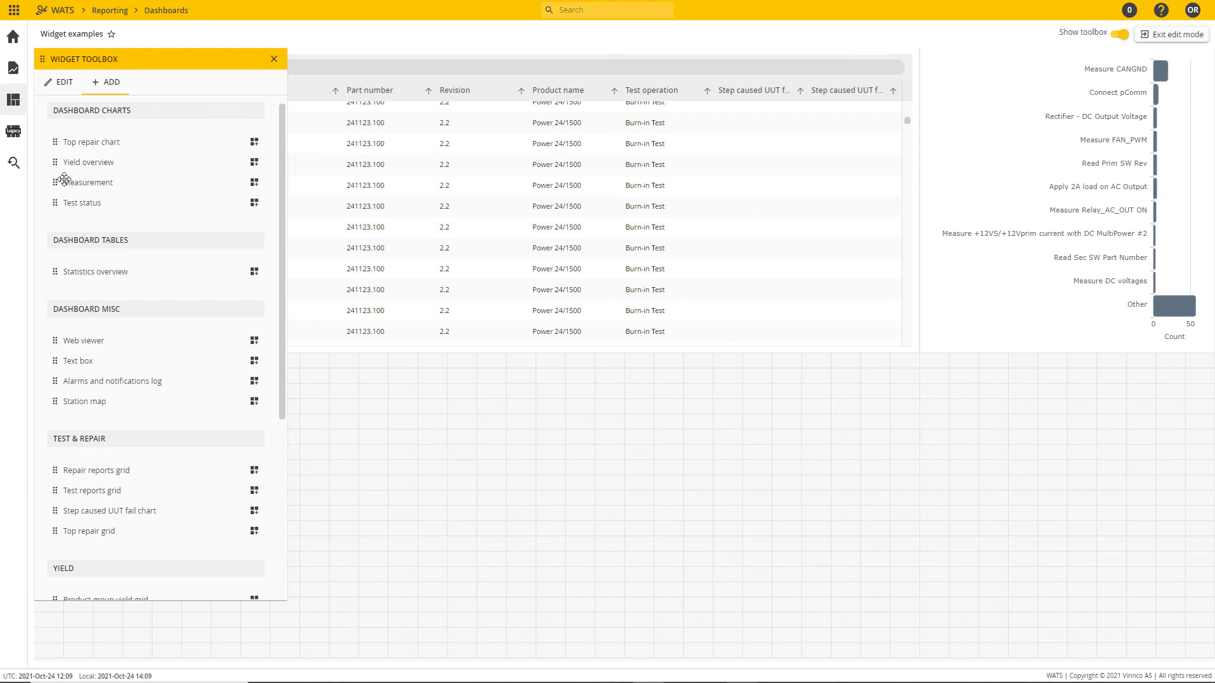
{"action": "left_click_drag", "start_coordinate": [55, 183], "coordinate": [378, 385]}
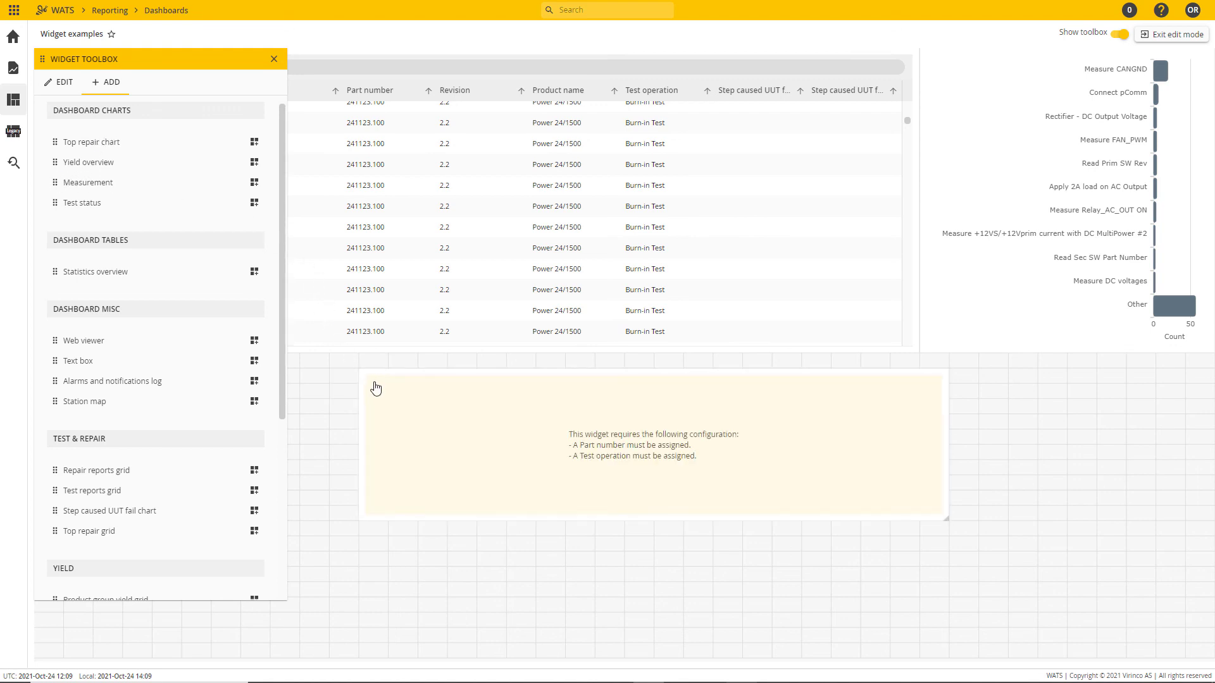
Step: Open the Measurement widget's settings and review its display and filter options
{"action": "left_click", "coordinate": [448, 429]}
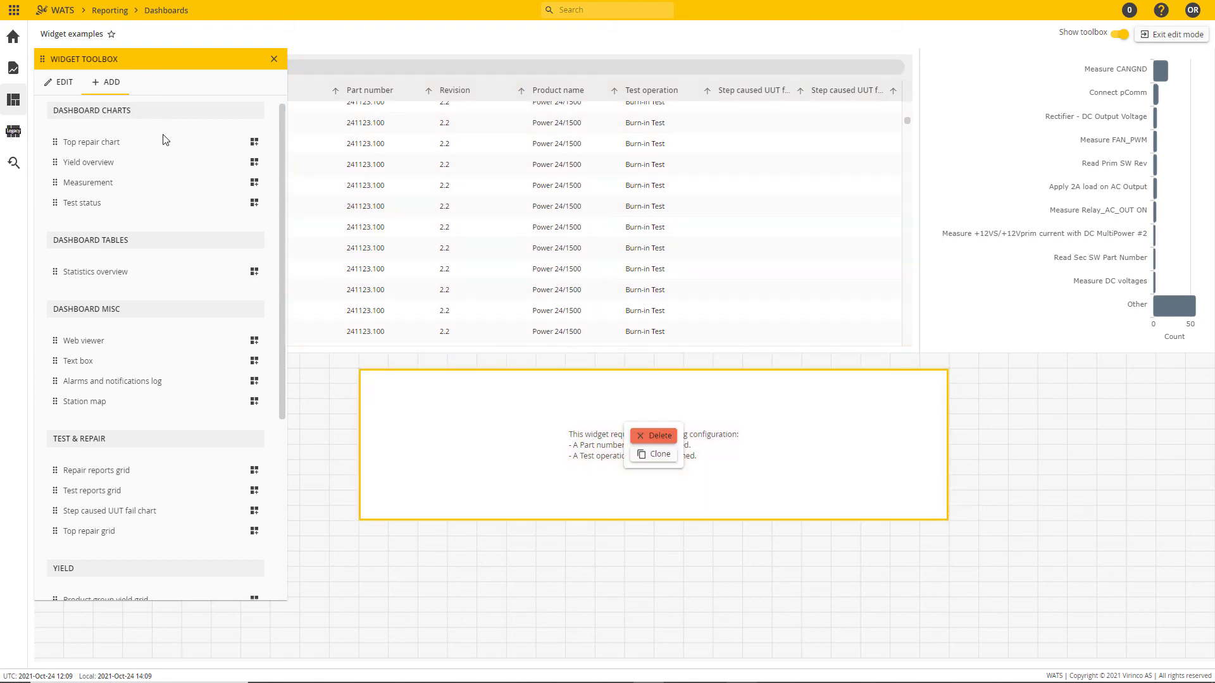
{"action": "left_click", "coordinate": [60, 83]}
{"action": "scroll", "coordinate": [208, 326], "scroll_direction": "down", "scroll_amount": 3}
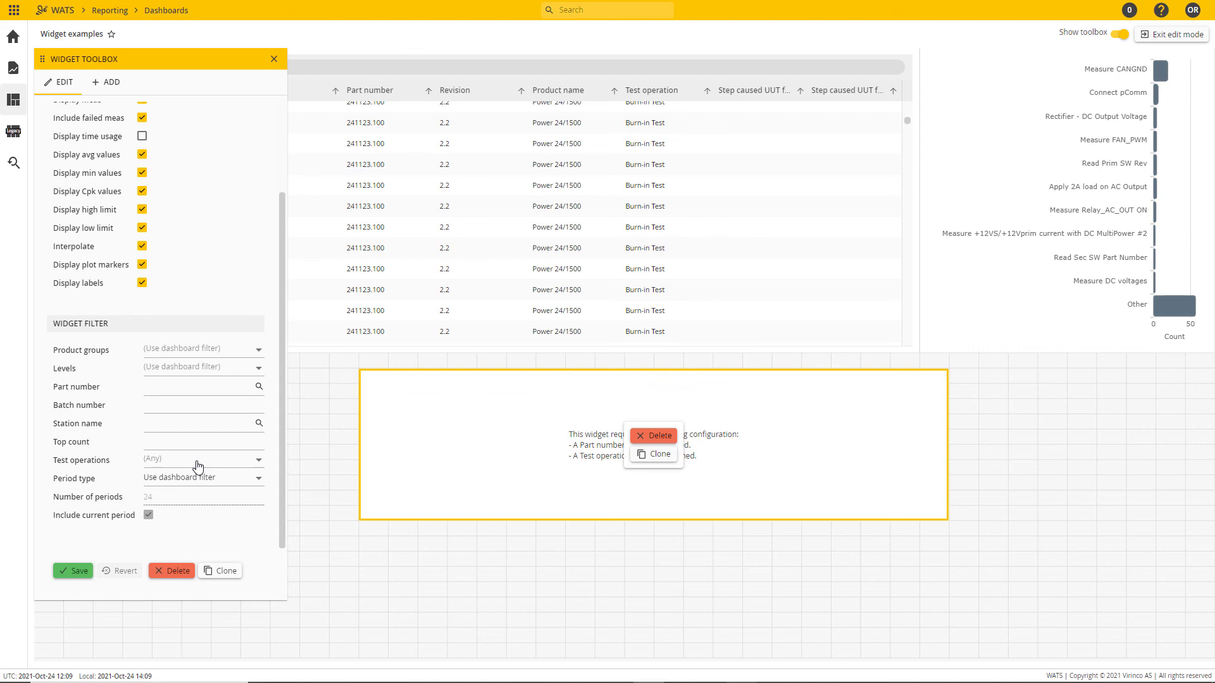
{"action": "scroll", "coordinate": [201, 449], "scroll_direction": "up", "scroll_amount": 3}
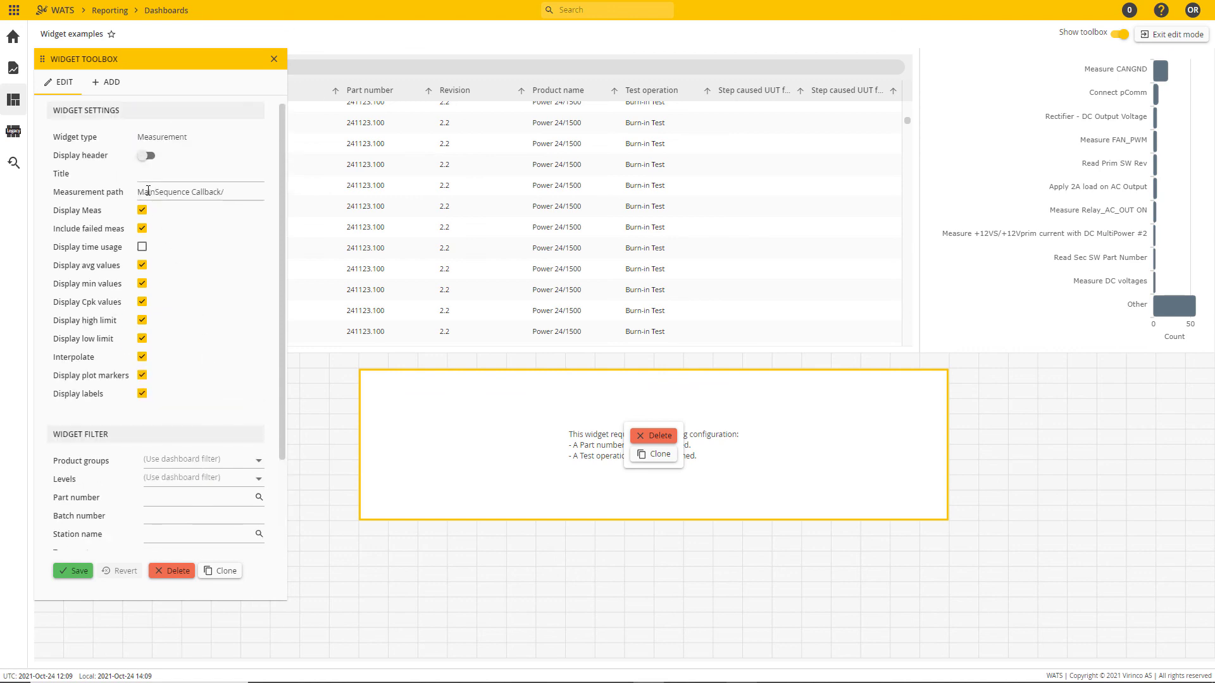
Step: Leave edit mode and sort the test reports grid by failed step path to locate the failed reports
{"action": "left_click_drag", "start_coordinate": [139, 194], "coordinate": [238, 196]}
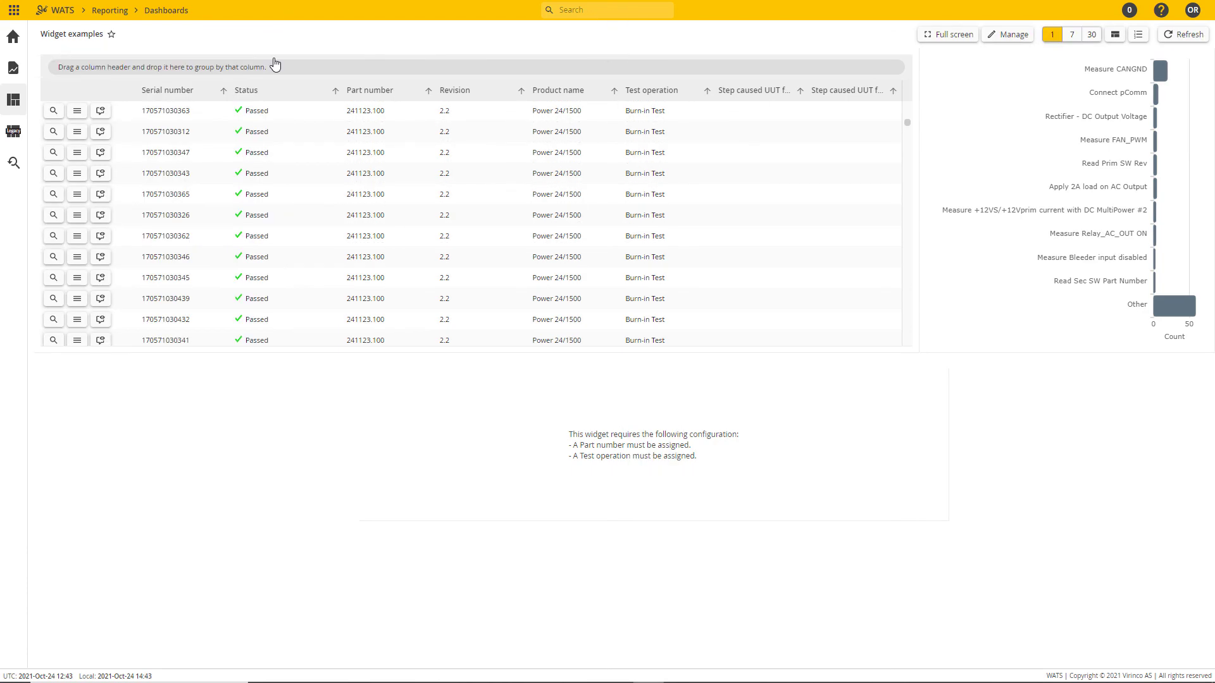
{"action": "mouse_move", "coordinate": [1153, 297]}
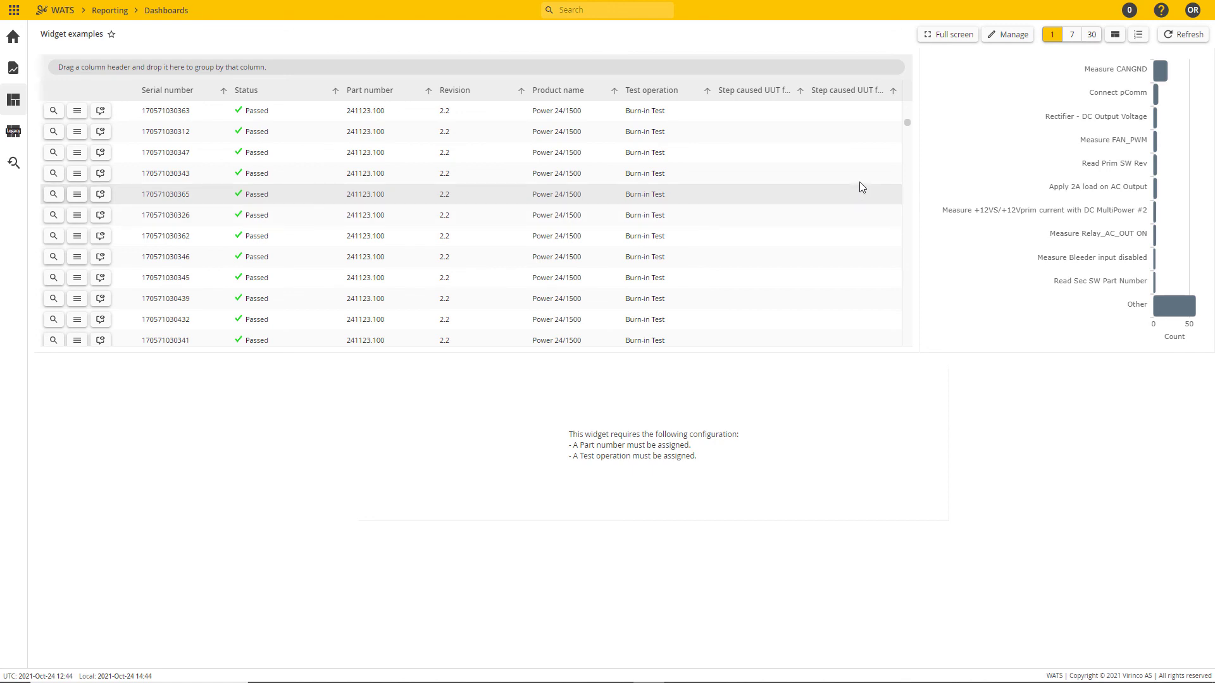
{"action": "left_click", "coordinate": [894, 92]}
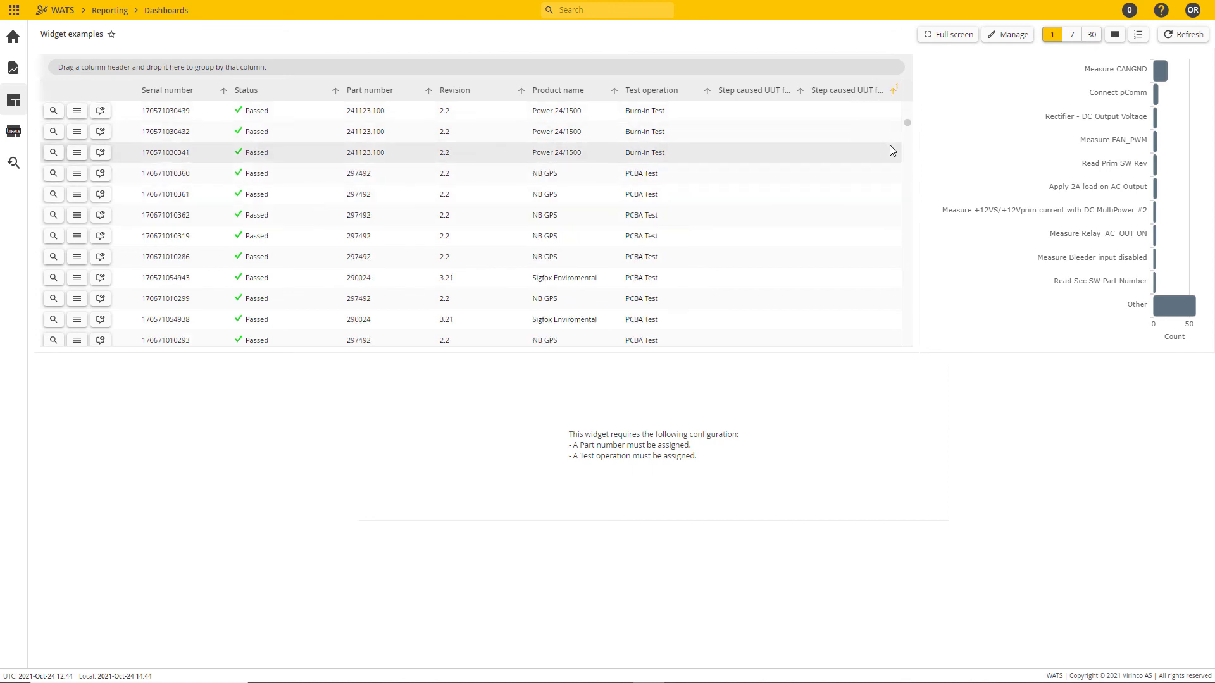
{"action": "left_click_drag", "start_coordinate": [907, 125], "coordinate": [915, 330]}
{"action": "scroll", "coordinate": [608, 221], "scroll_direction": "down", "scroll_amount": 8}
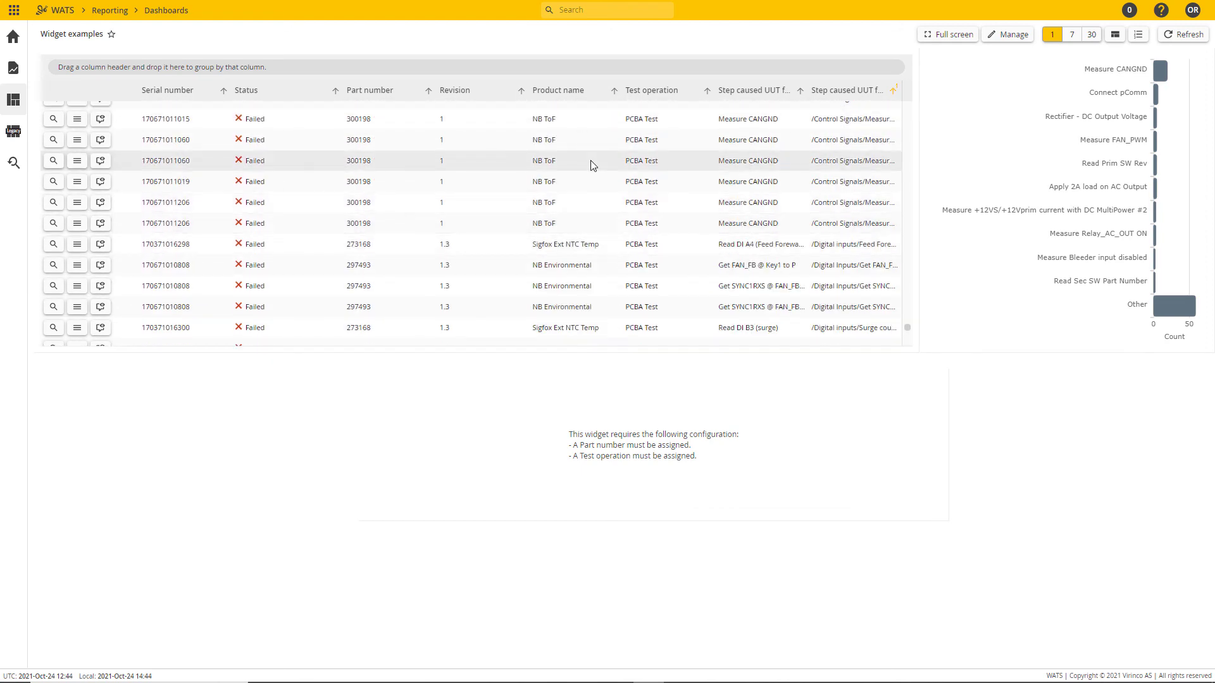
Step: Find a failed Measure CANGND report for part number 300198 and copy its Control Signals step path from the grid
{"action": "scroll", "coordinate": [595, 145], "scroll_direction": "up", "scroll_amount": 3}
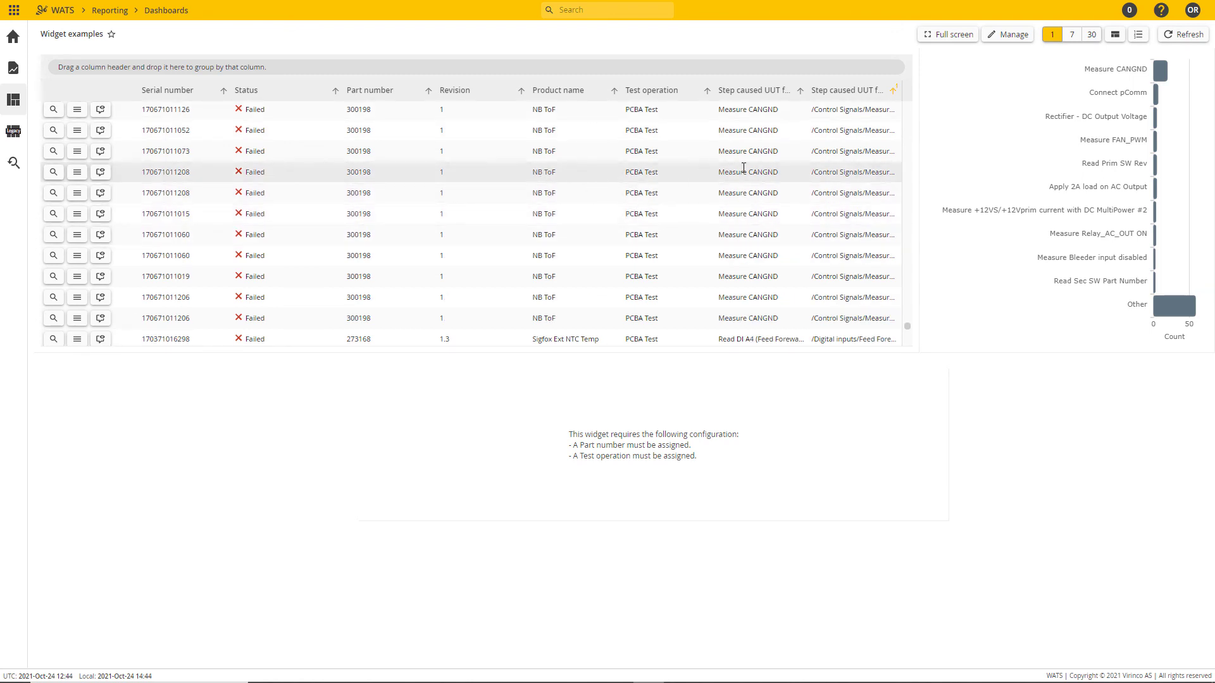
{"action": "left_click", "coordinate": [417, 172]}
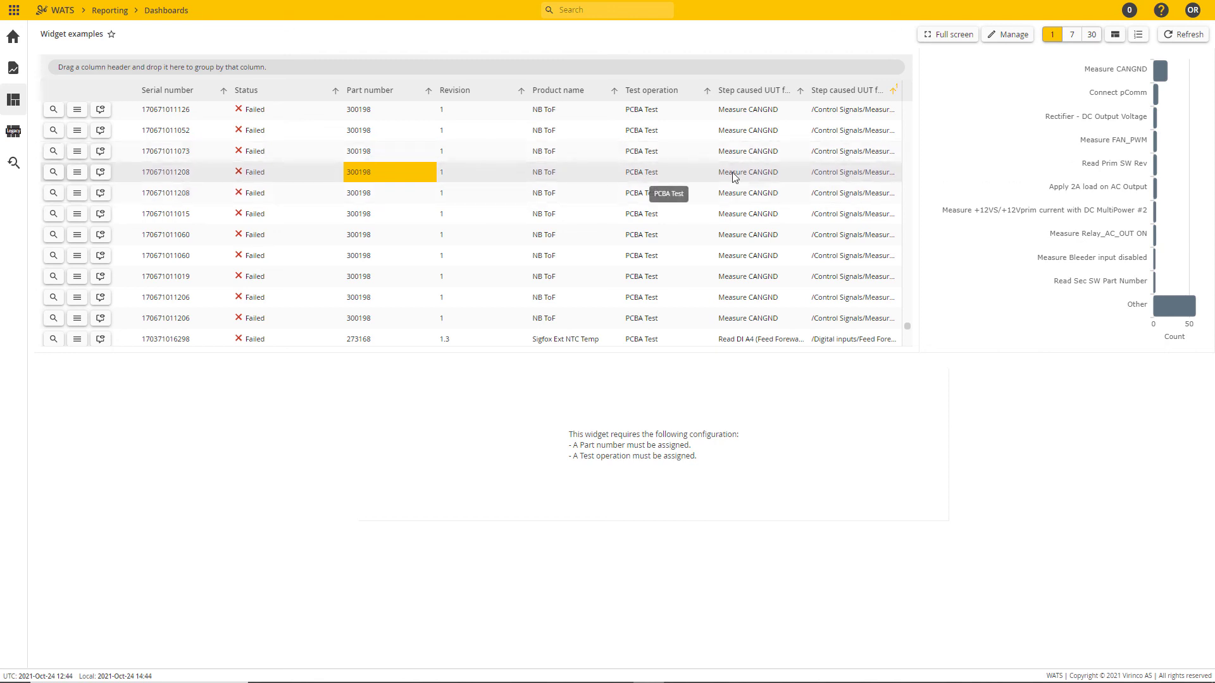
{"action": "left_click", "coordinate": [850, 172]}
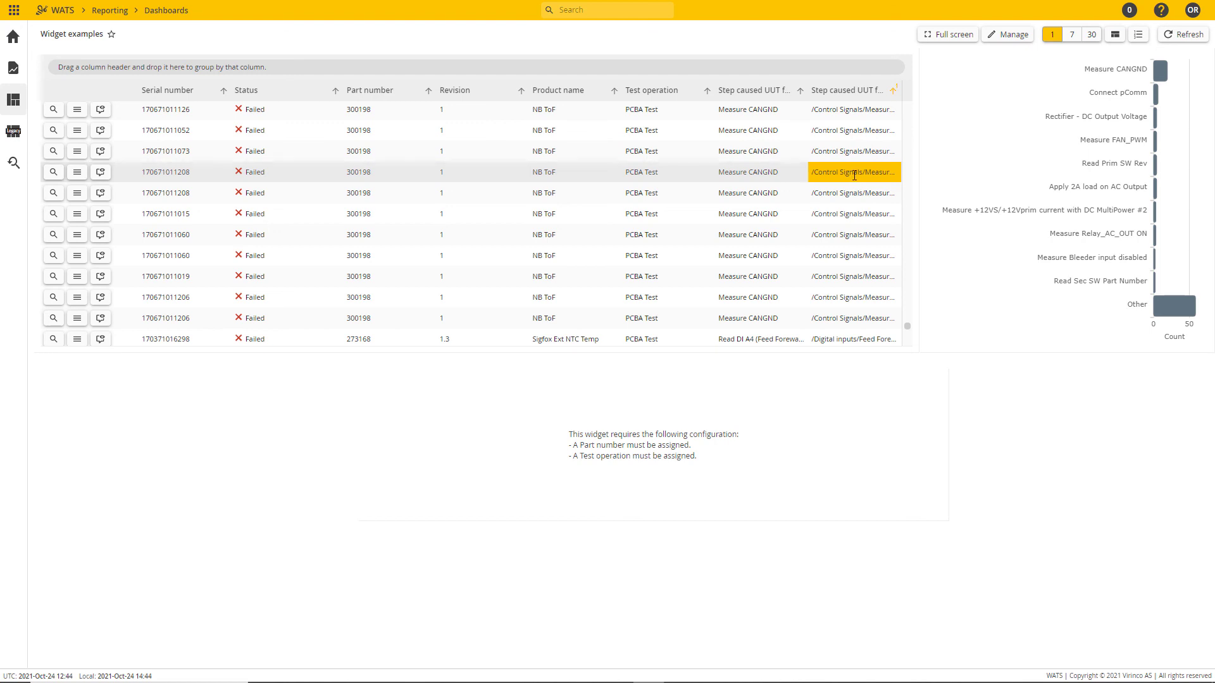
Step: Edit the dashboard's widgets and append the copied Control Signals path to MainSequence Callback in the Measurement widget's measurement path
{"action": "left_click", "coordinate": [1008, 35]}
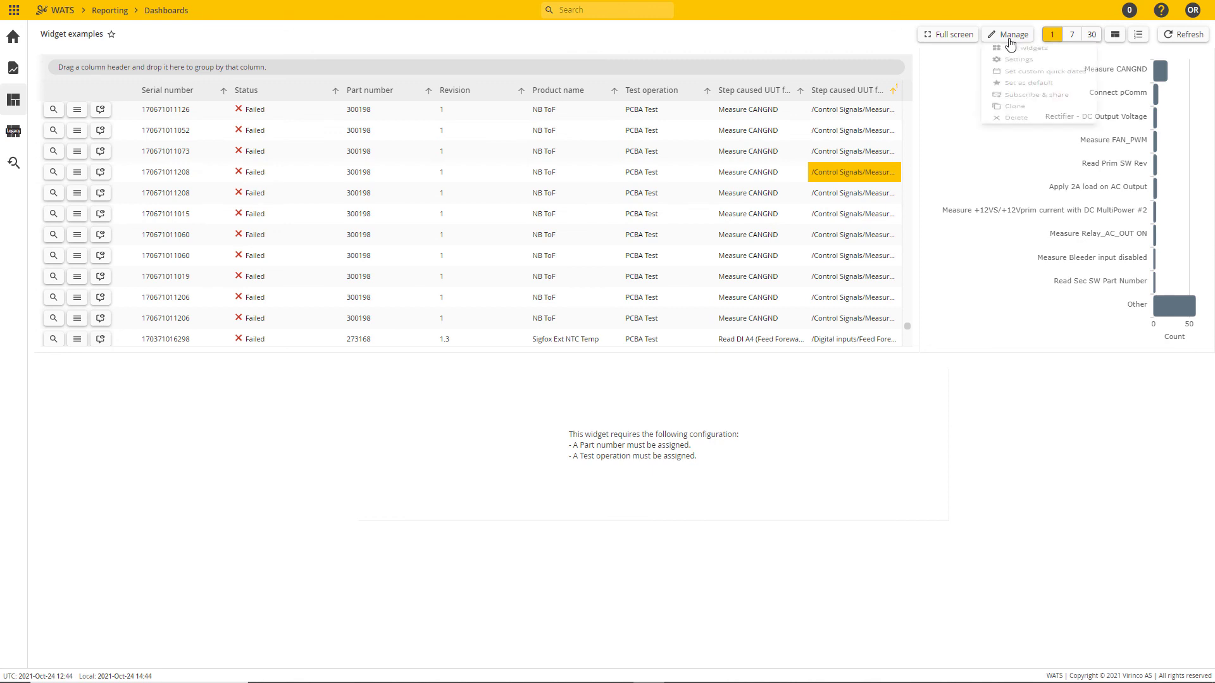
{"action": "left_click", "coordinate": [1011, 53]}
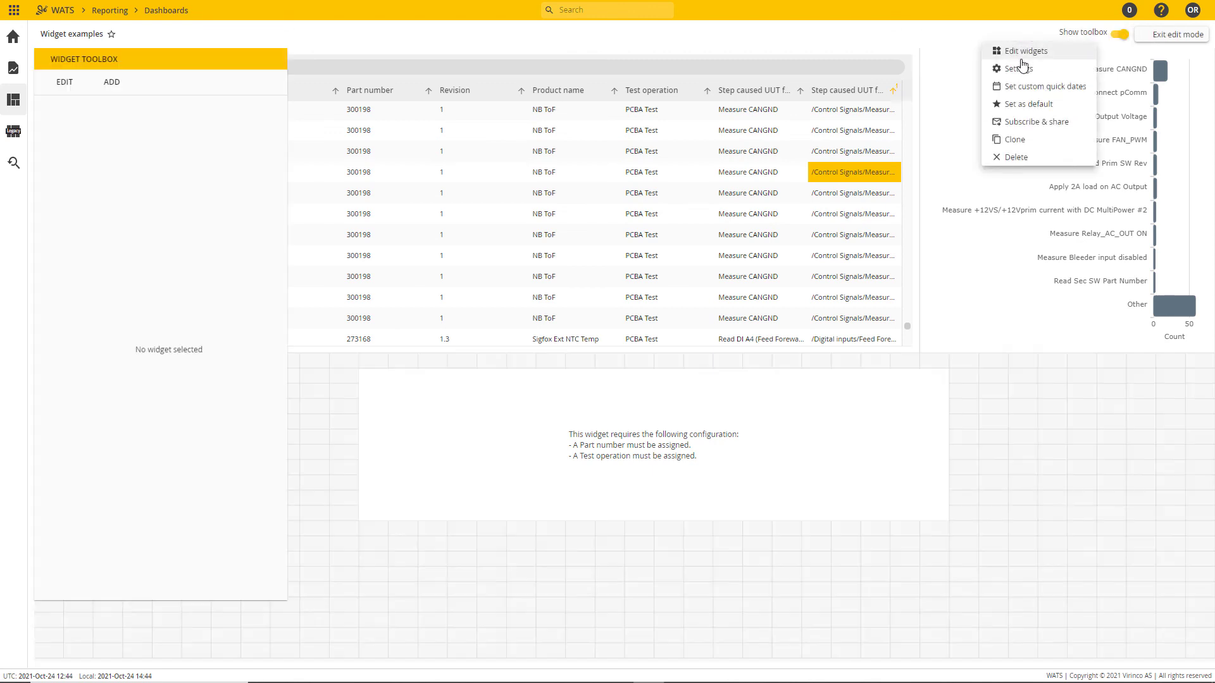
{"action": "left_click", "coordinate": [529, 428]}
{"action": "left_click", "coordinate": [253, 191]}
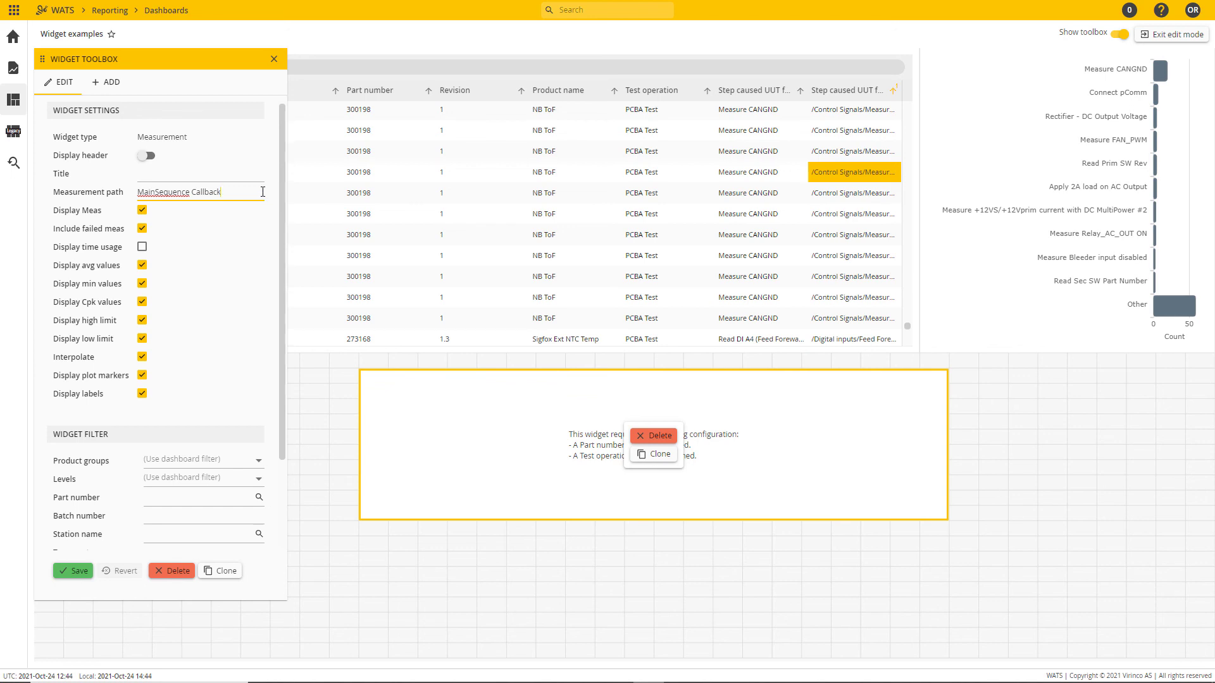
{"action": "type", "text": "/Control Signals/Measure CANGND"}
Step: Set the Measurement widget's part number filter to 300198, the NB ToF product
{"action": "scroll", "coordinate": [215, 405], "scroll_direction": "down", "scroll_amount": 3}
{"action": "left_click", "coordinate": [170, 386]}
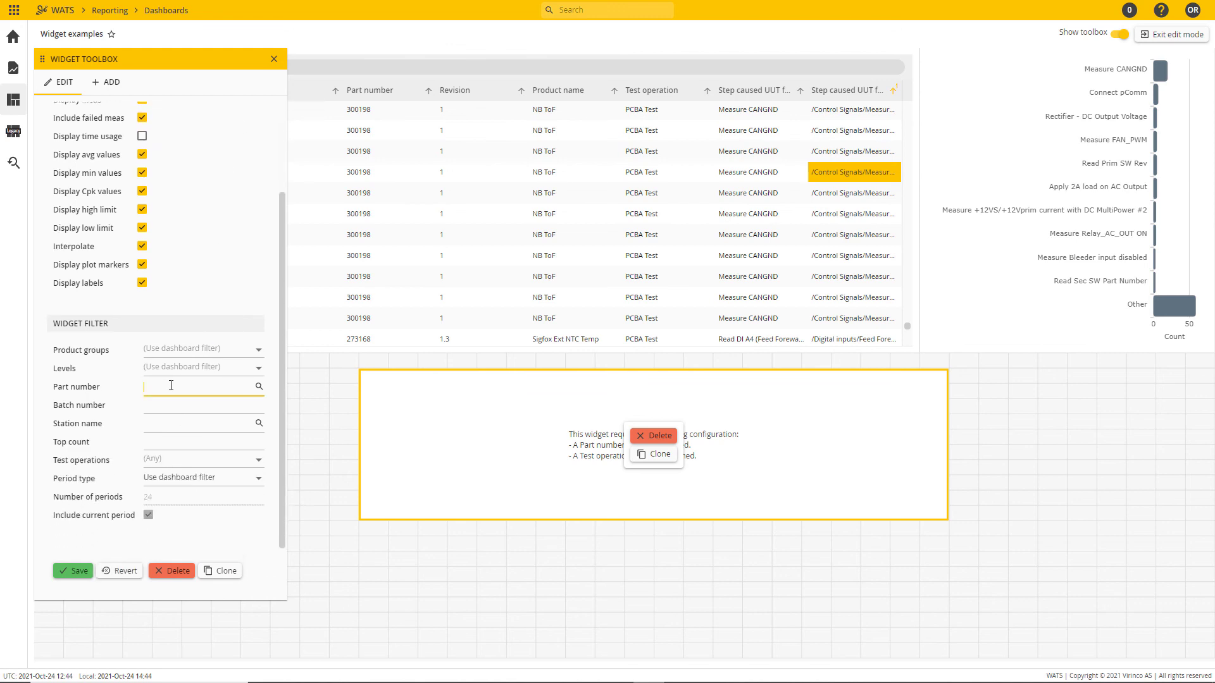
{"action": "type", "text": "300198"}
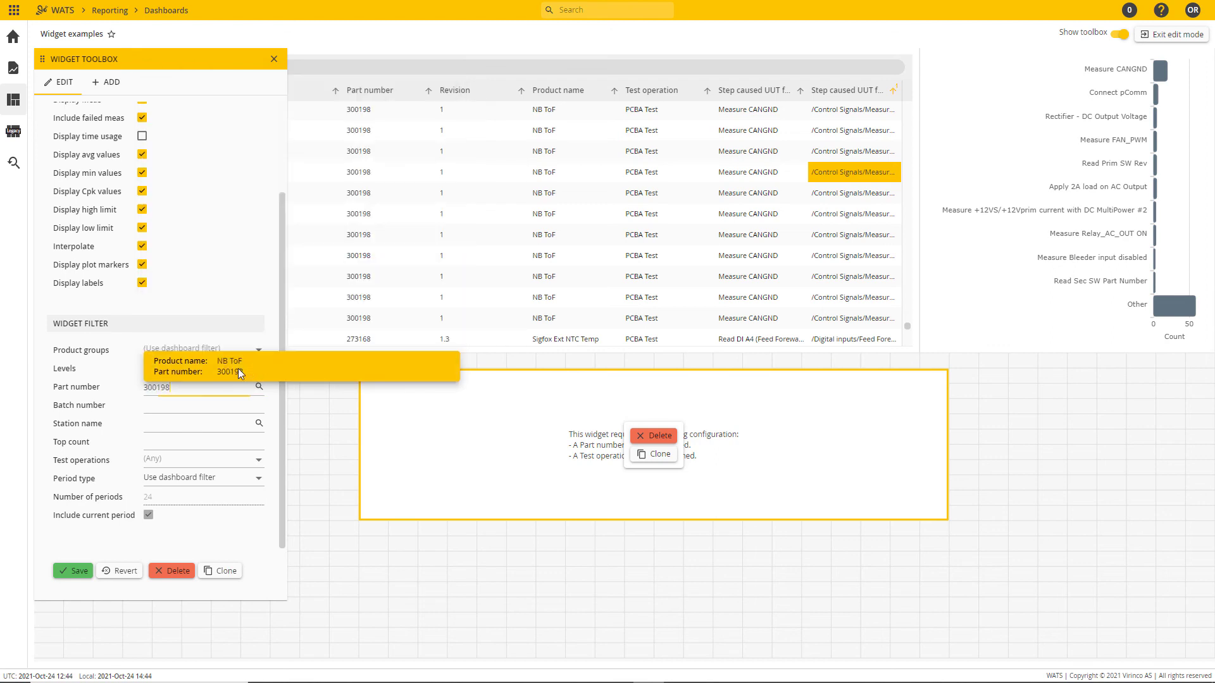
{"action": "left_click", "coordinate": [238, 368]}
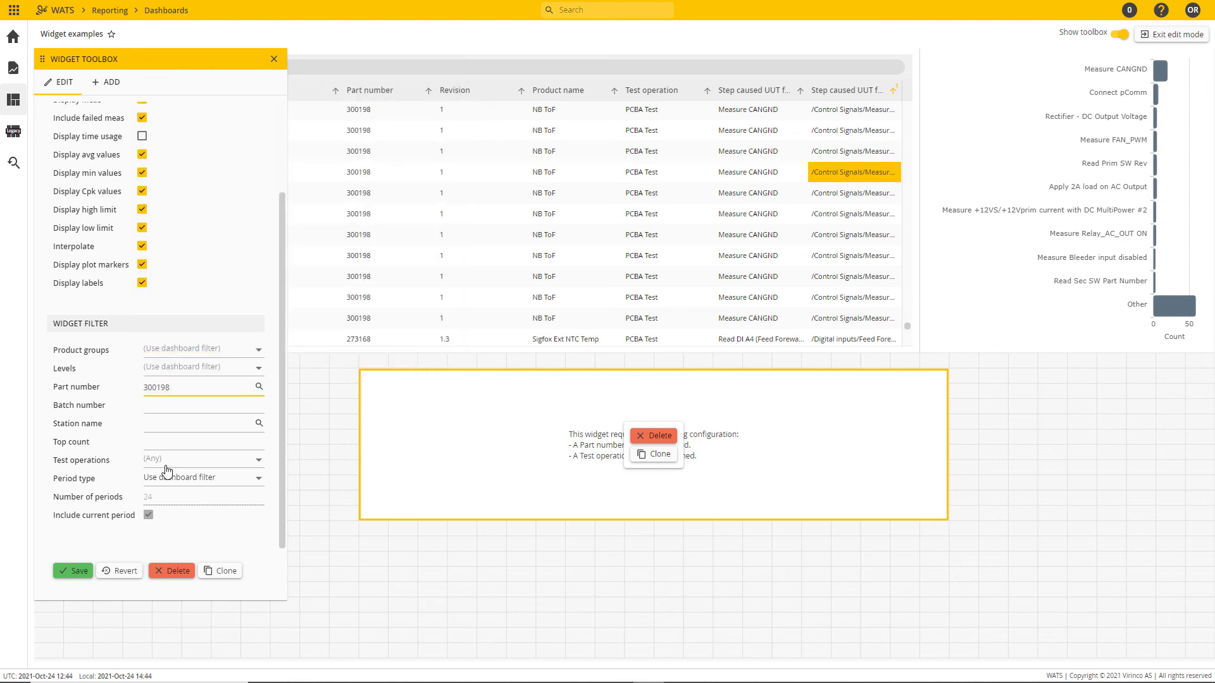
Step: Restrict the Measurement widget to the PCBA Test operation and save the widget
{"action": "left_click", "coordinate": [229, 460]}
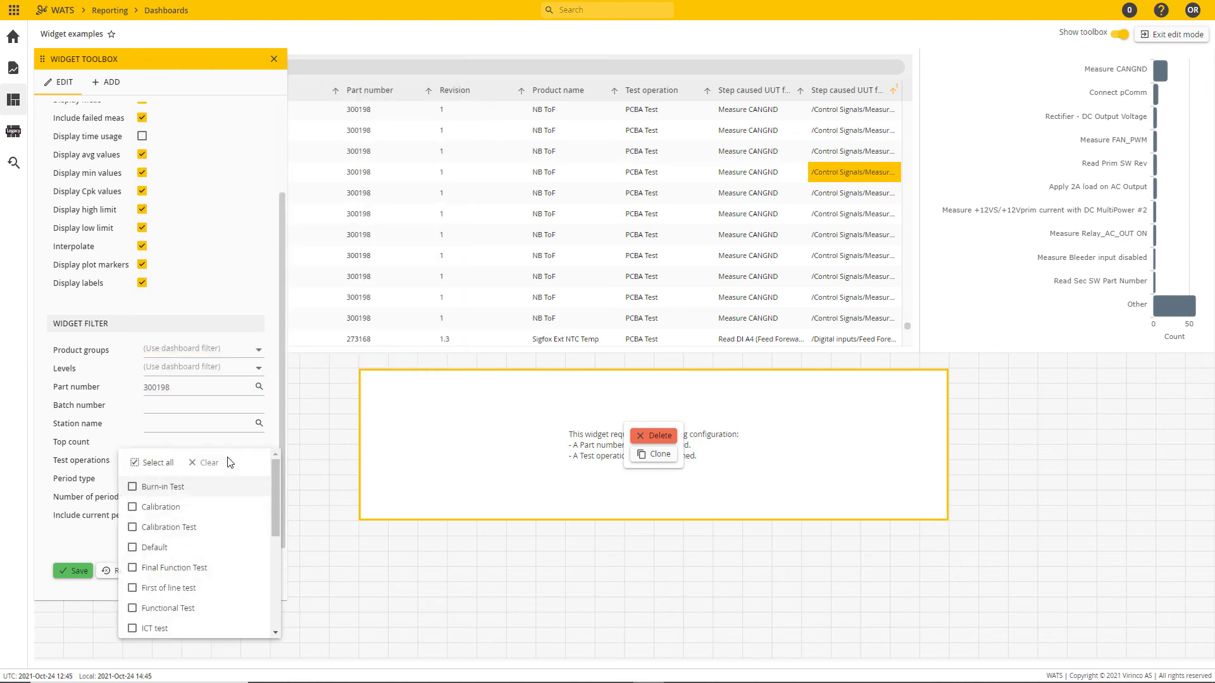
{"action": "scroll", "coordinate": [233, 526], "scroll_direction": "down", "scroll_amount": 1}
{"action": "scroll", "coordinate": [233, 527], "scroll_direction": "down", "scroll_amount": 3}
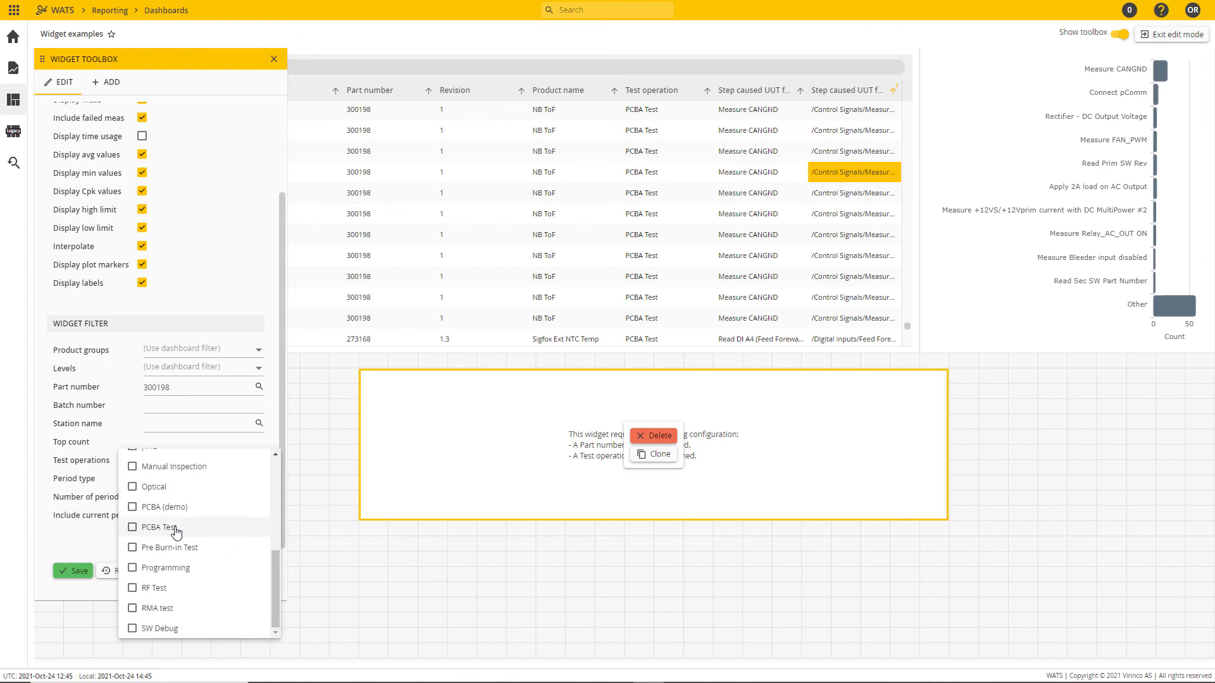
{"action": "left_click", "coordinate": [132, 528]}
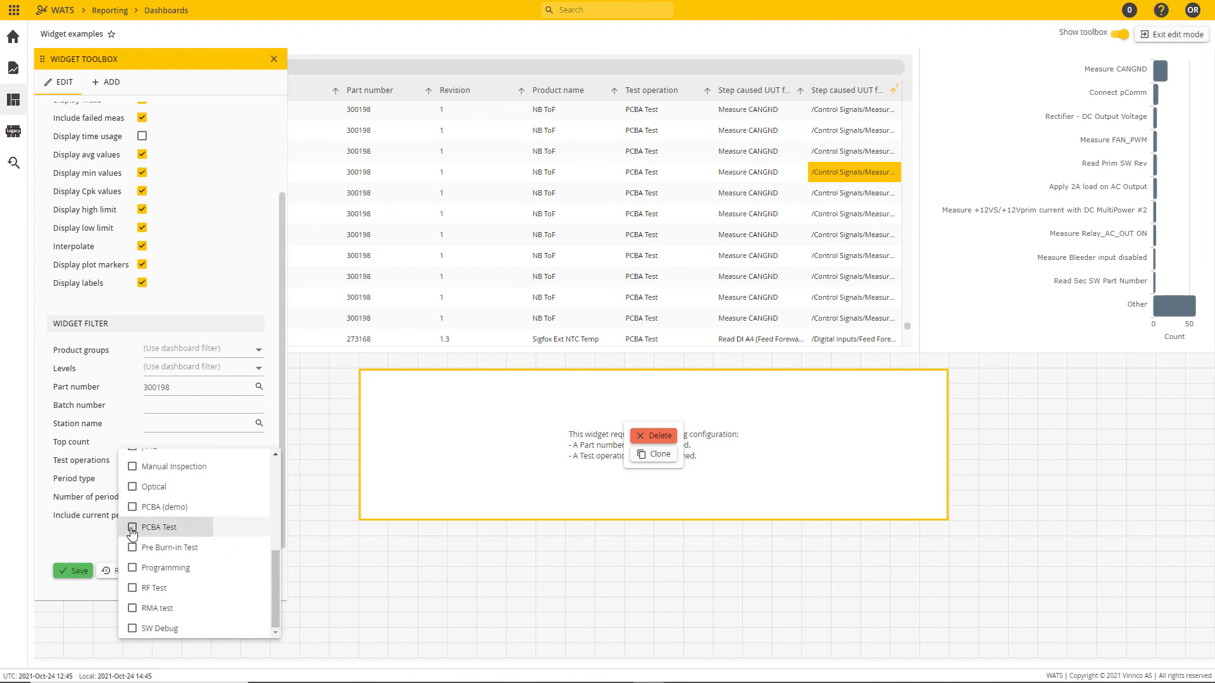
{"action": "left_click", "coordinate": [122, 427]}
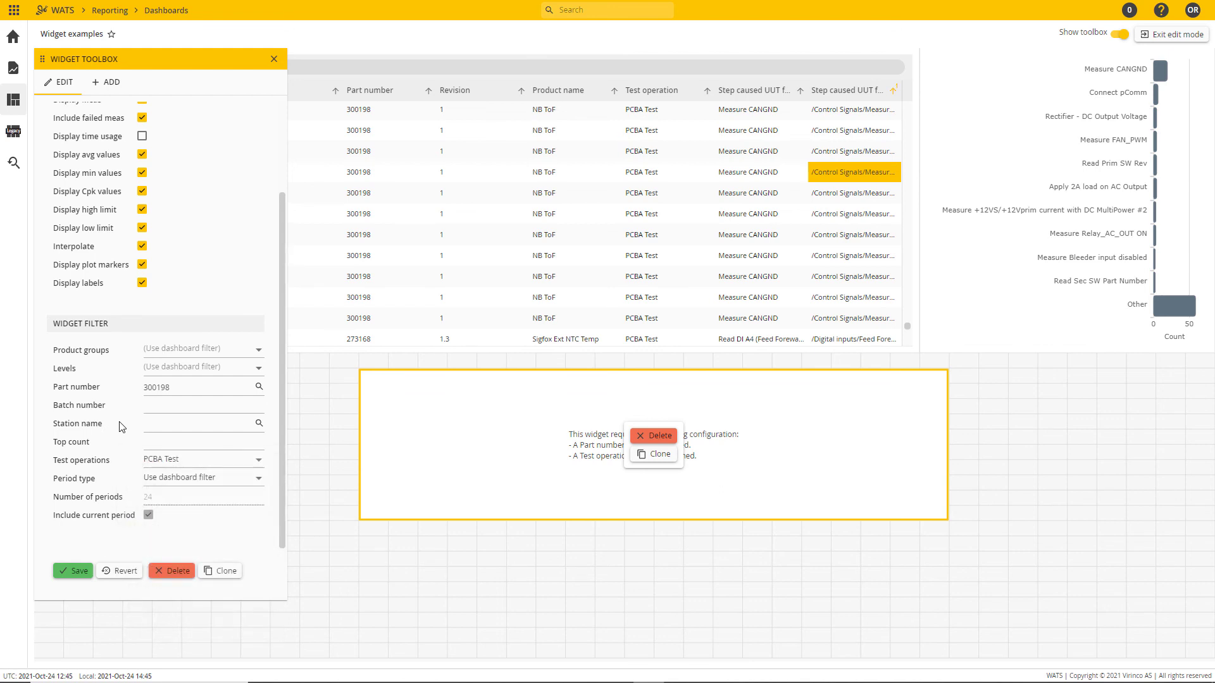
{"action": "left_click", "coordinate": [73, 571]}
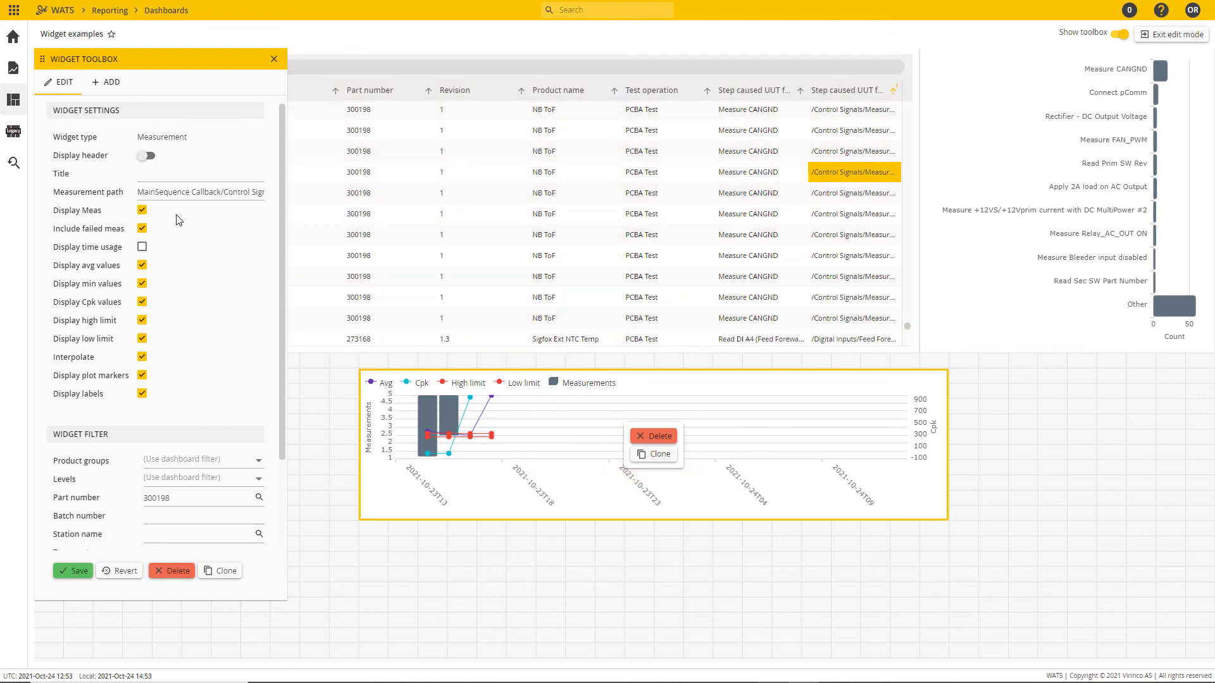
Step: Turn off Display Meas for the Measurement widget and save it
{"action": "left_click", "coordinate": [138, 213]}
{"action": "left_click", "coordinate": [79, 573]}
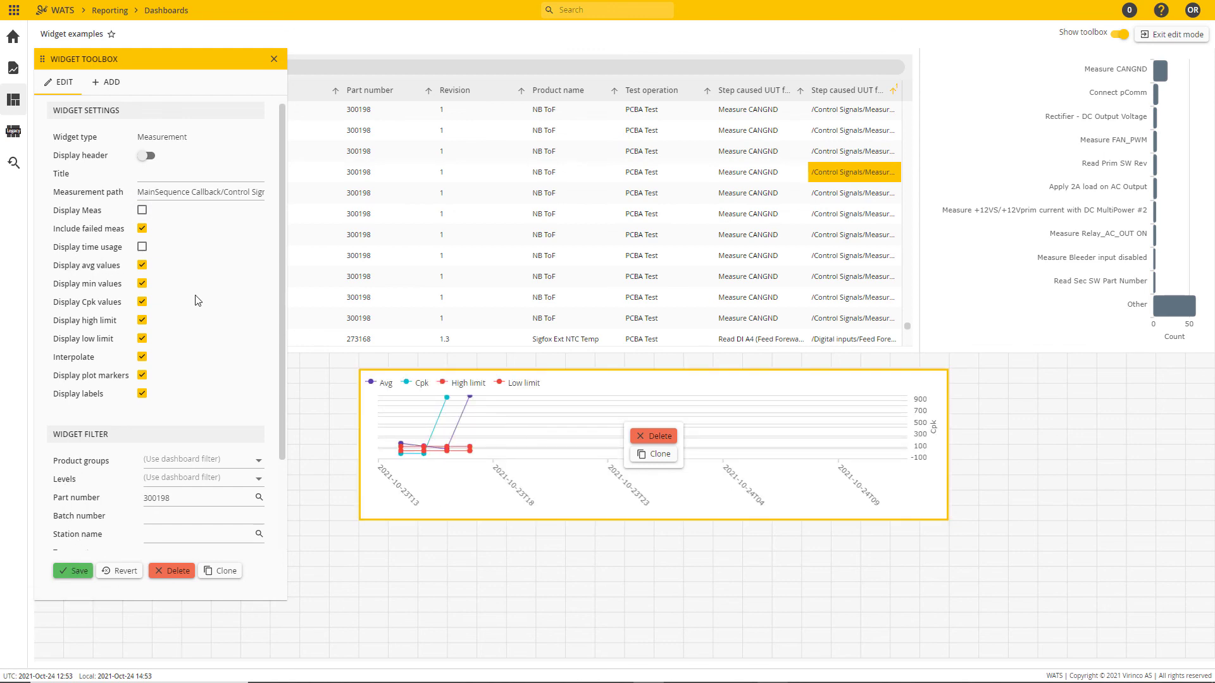
Step: Try the Display time usage and Interpolate options on the Measurement widget, switch both back and save
{"action": "left_click", "coordinate": [142, 246]}
{"action": "left_click", "coordinate": [79, 572]}
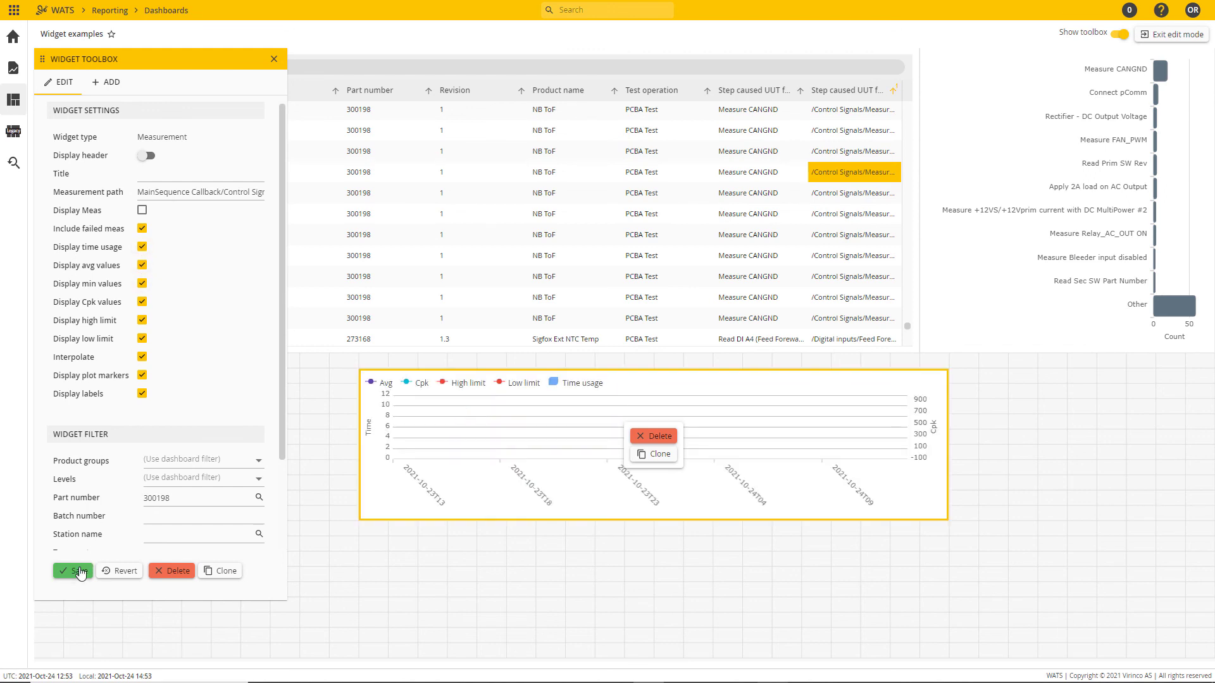
{"action": "left_click", "coordinate": [142, 247]}
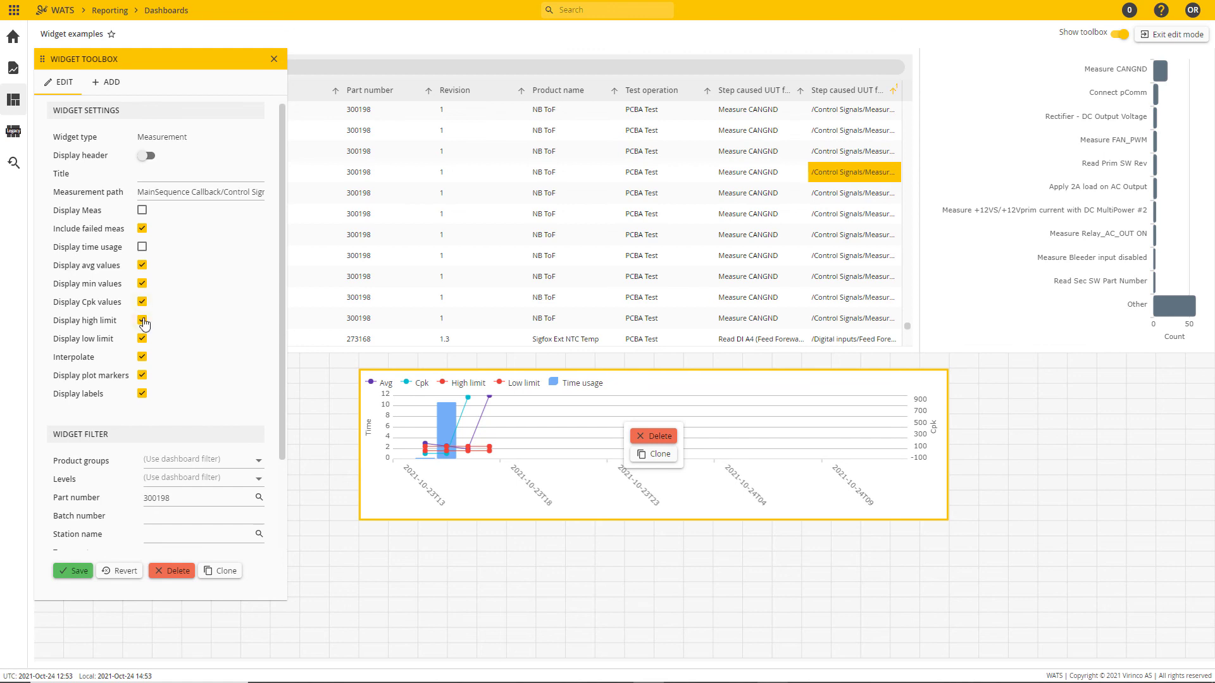
{"action": "left_click", "coordinate": [142, 357]}
{"action": "left_click", "coordinate": [142, 357]}
{"action": "left_click", "coordinate": [80, 571]}
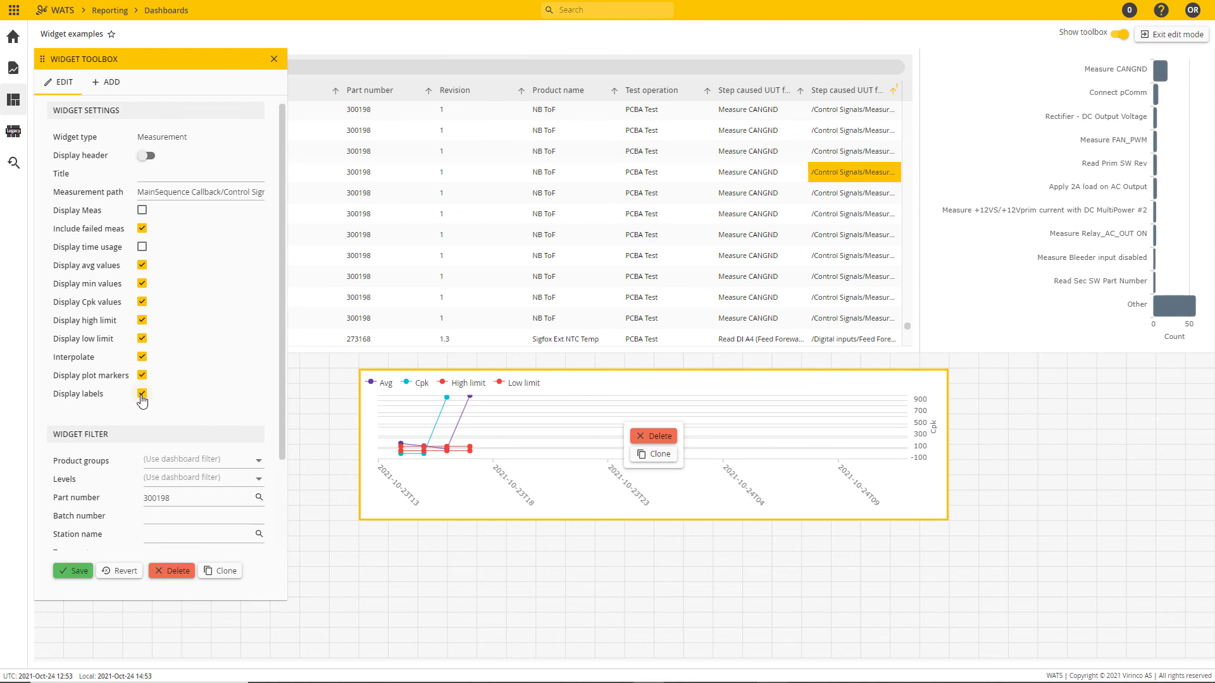
Step: Move the Measurement widget to the dashboard's left edge below the reports grid and stretch its height to fill the remaining space
{"action": "scroll", "coordinate": [225, 421], "scroll_direction": "down", "scroll_amount": 2}
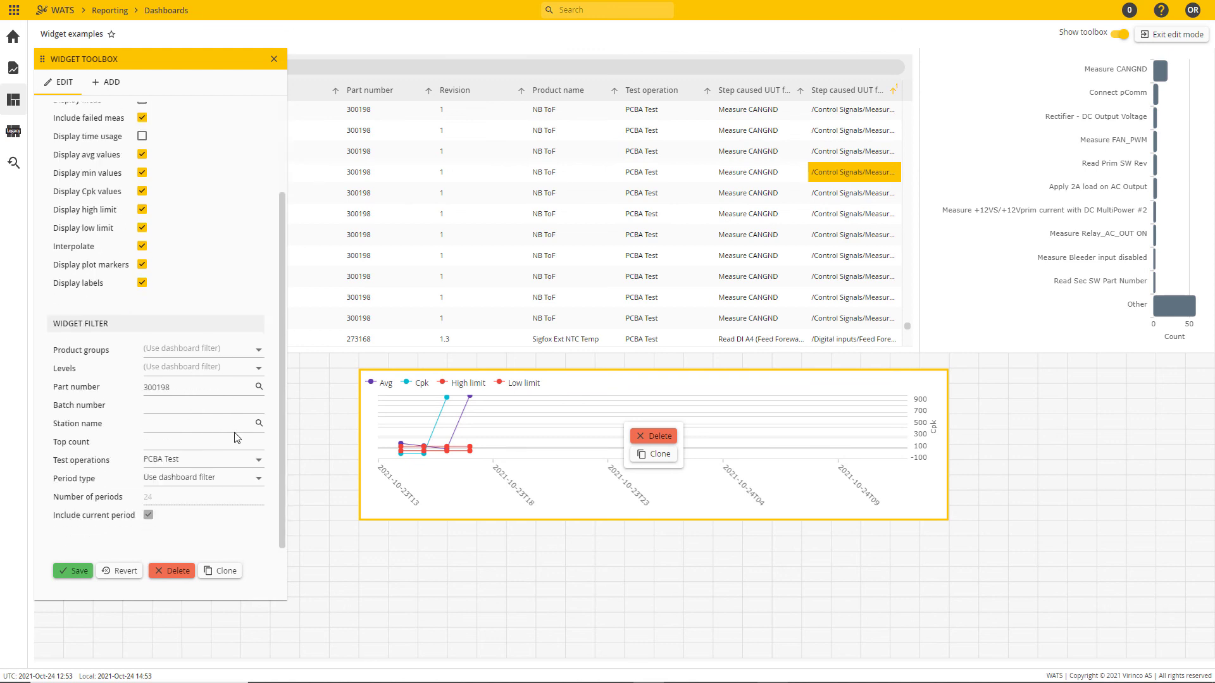
{"action": "left_click_drag", "start_coordinate": [571, 406], "coordinate": [239, 507]}
{"action": "left_click_drag", "start_coordinate": [424, 461], "coordinate": [427, 365]}
{"action": "left_click_drag", "start_coordinate": [411, 611], "coordinate": [411, 649]}
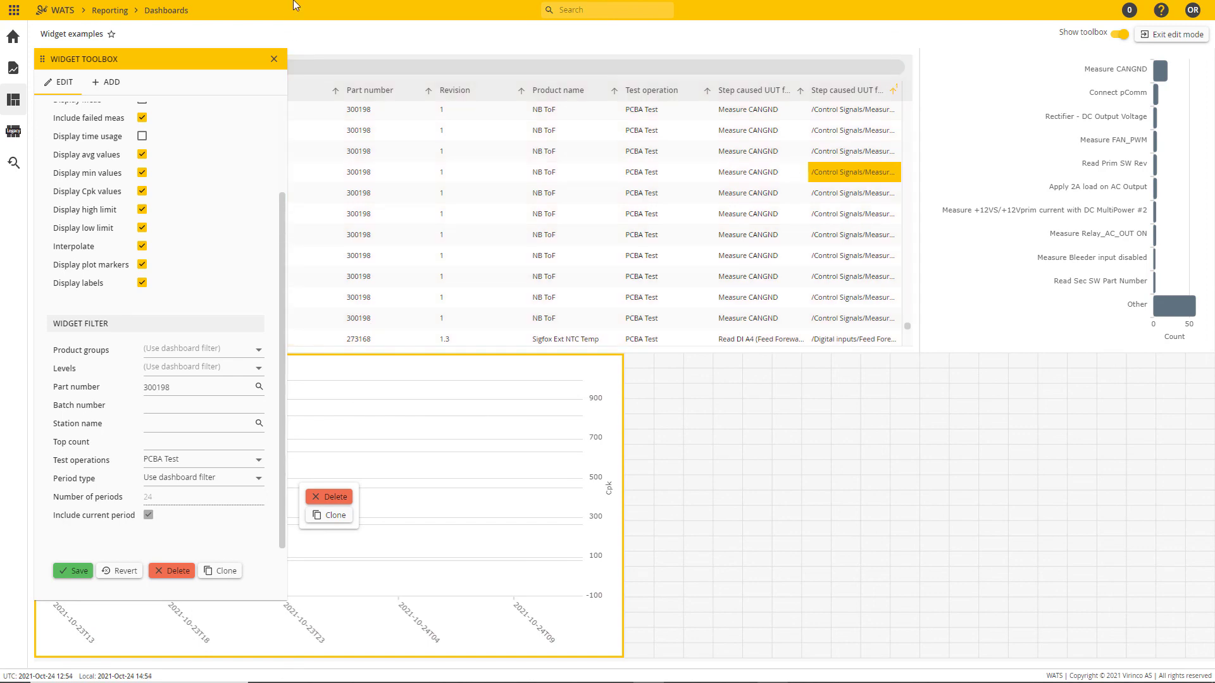
Step: Add a Top repair chart beside the Measurement widget, filling the free area below the fail chart, and open its settings
{"action": "left_click", "coordinate": [110, 84]}
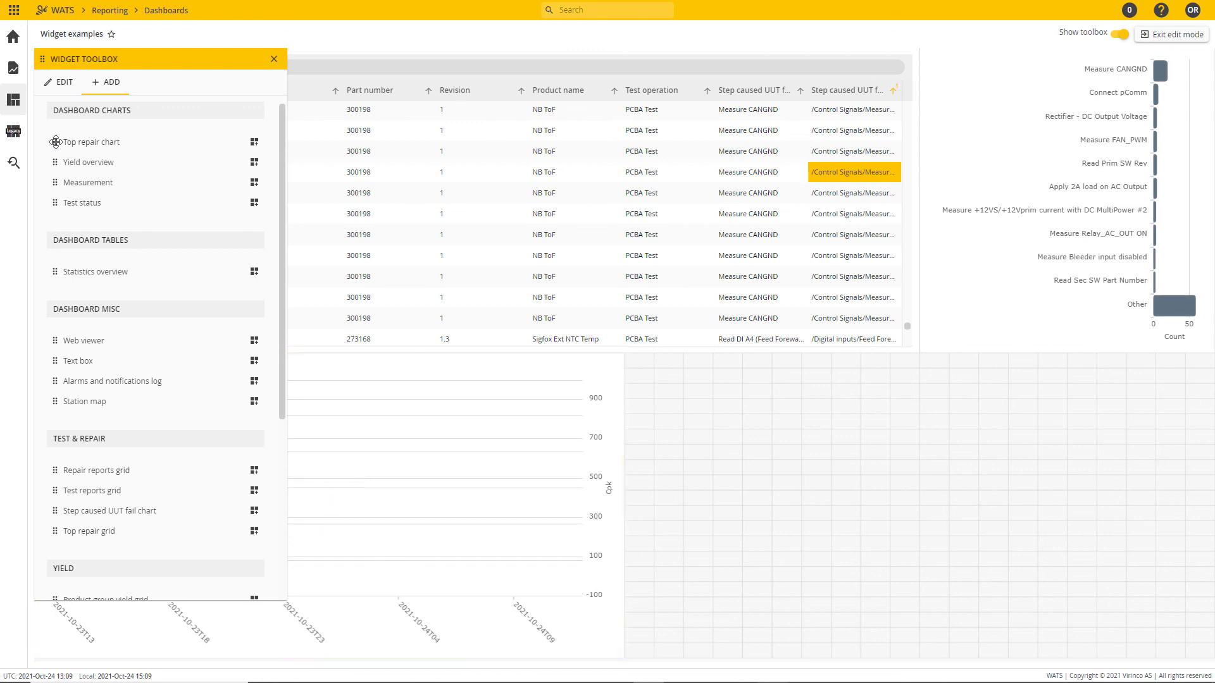
{"action": "left_click_drag", "start_coordinate": [54, 141], "coordinate": [643, 372]}
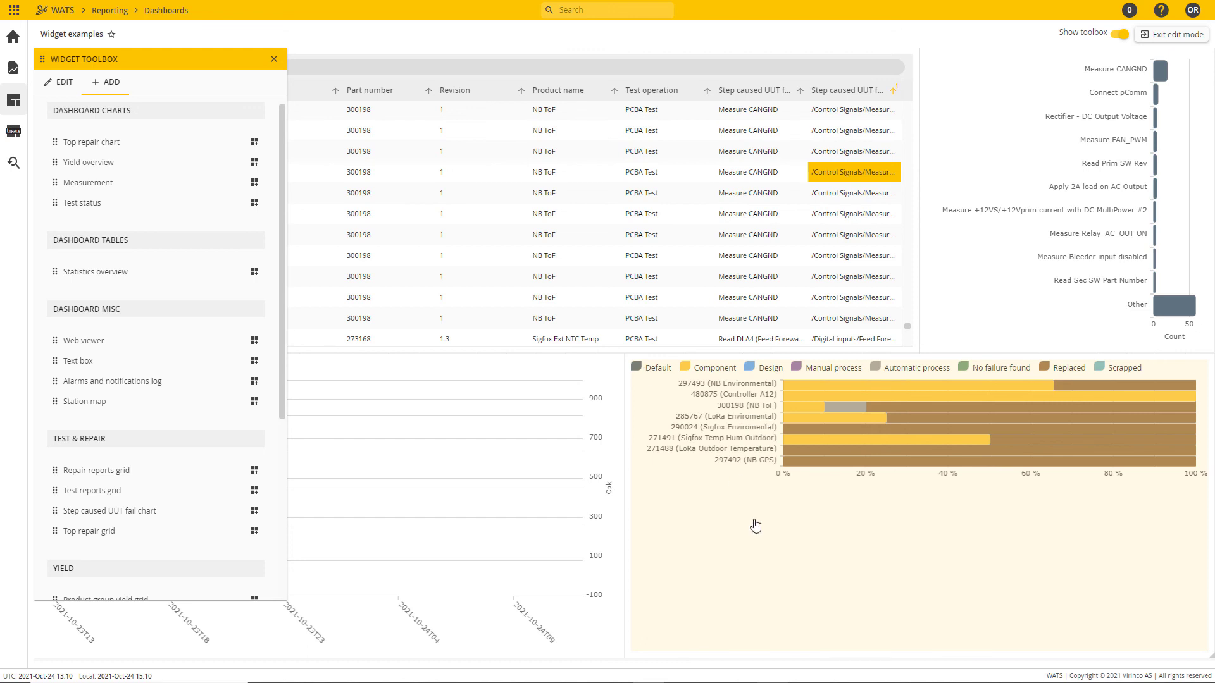
{"action": "left_click", "coordinate": [815, 524]}
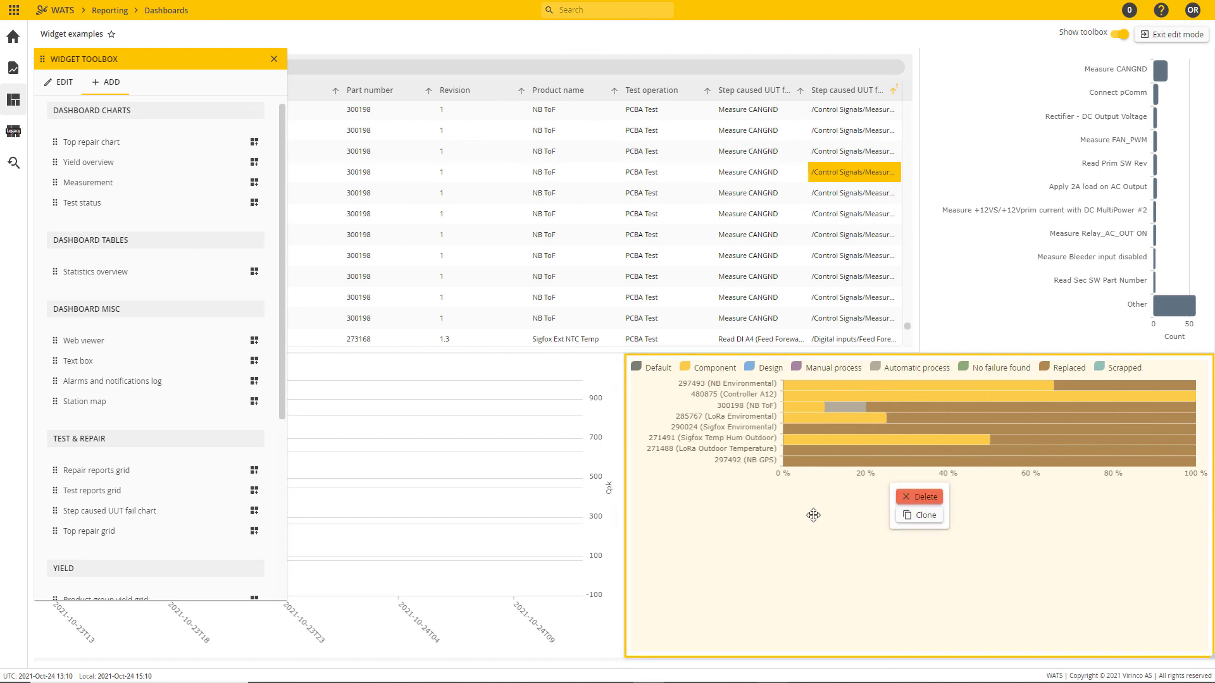
{"action": "left_click", "coordinate": [62, 83]}
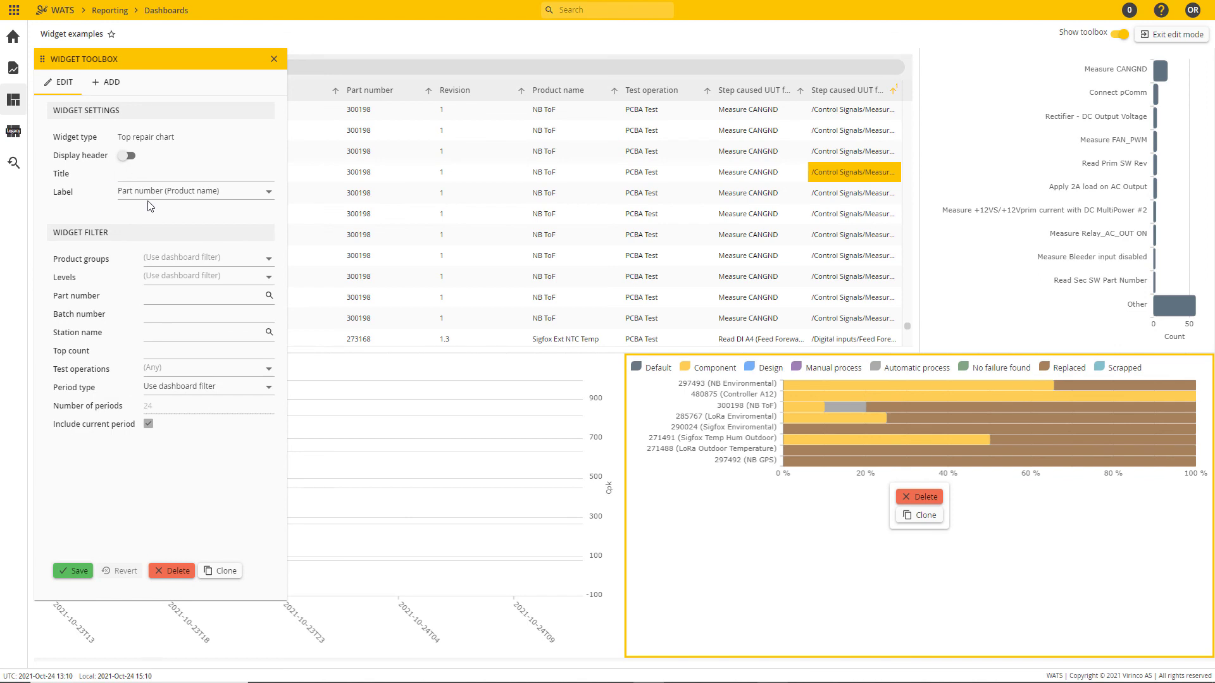
Step: Set the Top repair chart's label to Product name
{"action": "left_click", "coordinate": [183, 193]}
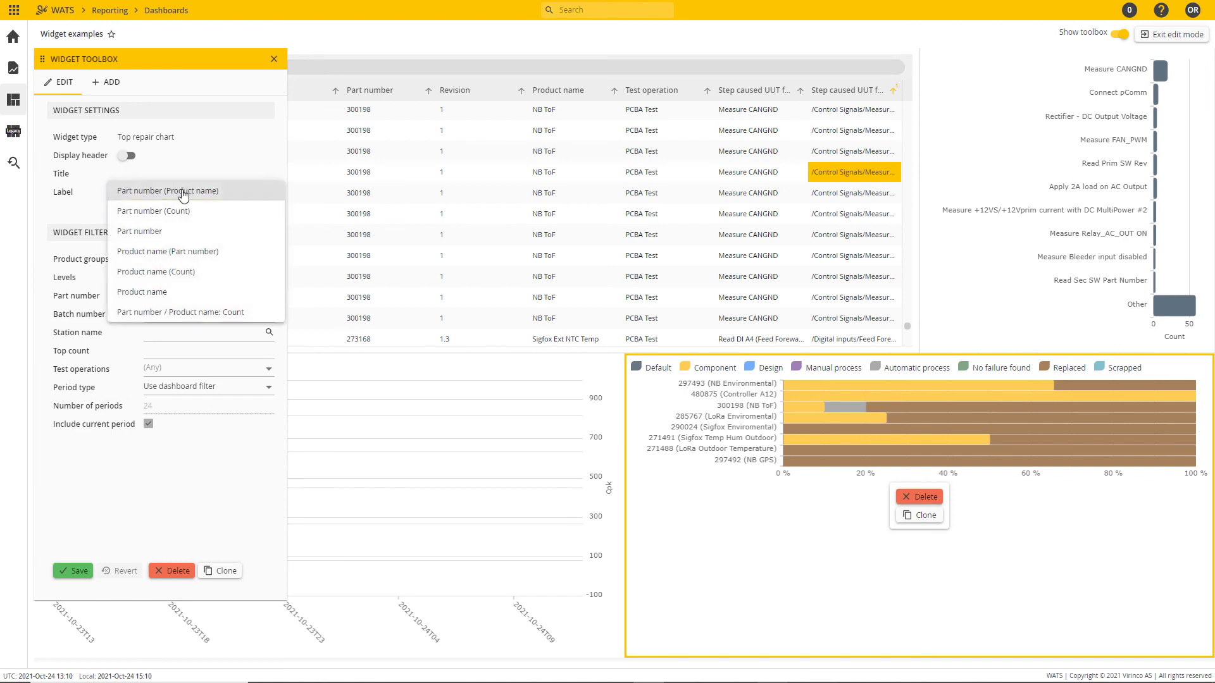
{"action": "left_click", "coordinate": [172, 292]}
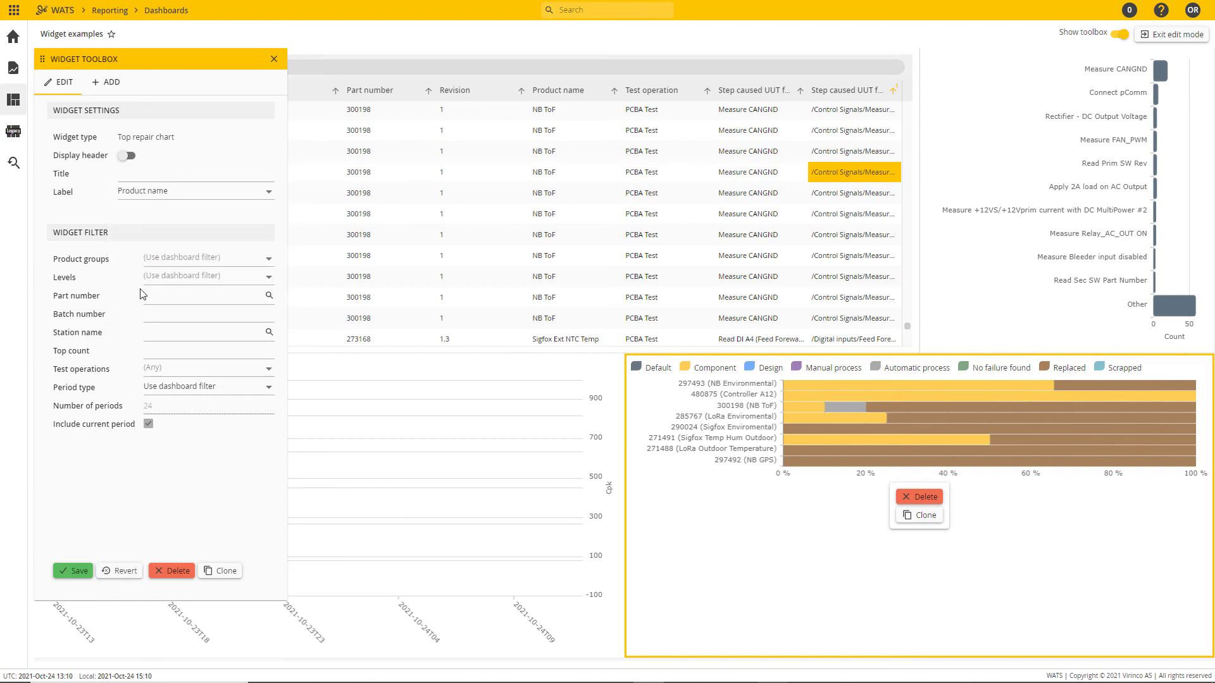
{"action": "left_click", "coordinate": [140, 172]}
{"action": "left_click", "coordinate": [127, 157]}
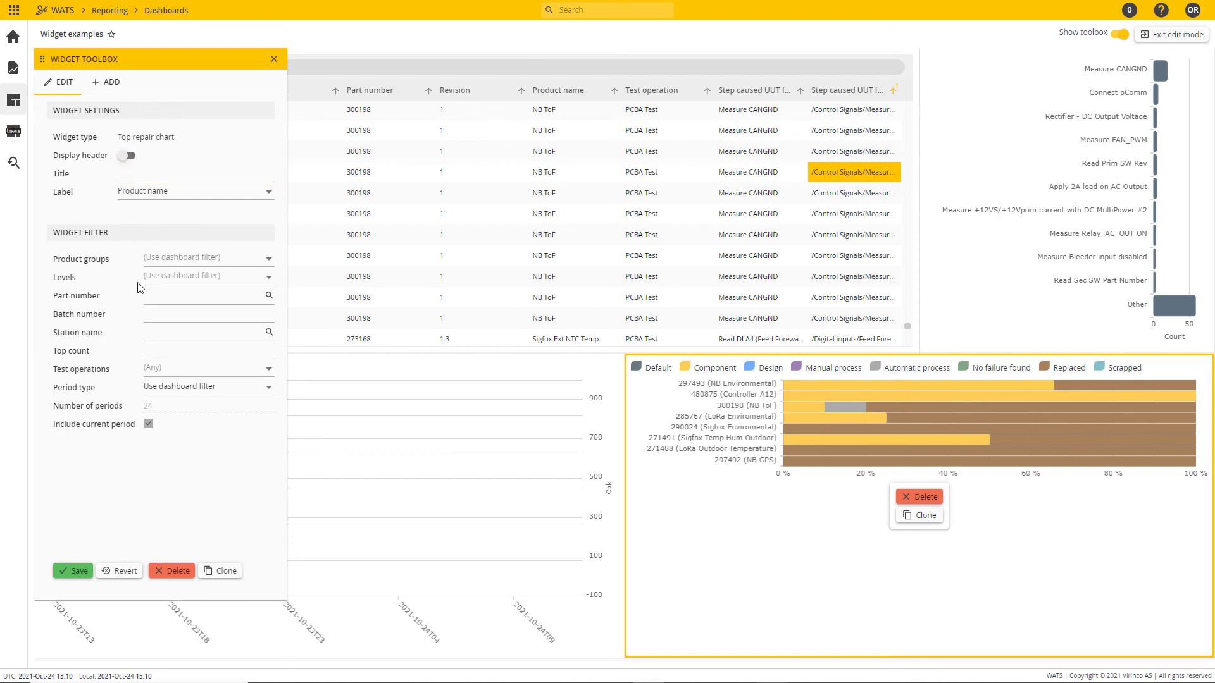